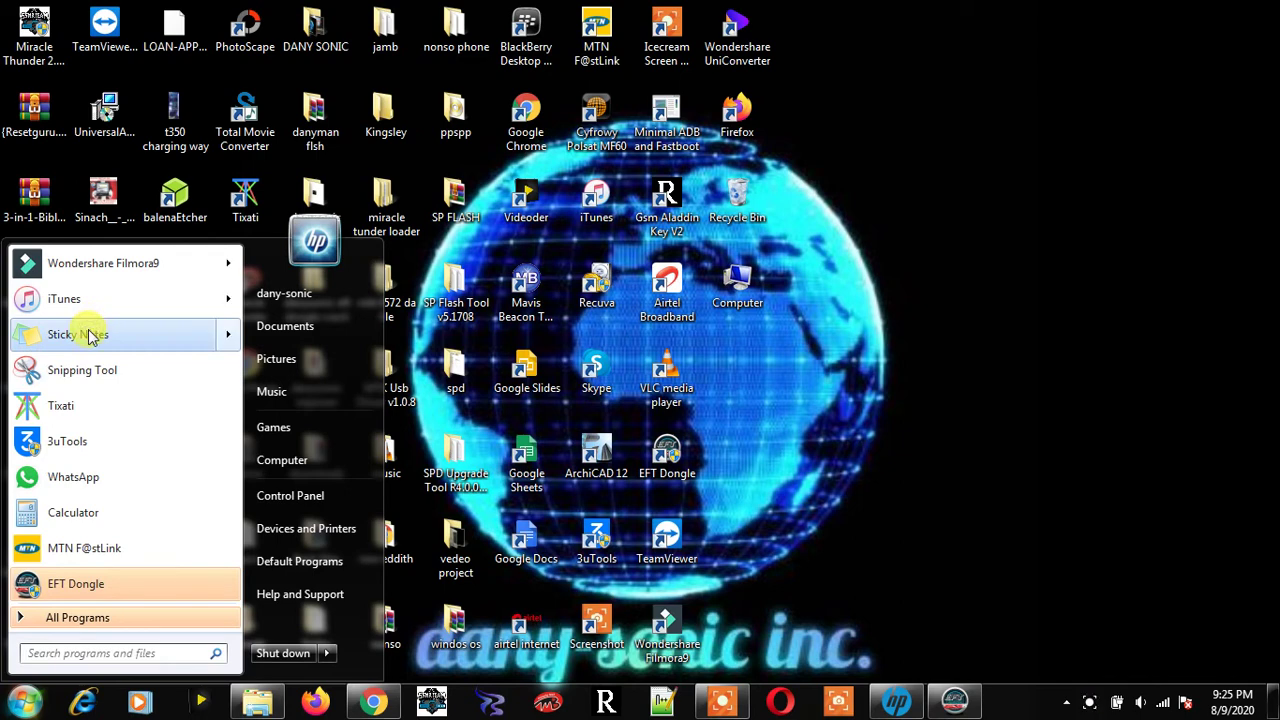
# Write a new sticky note: "hello", "today i want to show you how to load da file in miracle box and sp flash toll and in etf dongle"
pyautogui.click(868, 261)
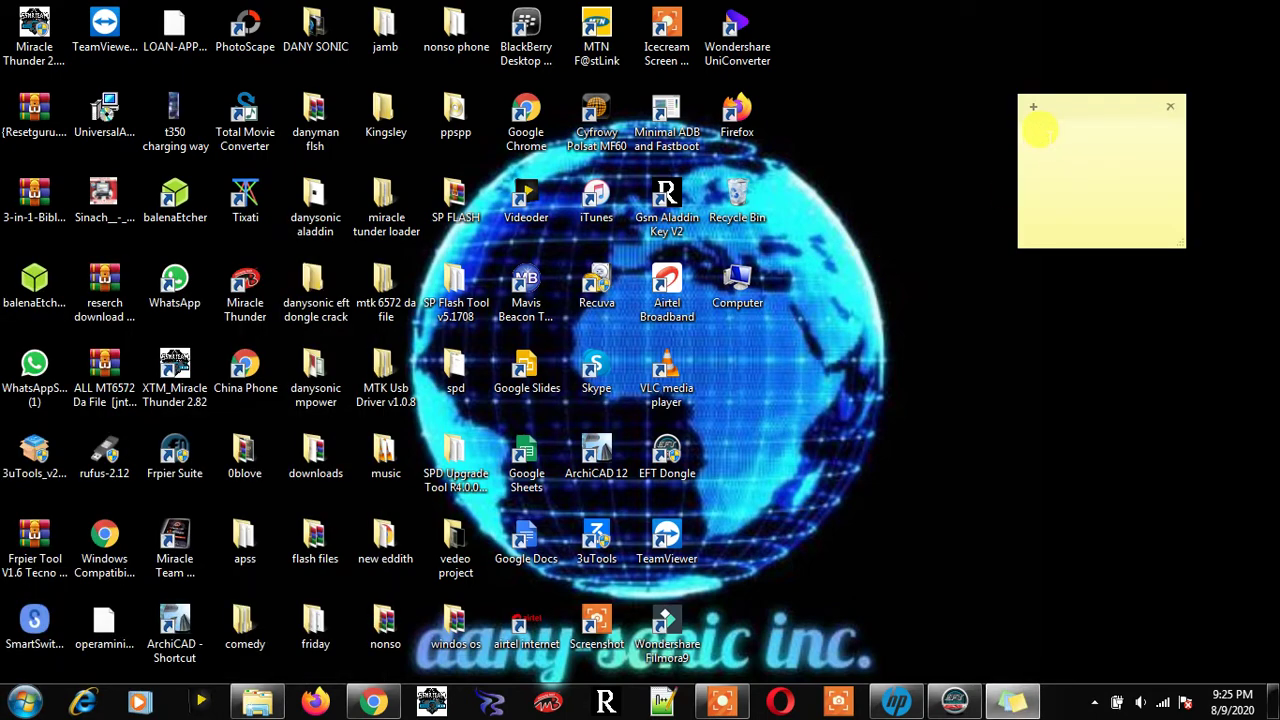
pyautogui.write('hello')
pyautogui.press('Return')
pyautogui.write('today i want to sho')
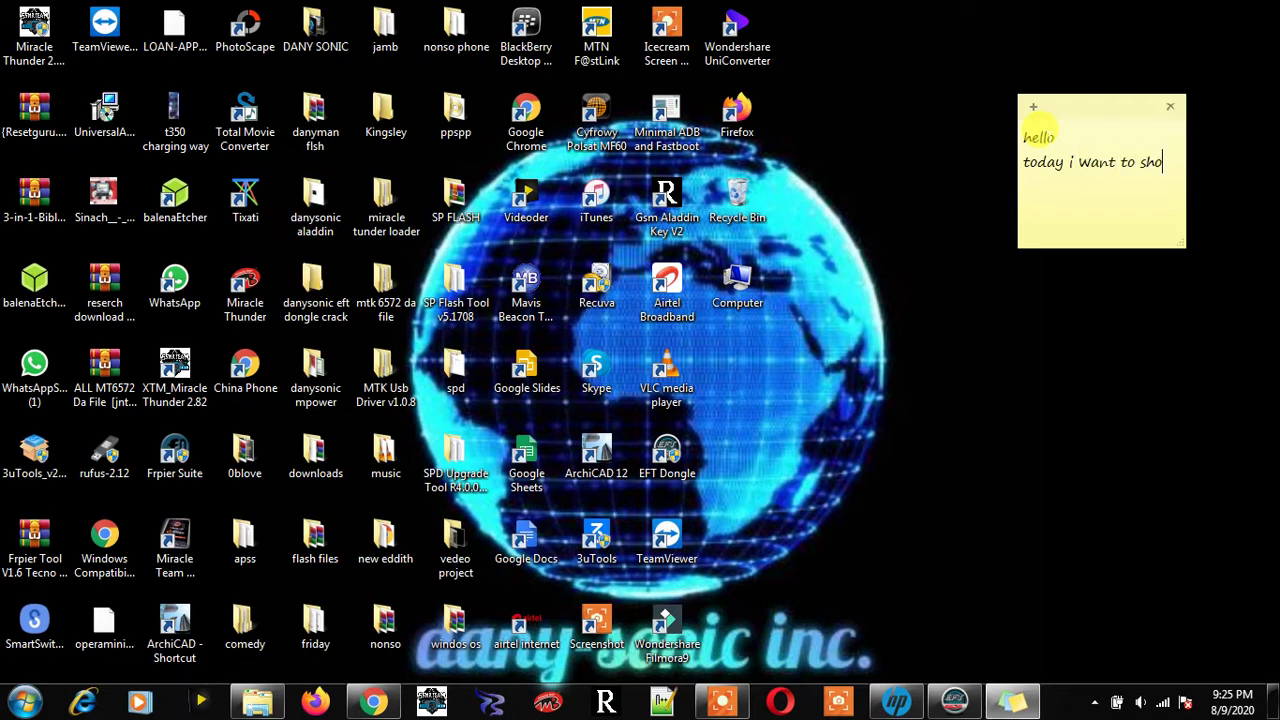
pyautogui.write('w you how to load d')
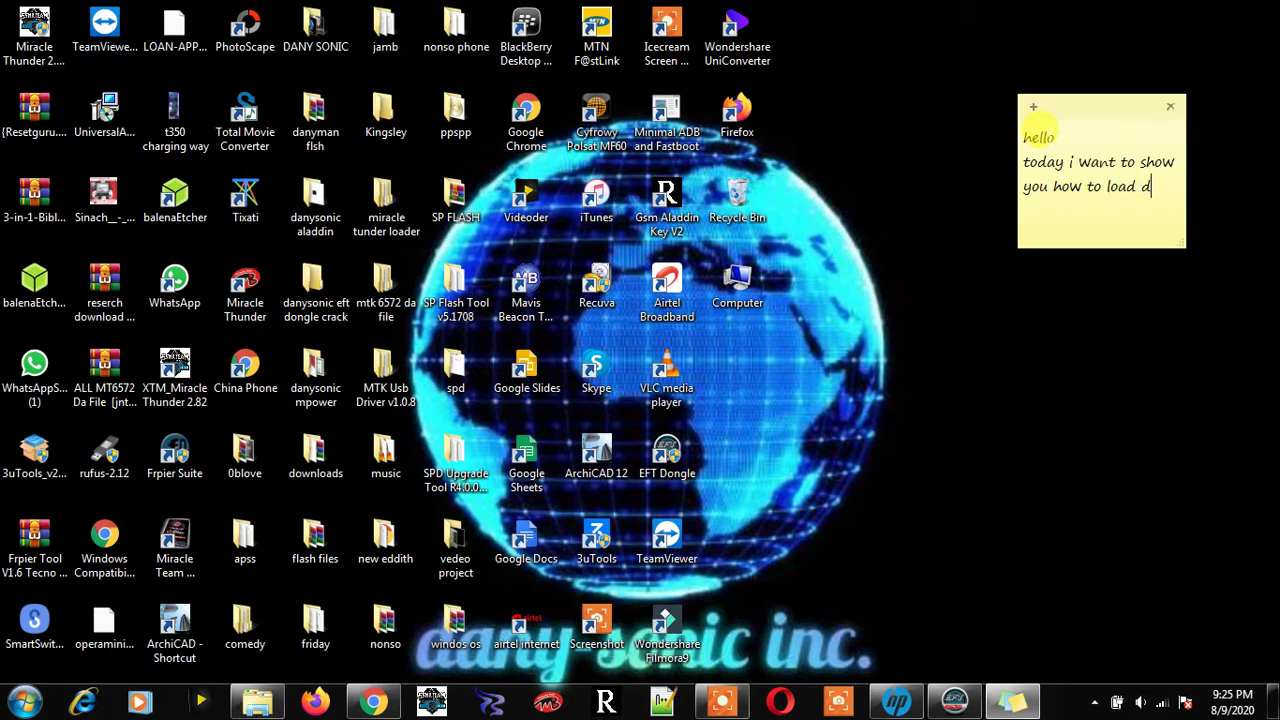
pyautogui.write('a file in miracle bo')
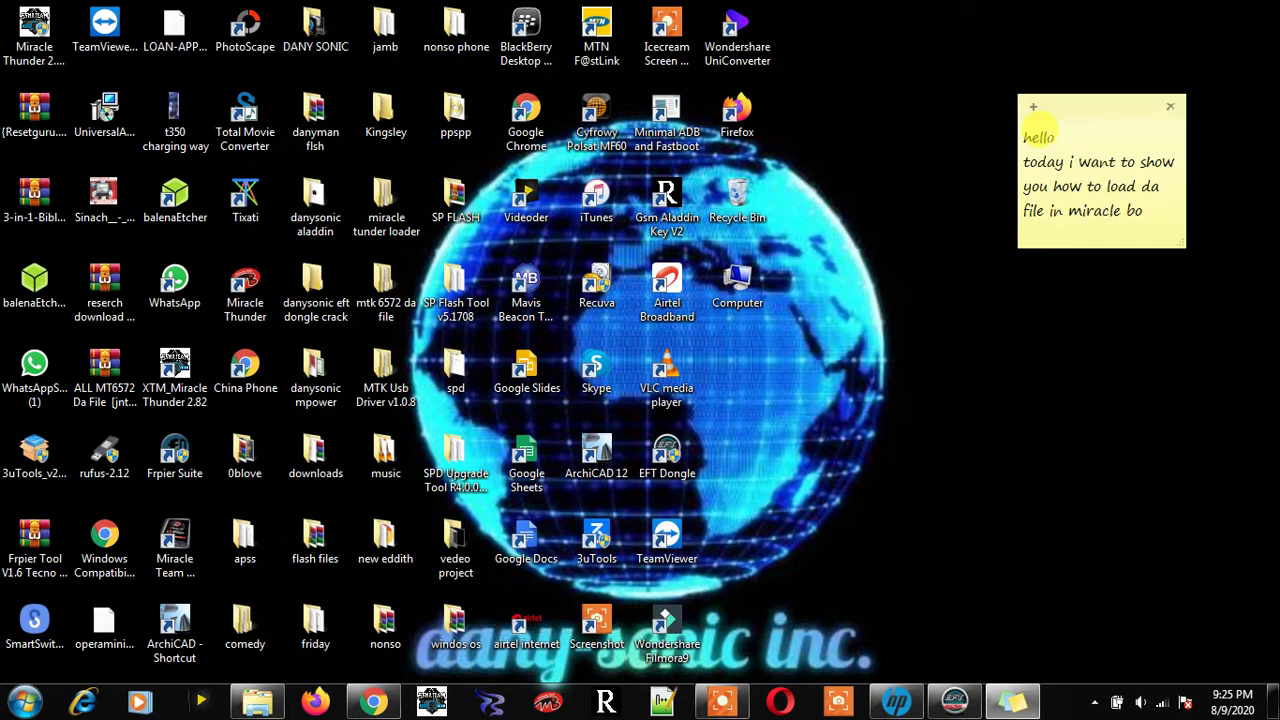
pyautogui.write('x and')
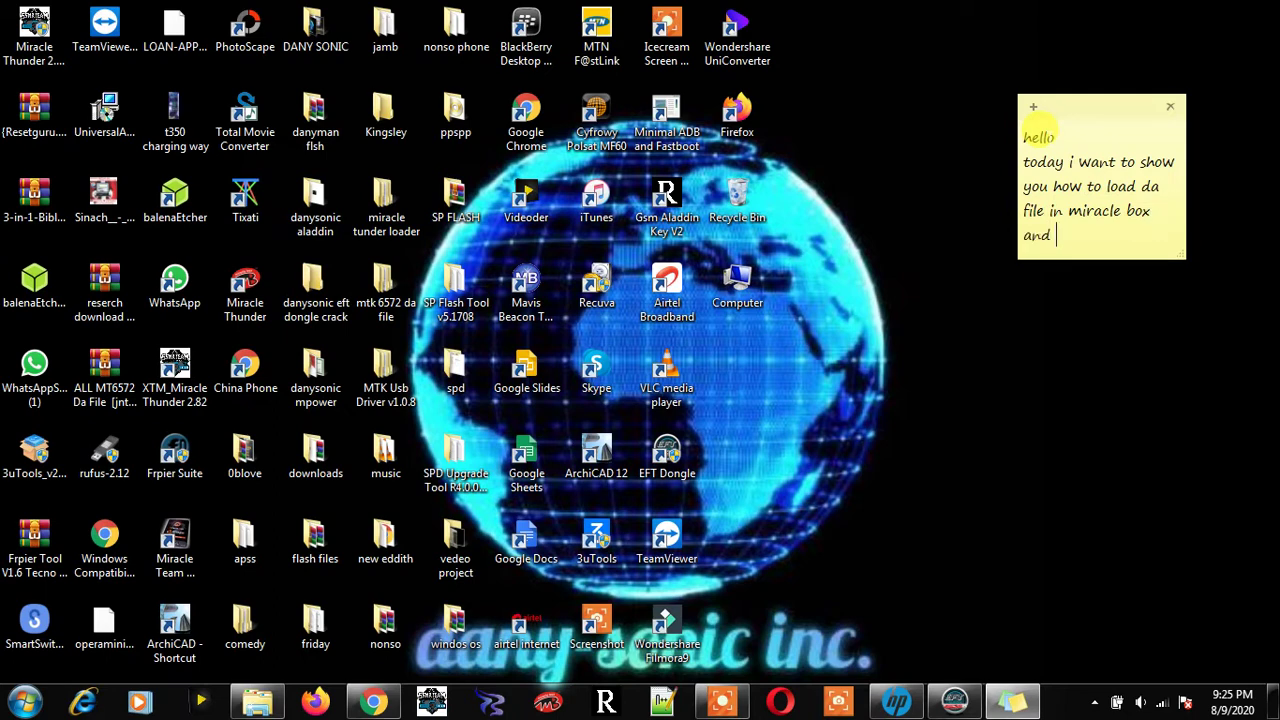
pyautogui.write(' sp flash toll and in ')
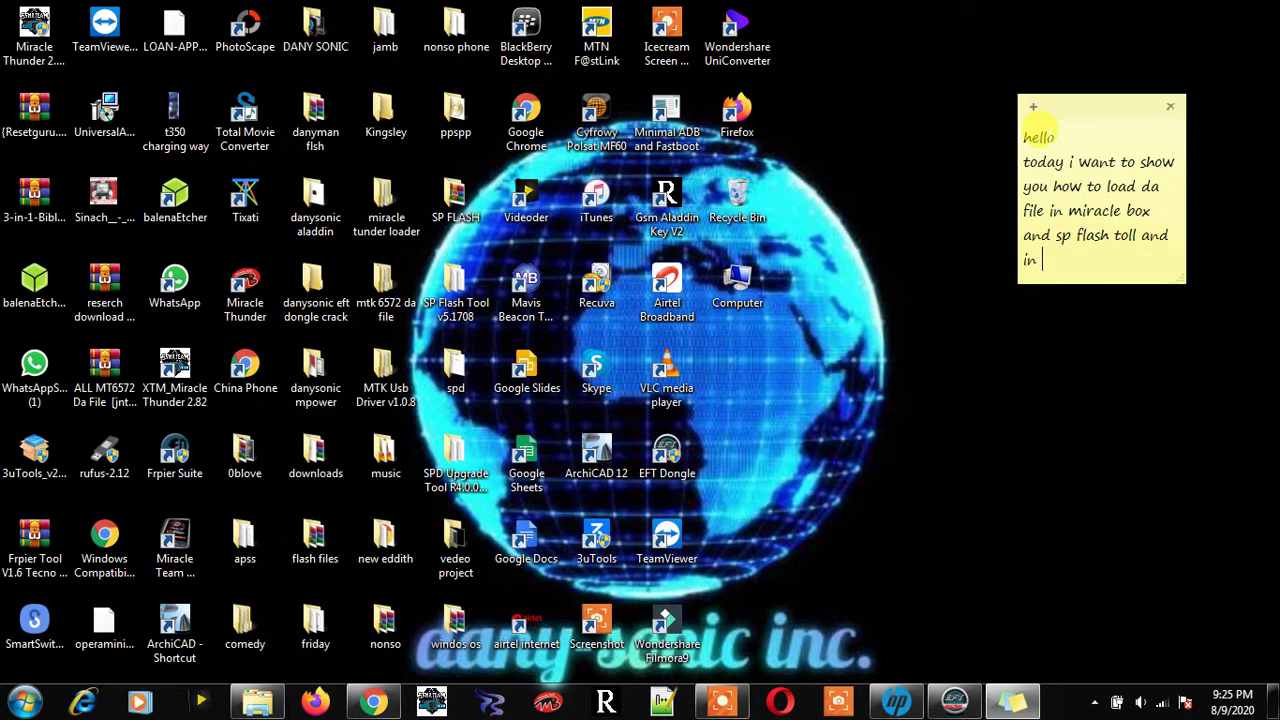
pyautogui.write('etf dongle')
pyautogui.press('Return')
pyautogui.press('Return')
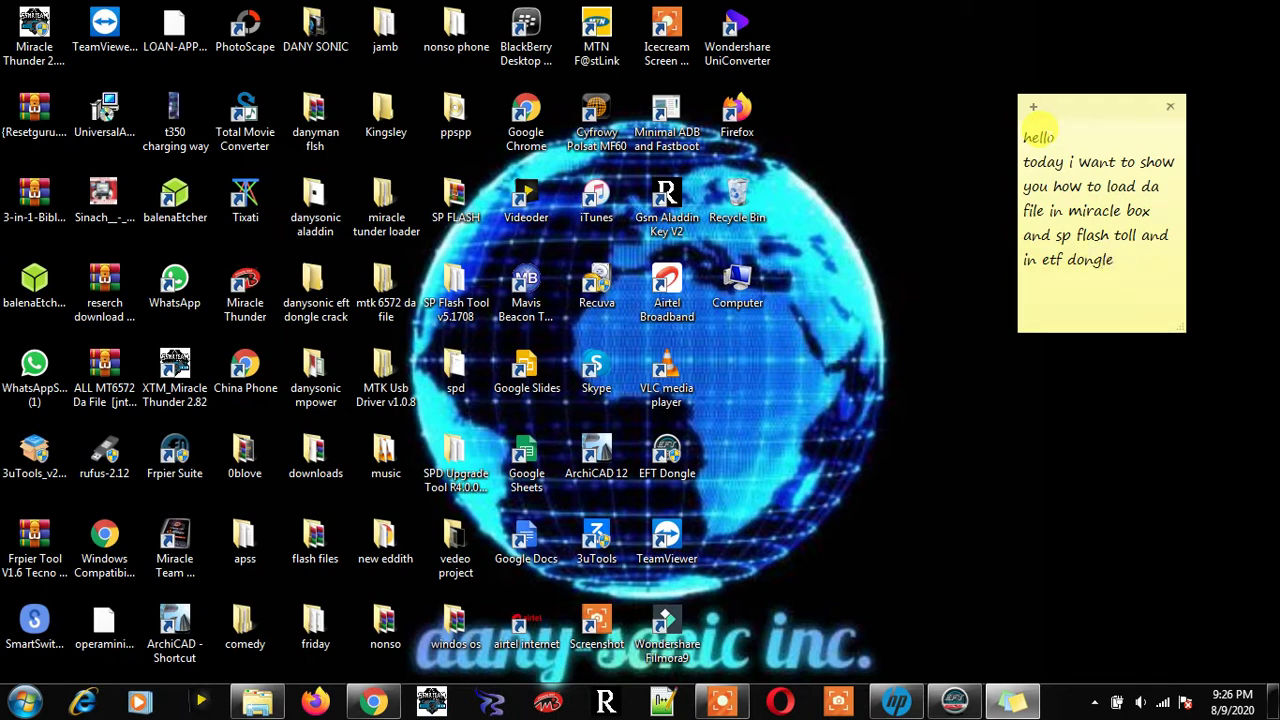
# Add the line "please subscribe and give this vedeo a like....." to the sticky note, followed by blank lines
pyautogui.write('please subscribe ')
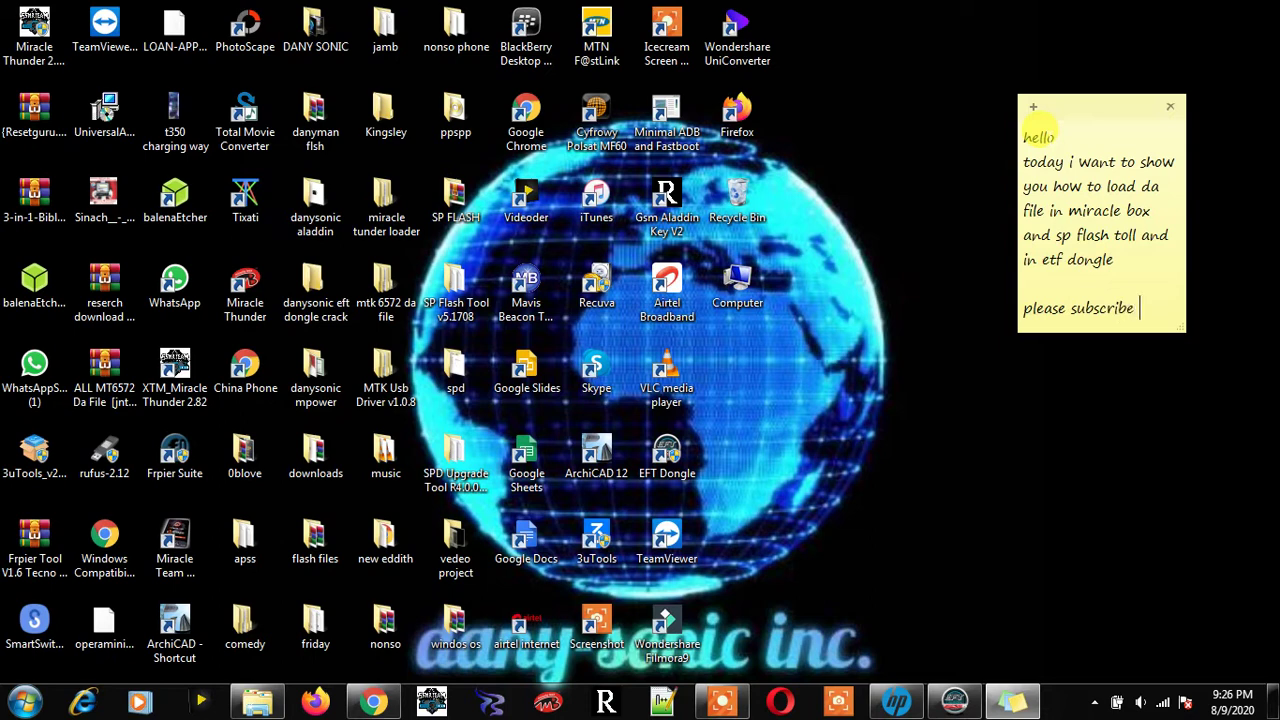
pyautogui.write('and gi')
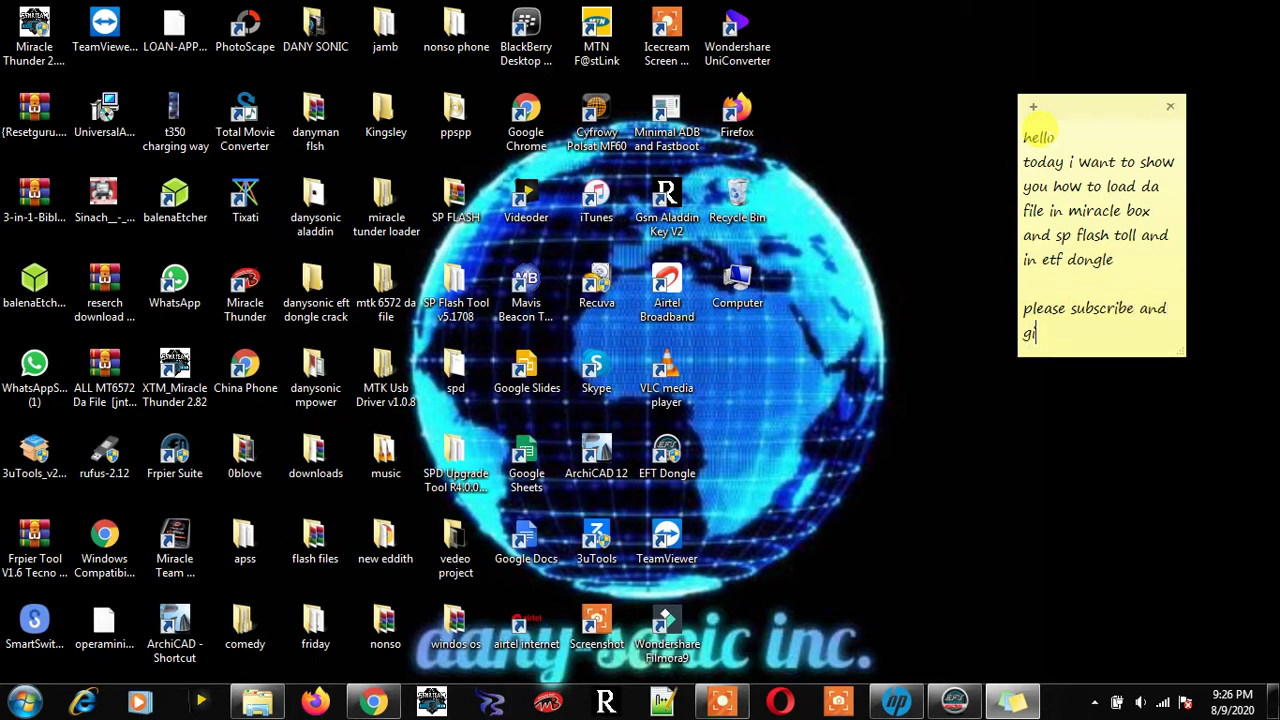
pyautogui.write('ve this vedeo a like')
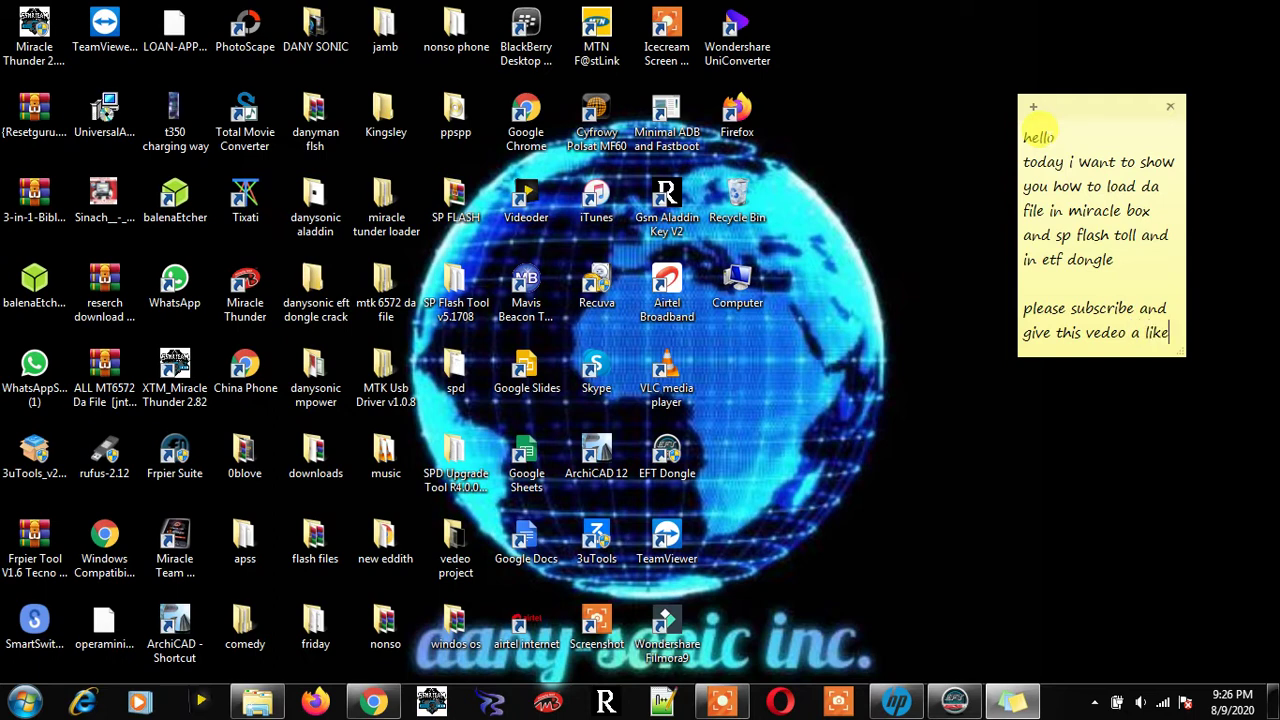
pyautogui.write('.....')
pyautogui.press('Return')
pyautogui.press('Return')
pyautogui.press('Return')
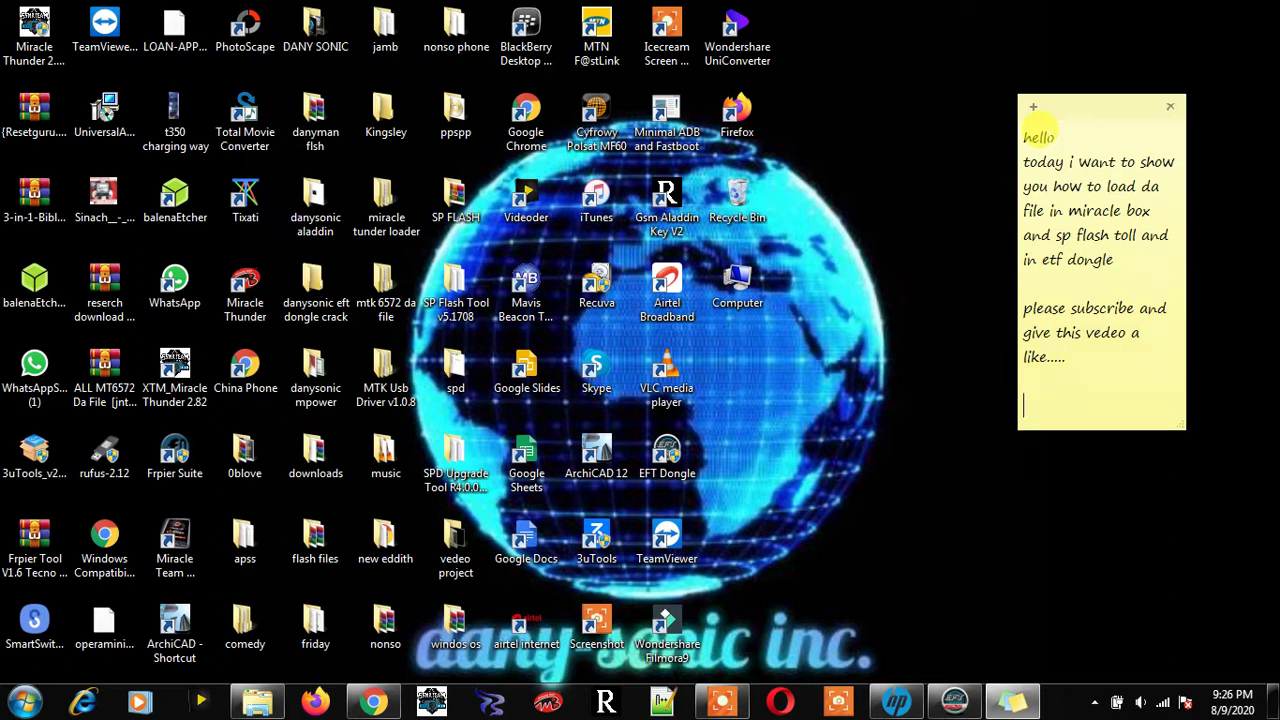
# Sign the sticky note with the channel name and add the closing line "let me start with miracle box"
pyautogui.write('dany')
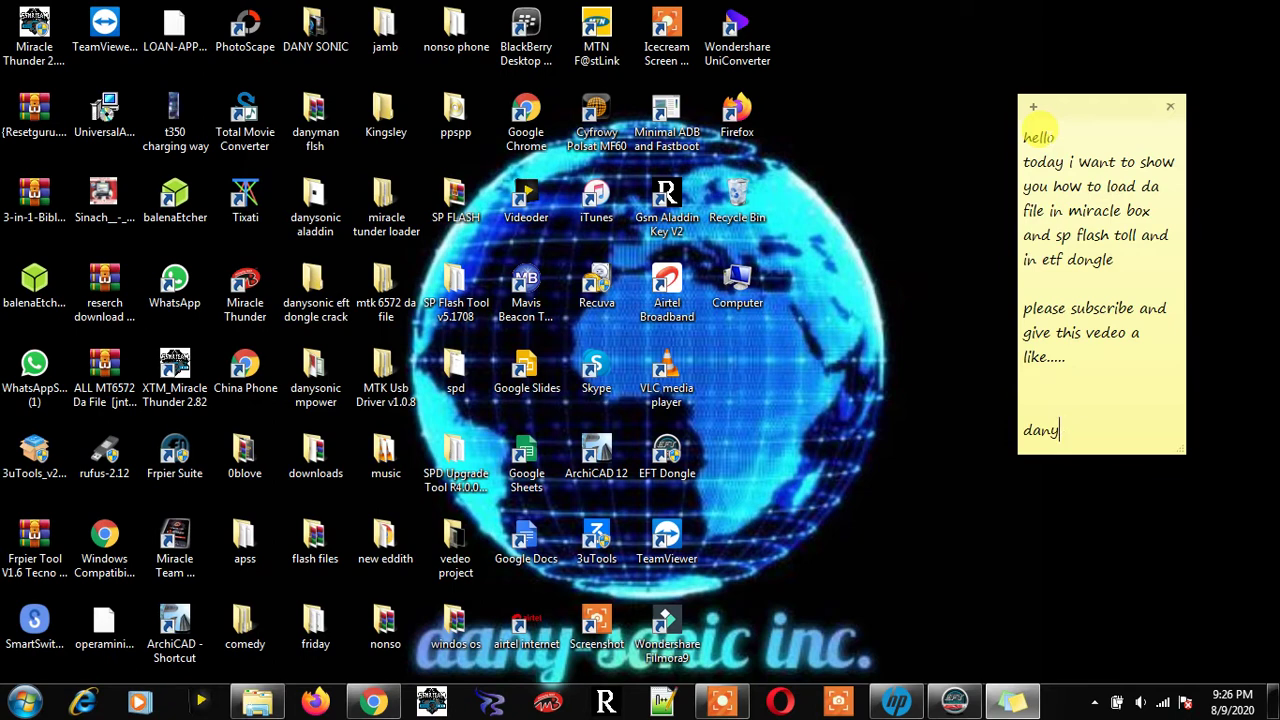
pyautogui.write('sonic')
pyautogui.press('Return')
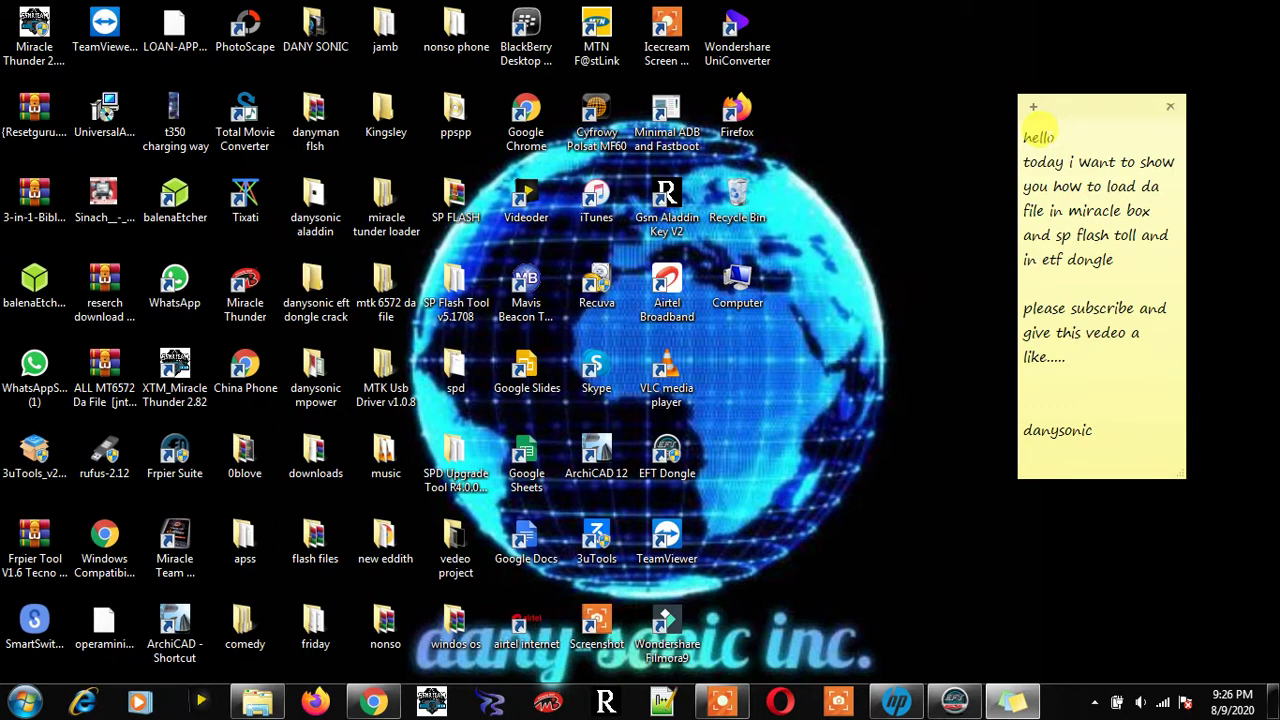
pyautogui.press('Return')
pyautogui.write('l')
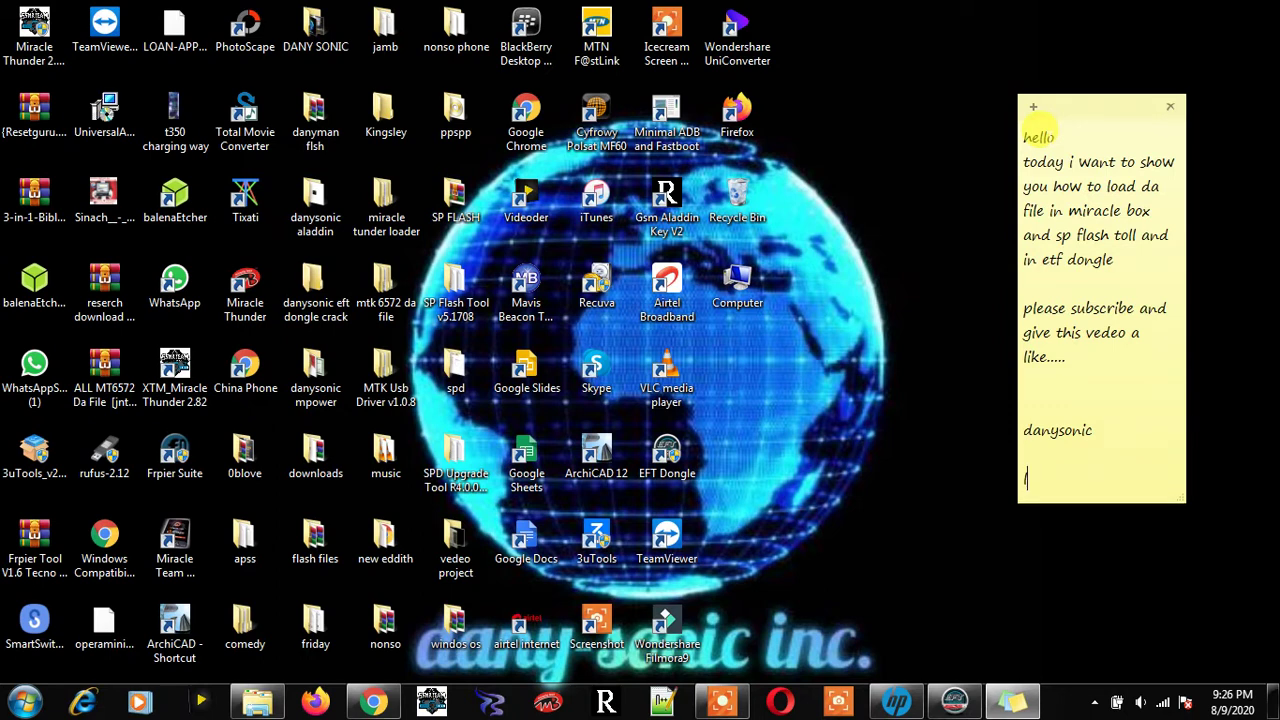
pyautogui.write('et me start with mir')
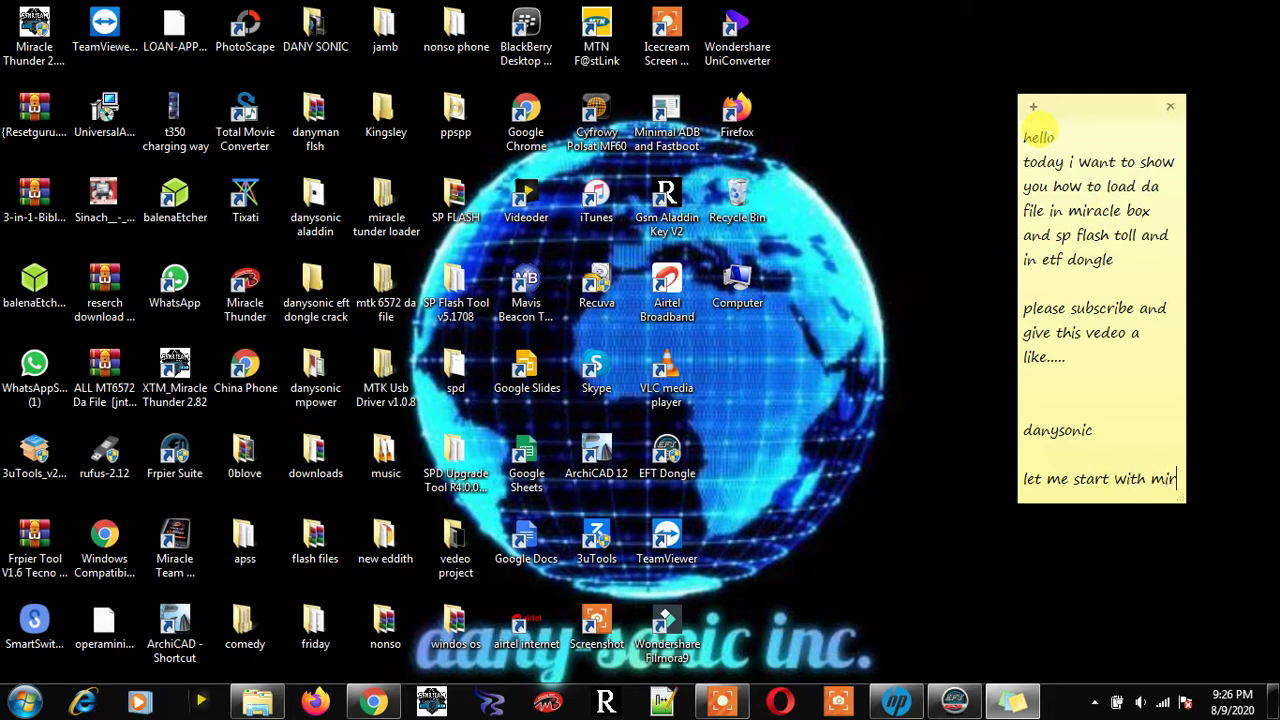
pyautogui.write('acle ')
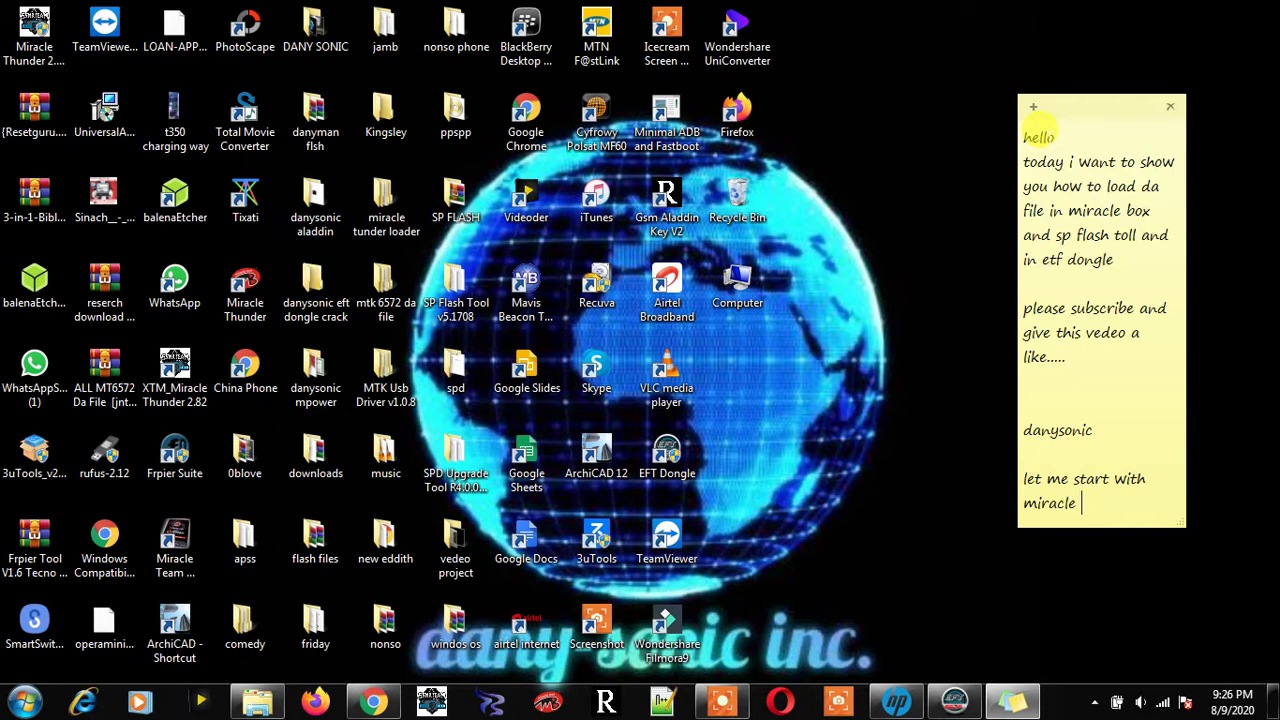
pyautogui.write('box')
pyautogui.press('Return')
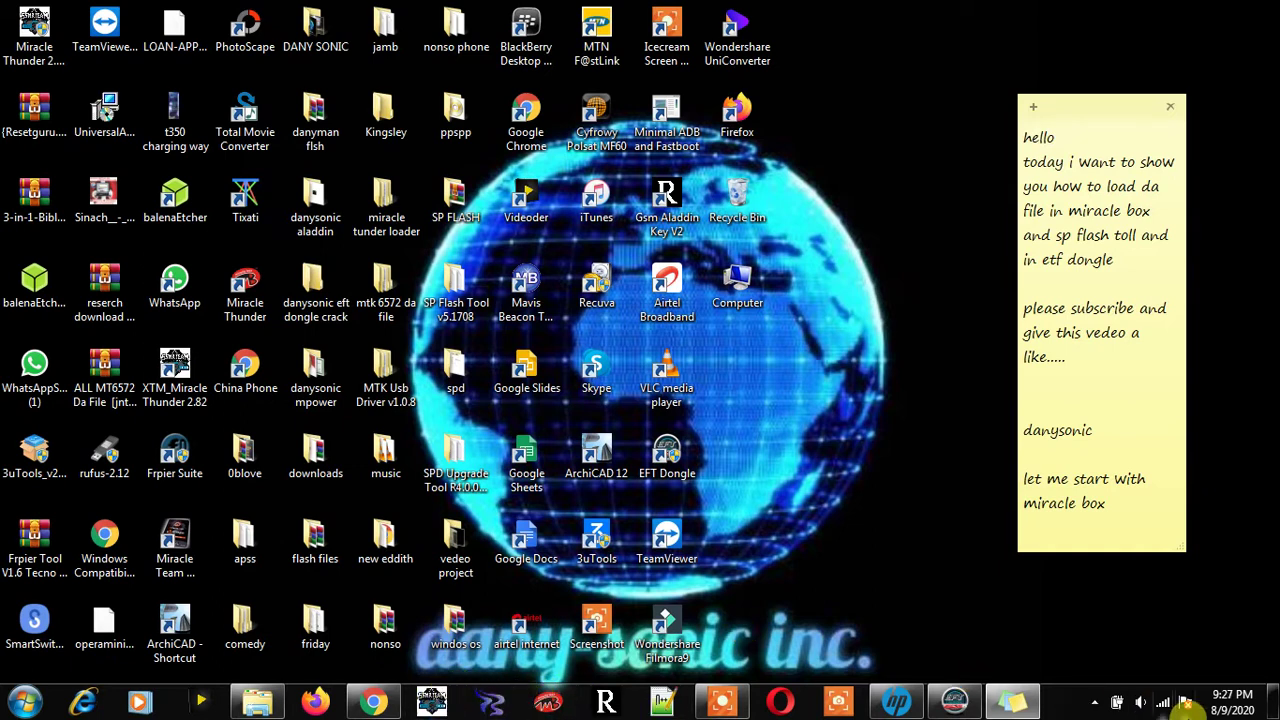
# Set the system date's year to 2017, keeping the month at August, and save the date and time settings
pyautogui.click(1228, 703)
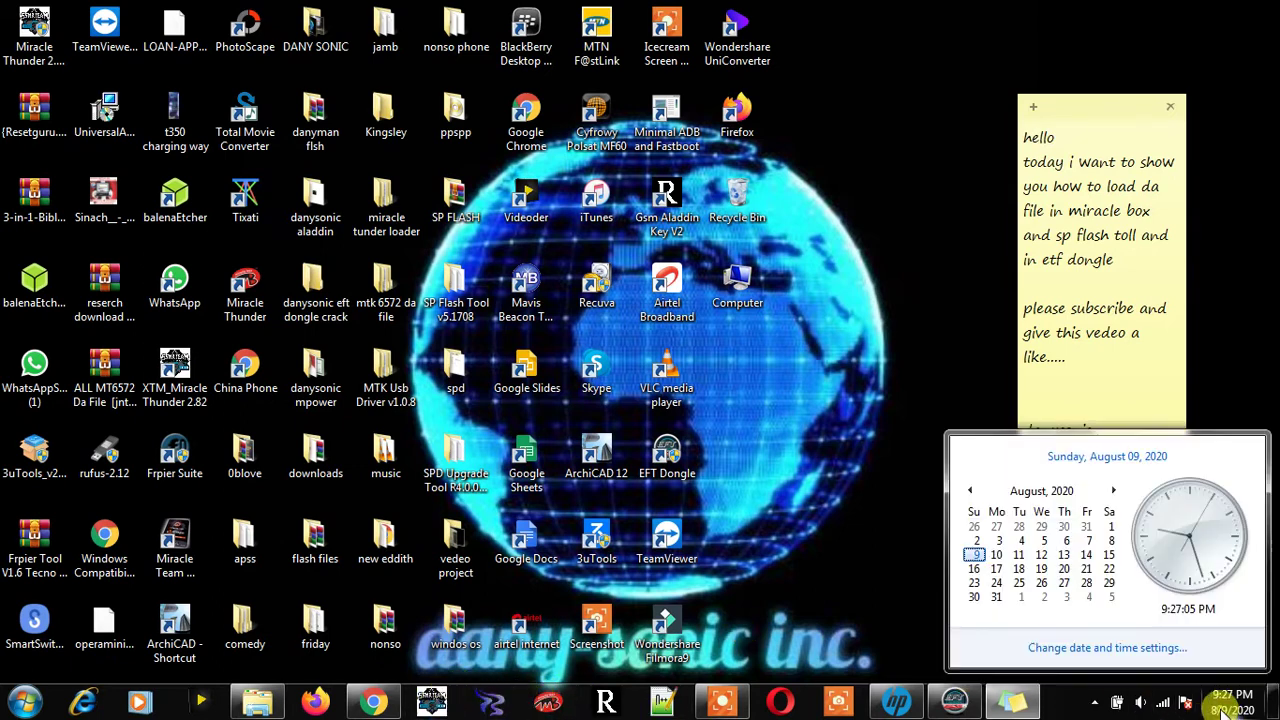
pyautogui.click(1126, 646)
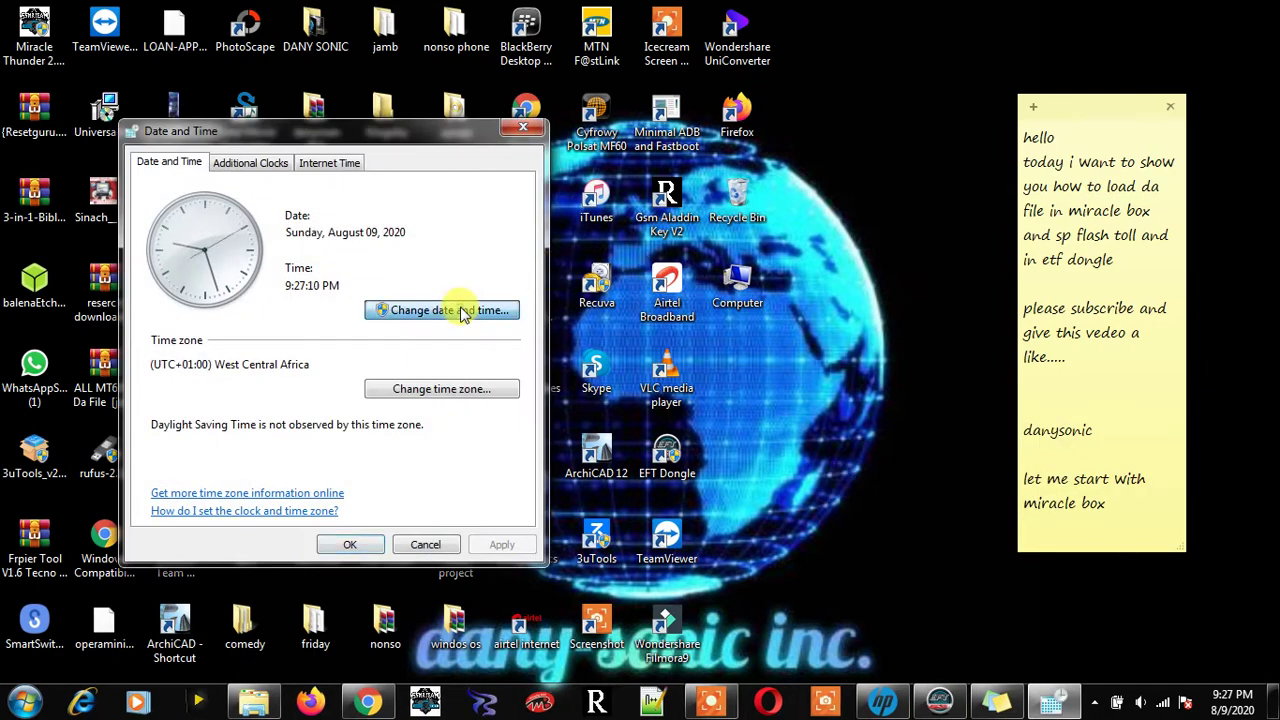
pyautogui.click(463, 312)
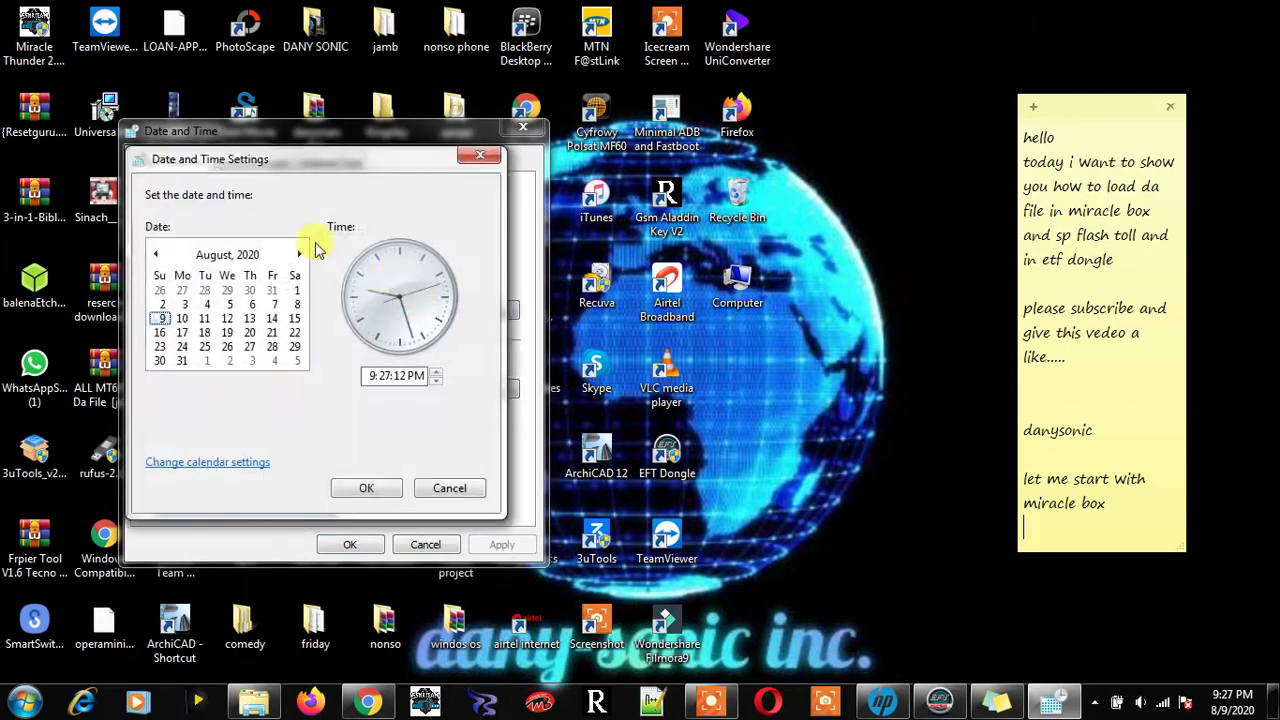
pyautogui.click(228, 255)
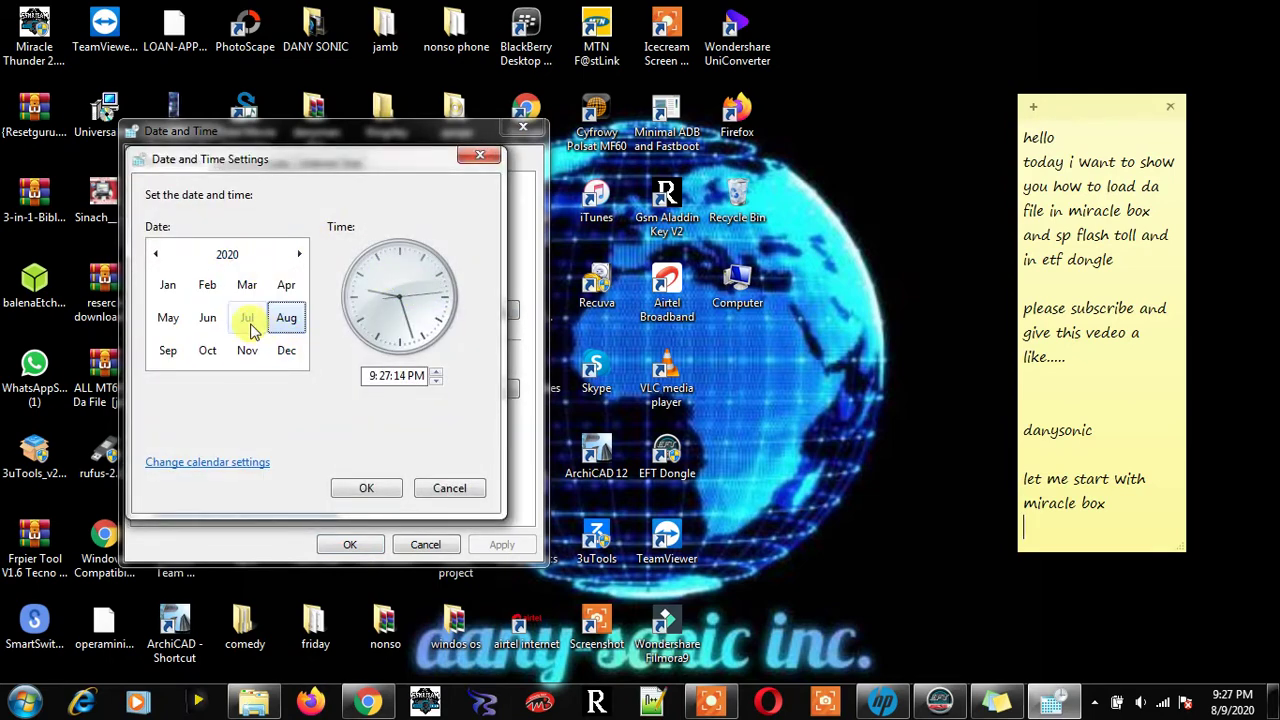
pyautogui.click(228, 255)
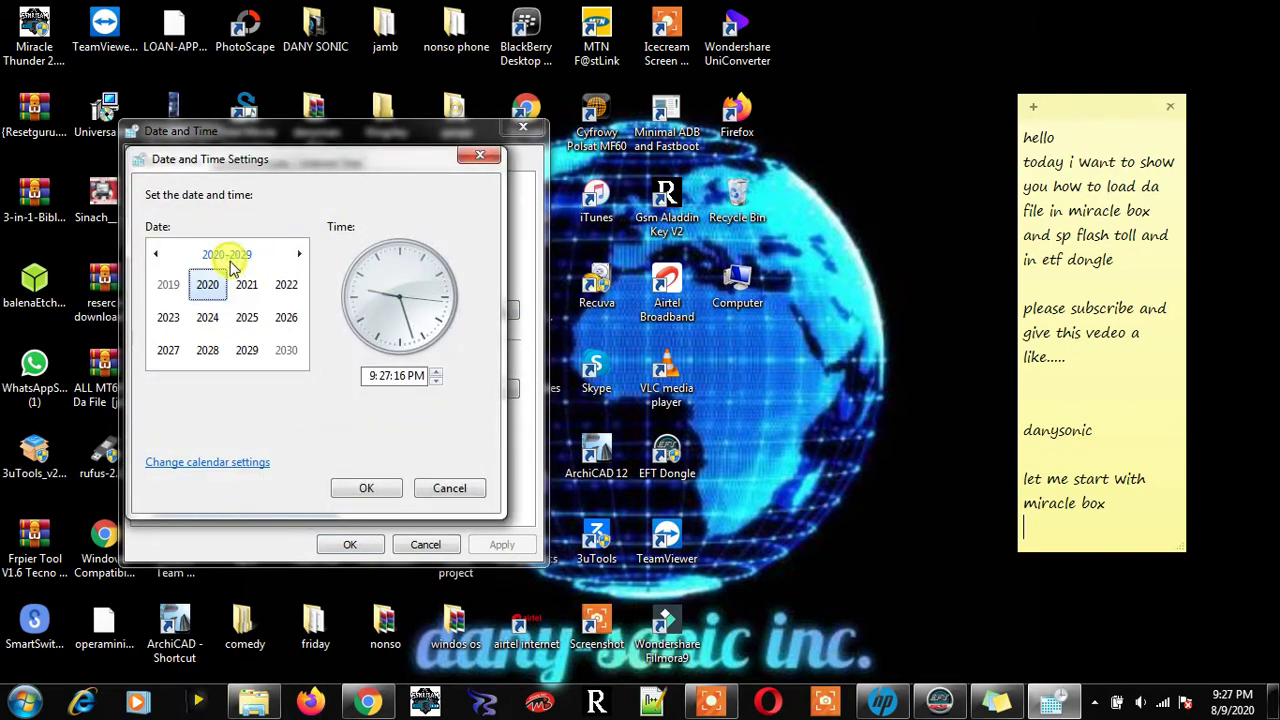
pyautogui.click(155, 254)
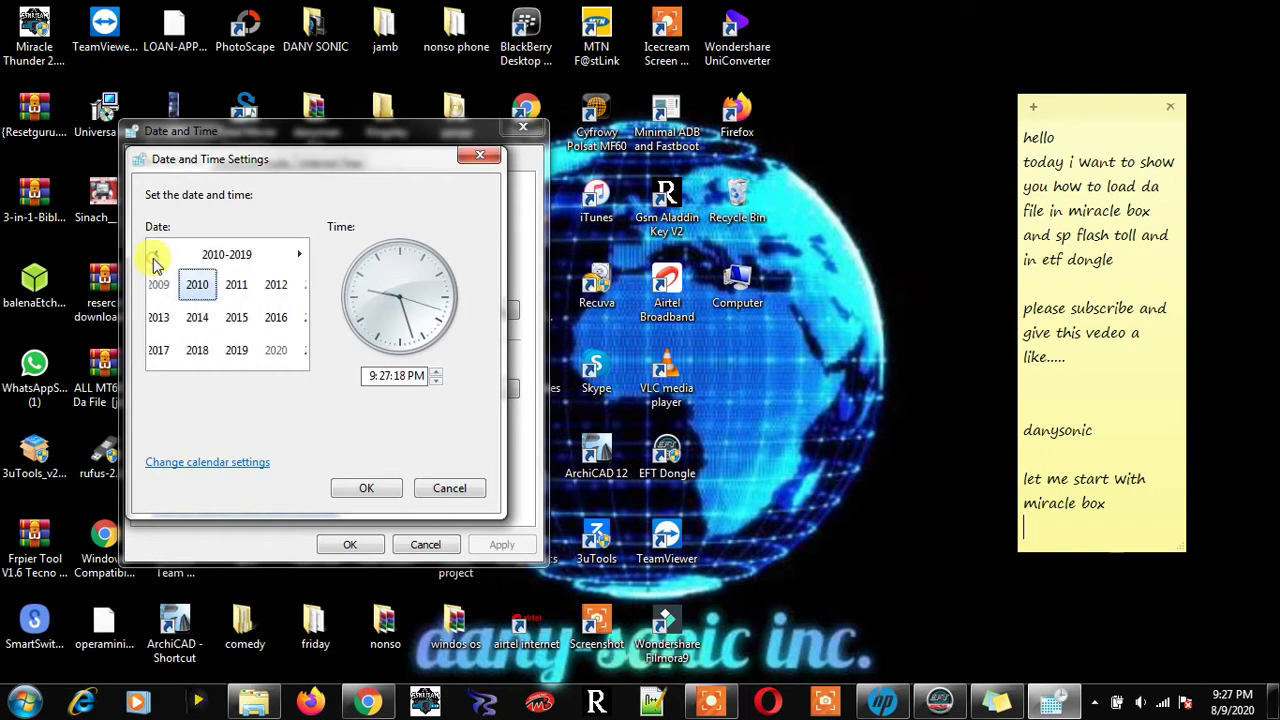
pyautogui.click(167, 349)
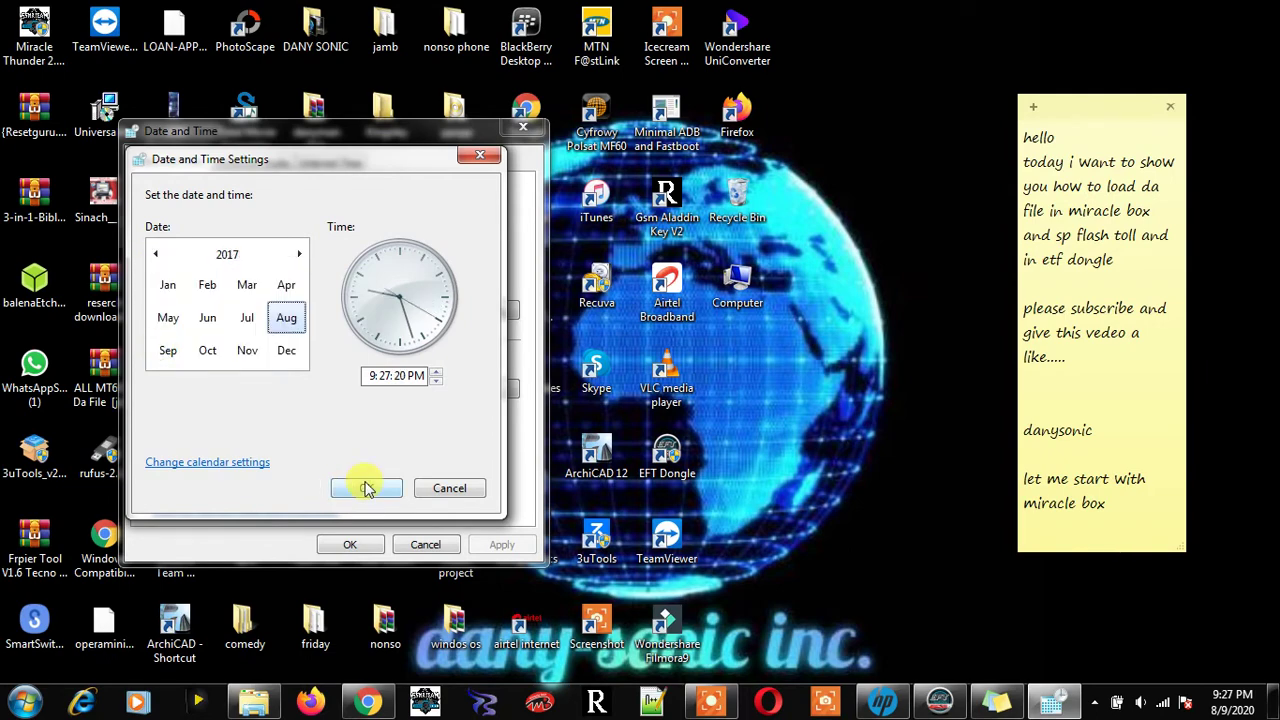
pyautogui.click(362, 490)
pyautogui.click(350, 544)
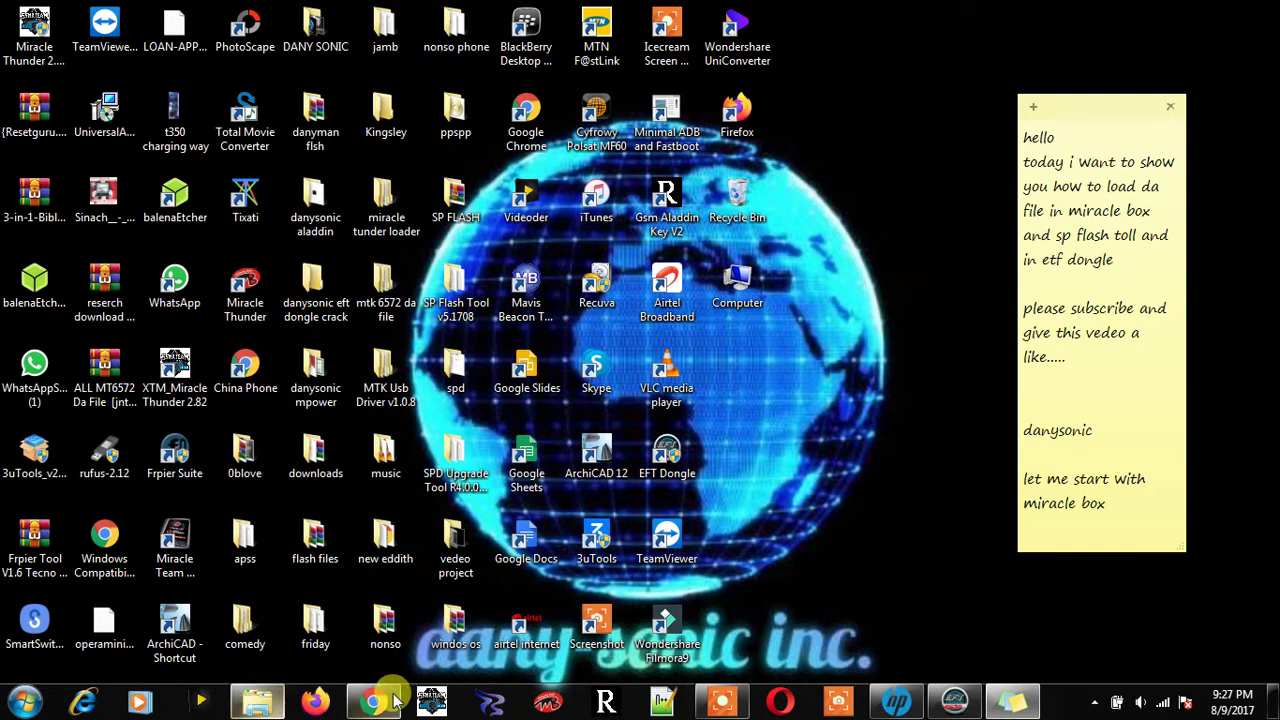
# Launch Miracle Box Thunder Edition 2.82 and refresh the desktop while it loads
pyautogui.click(424, 702)
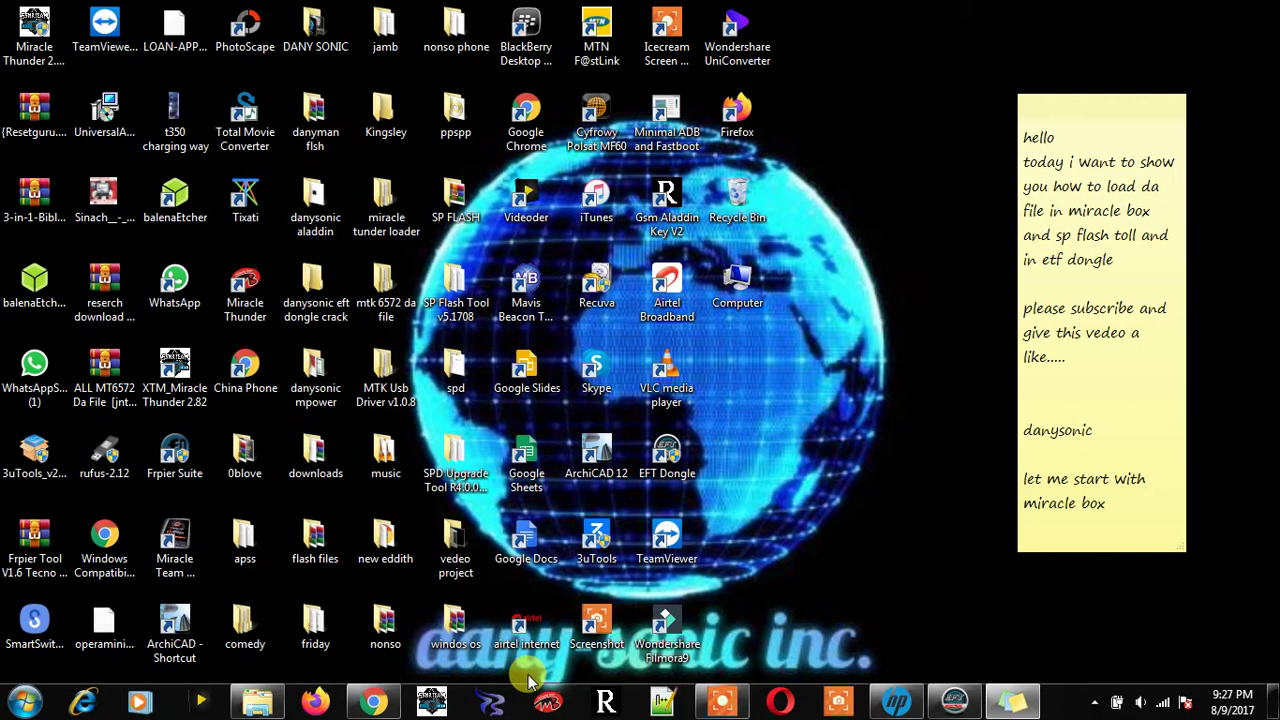
pyautogui.click(810, 568)
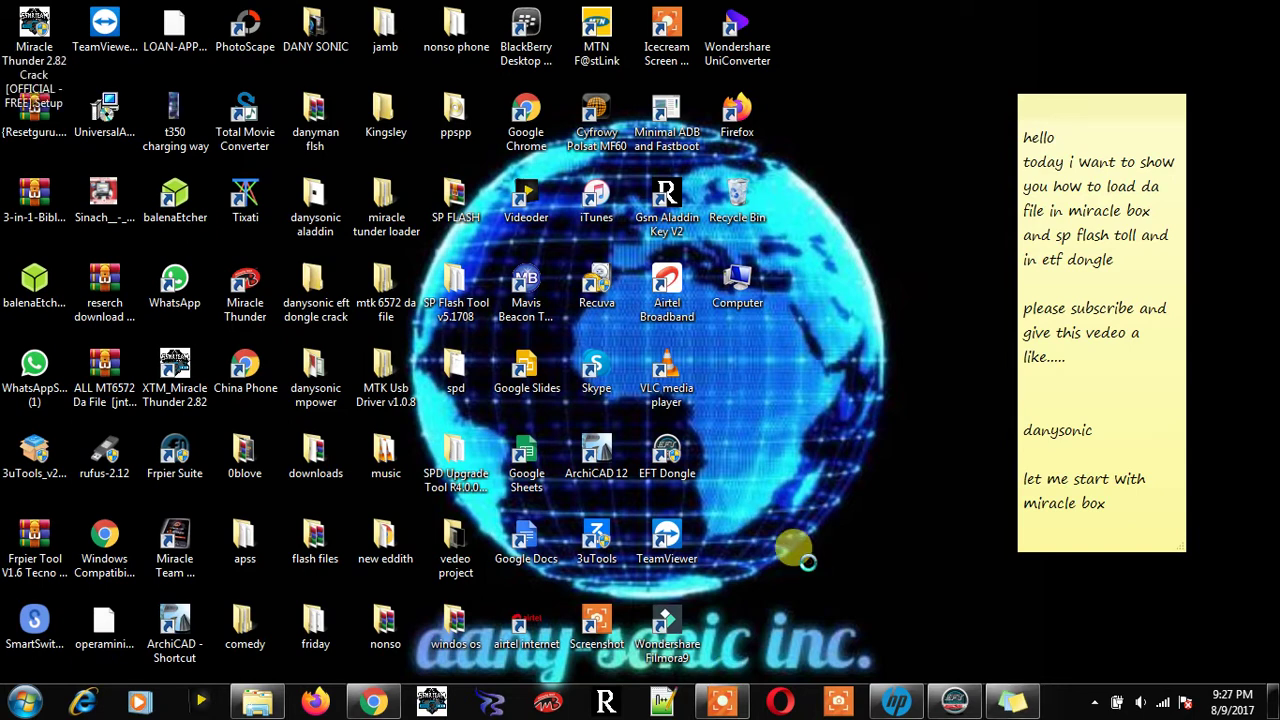
pyautogui.rightClick(808, 562)
pyautogui.click(866, 386)
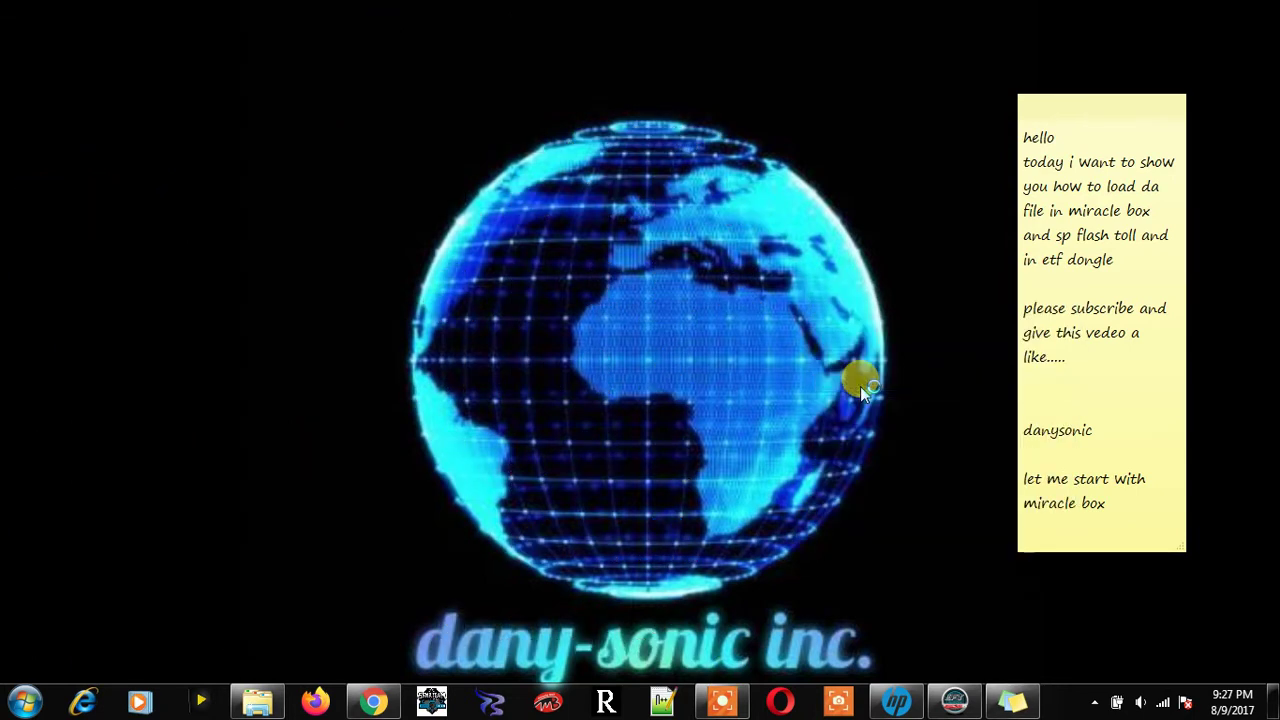
pyautogui.rightClick(862, 390)
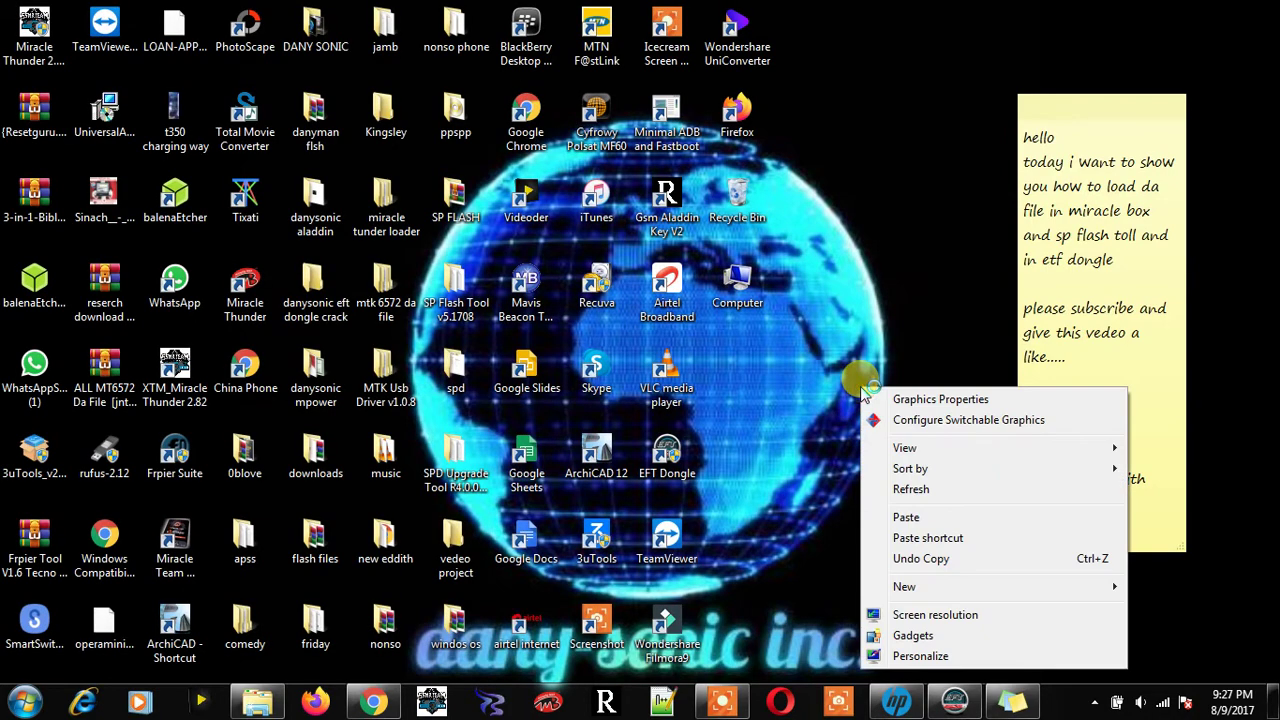
pyautogui.click(918, 489)
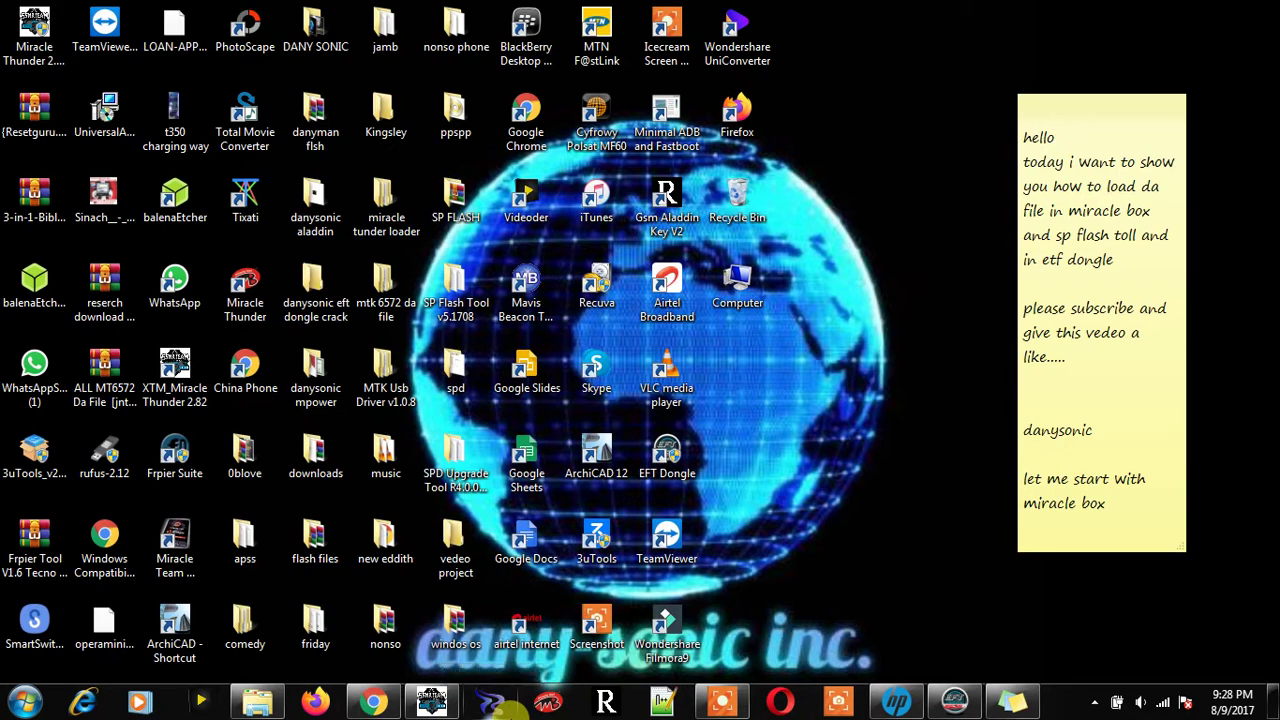
pyautogui.rightClick(860, 580)
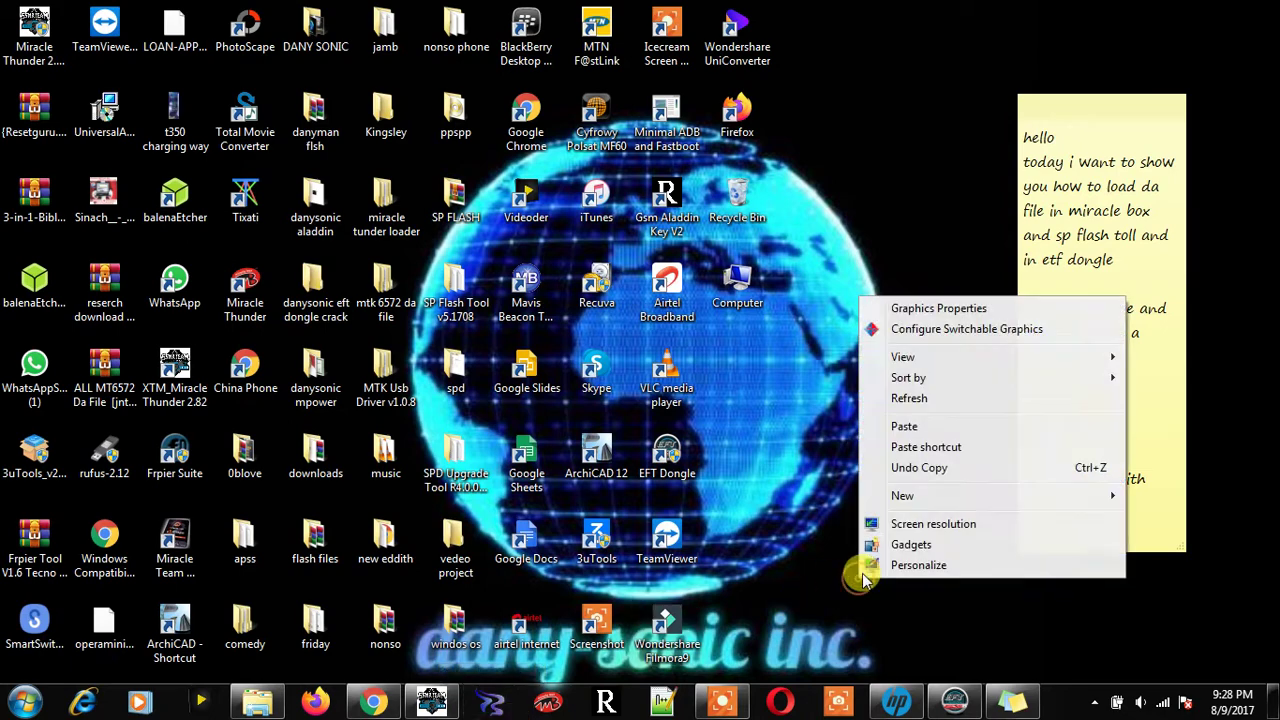
pyautogui.click(903, 397)
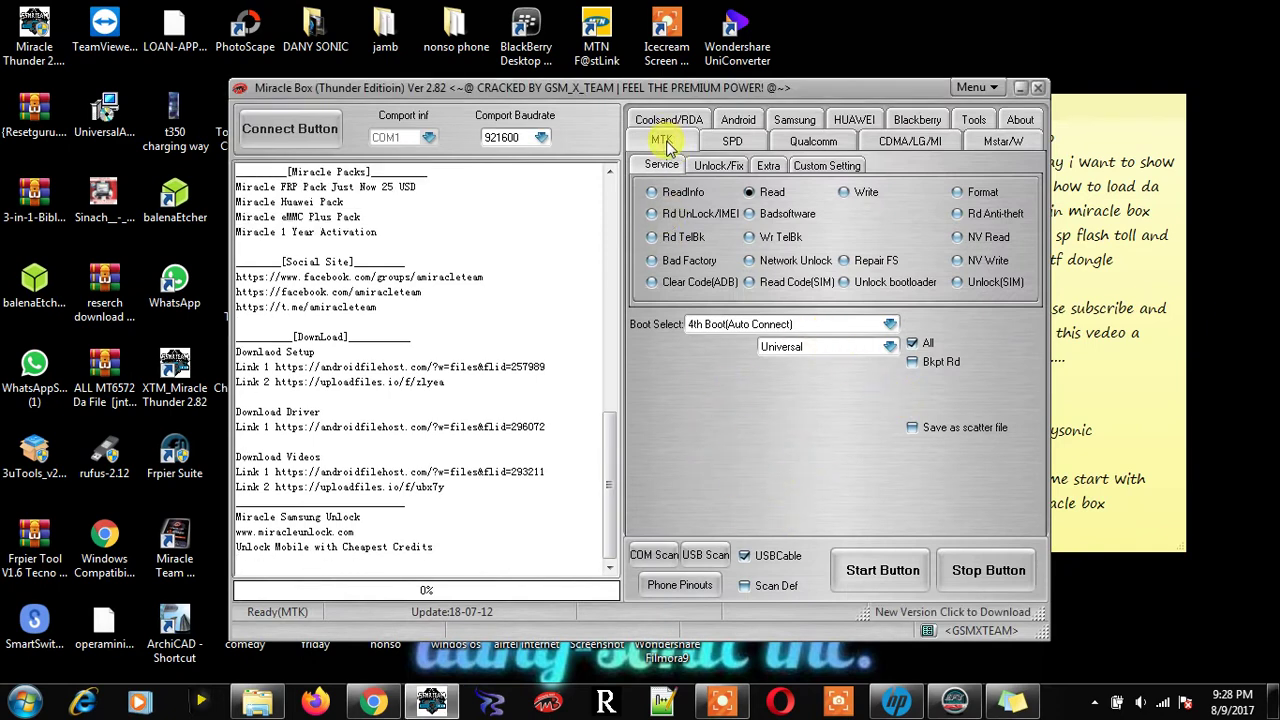
# Load DA_SWSEC.bin from the desktop folder 0blove > [Hovatek] Tecno F1 DA as the MTK custom DA file and enable its use
pyautogui.click(813, 170)
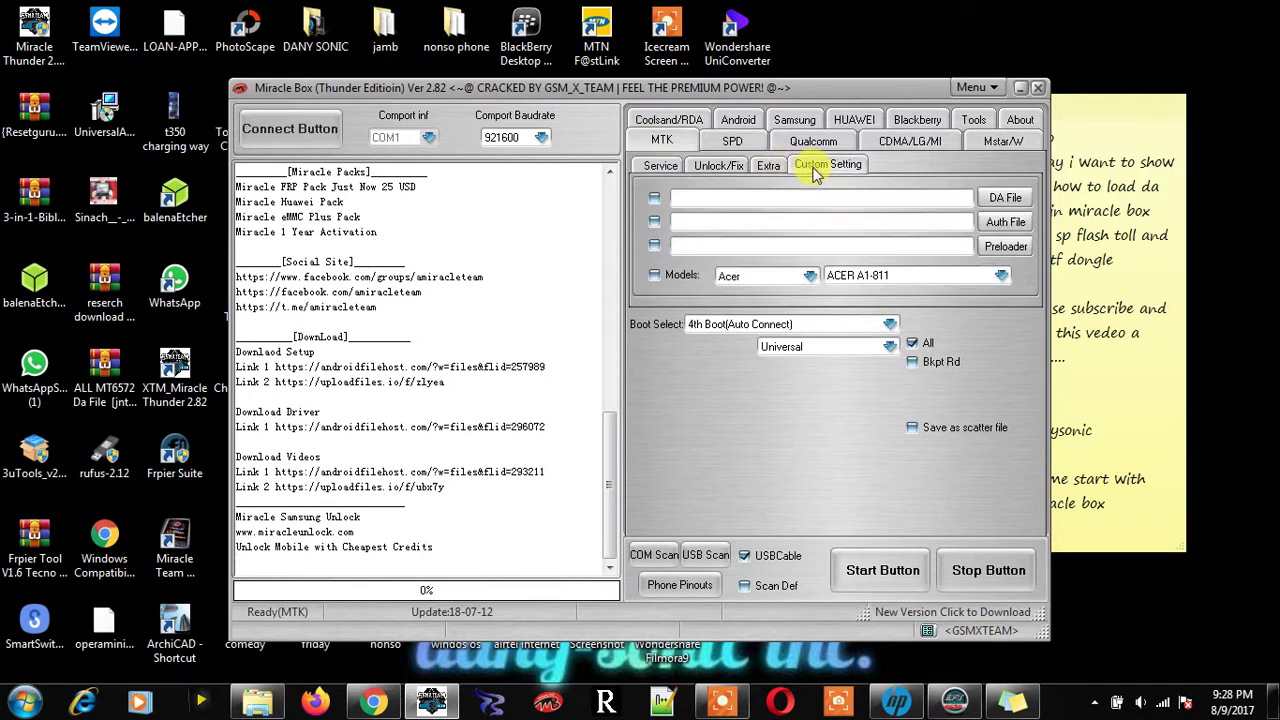
pyautogui.click(997, 198)
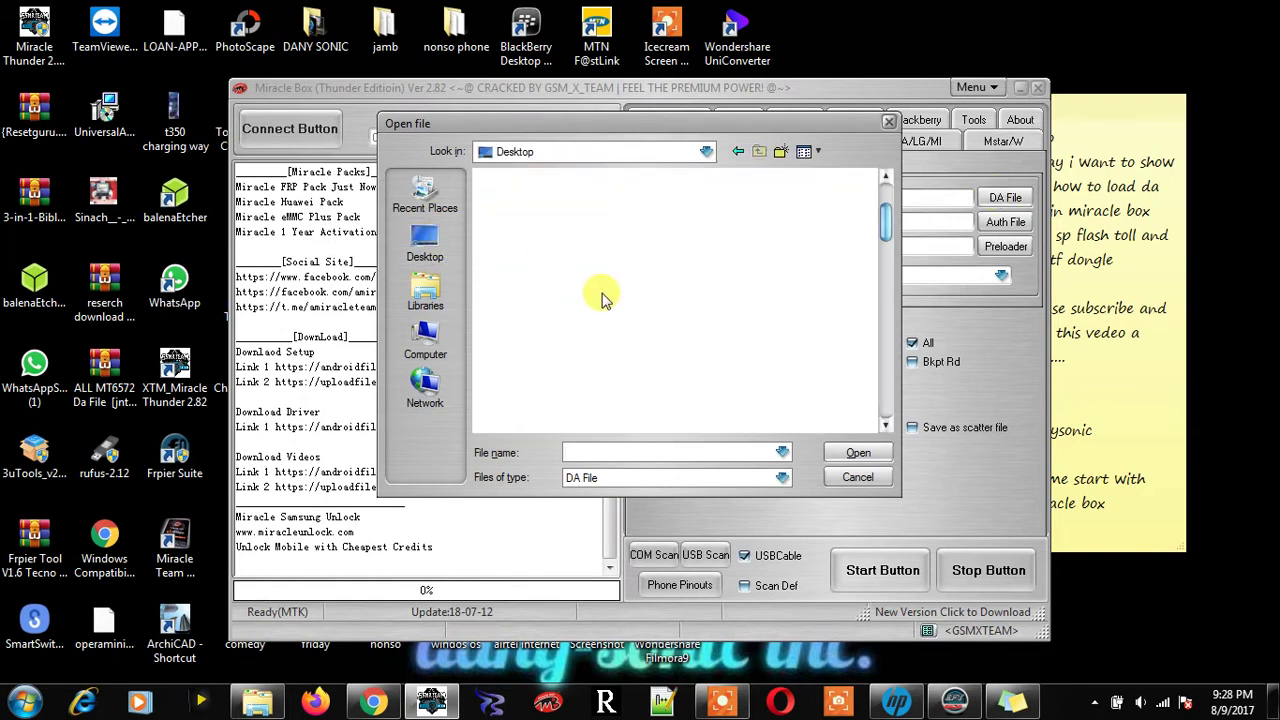
pyautogui.click(565, 315)
pyautogui.doubleClick(565, 315)
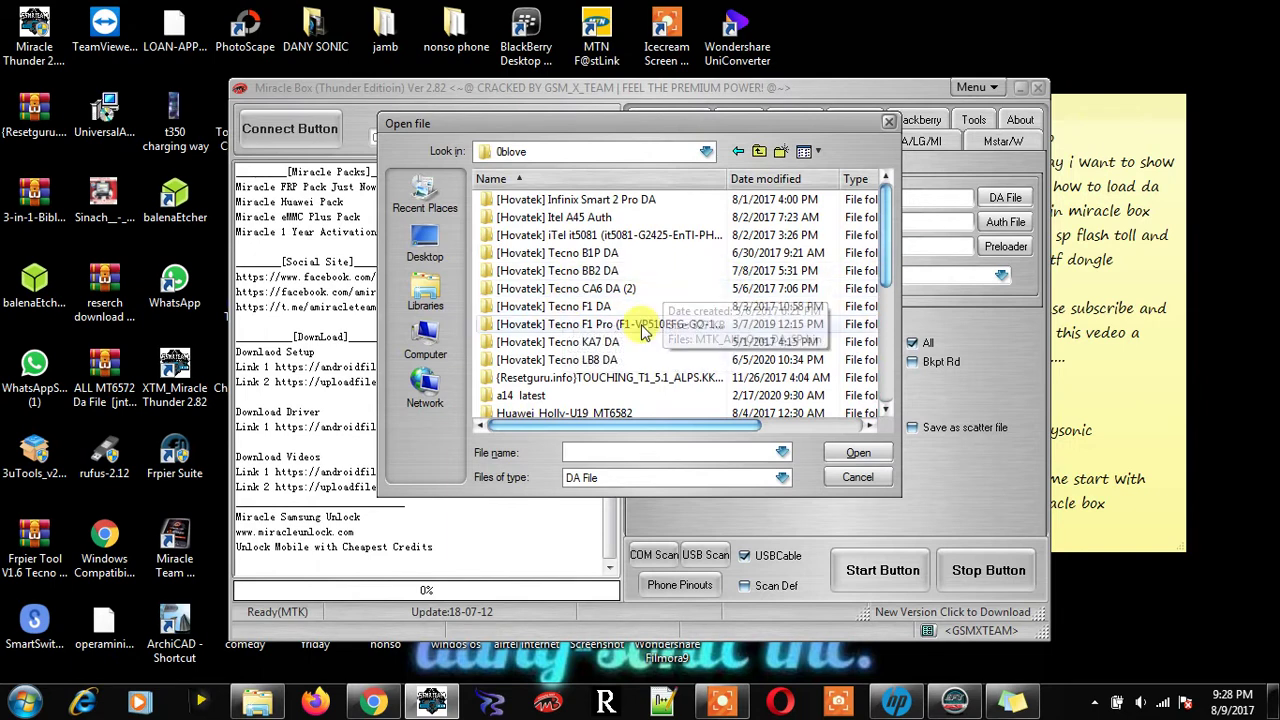
pyautogui.doubleClick(560, 307)
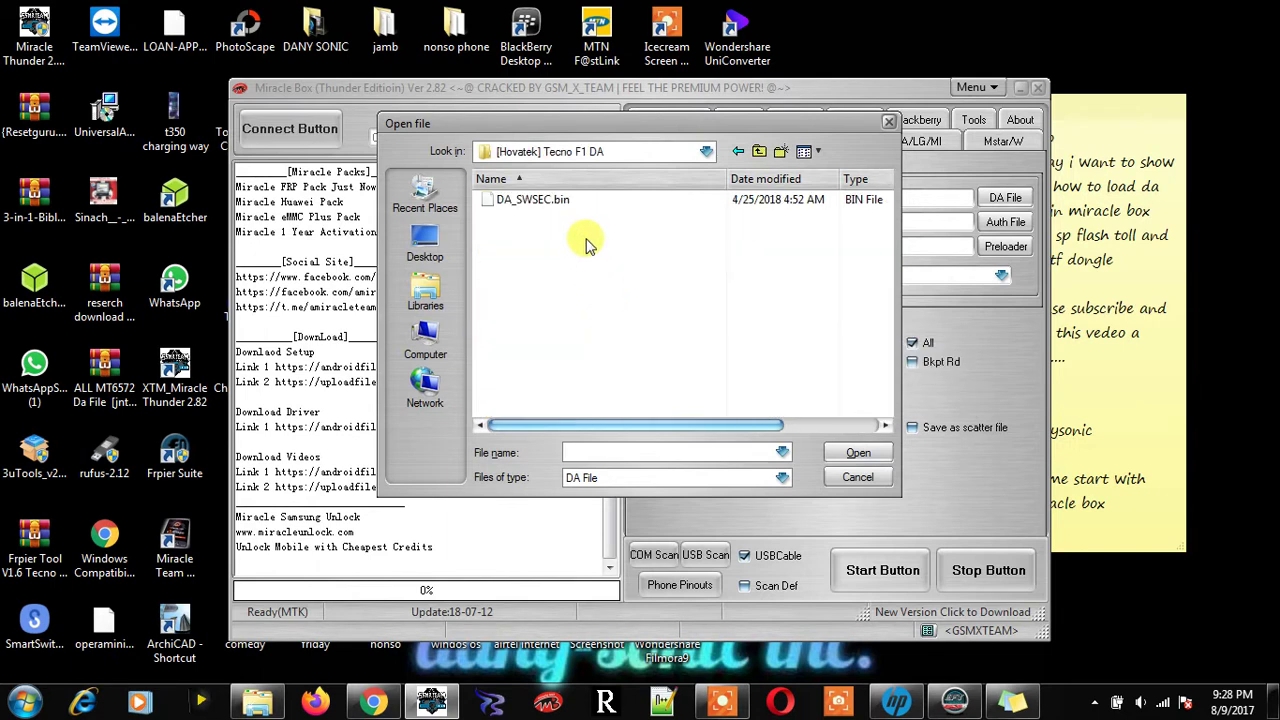
pyautogui.doubleClick(565, 202)
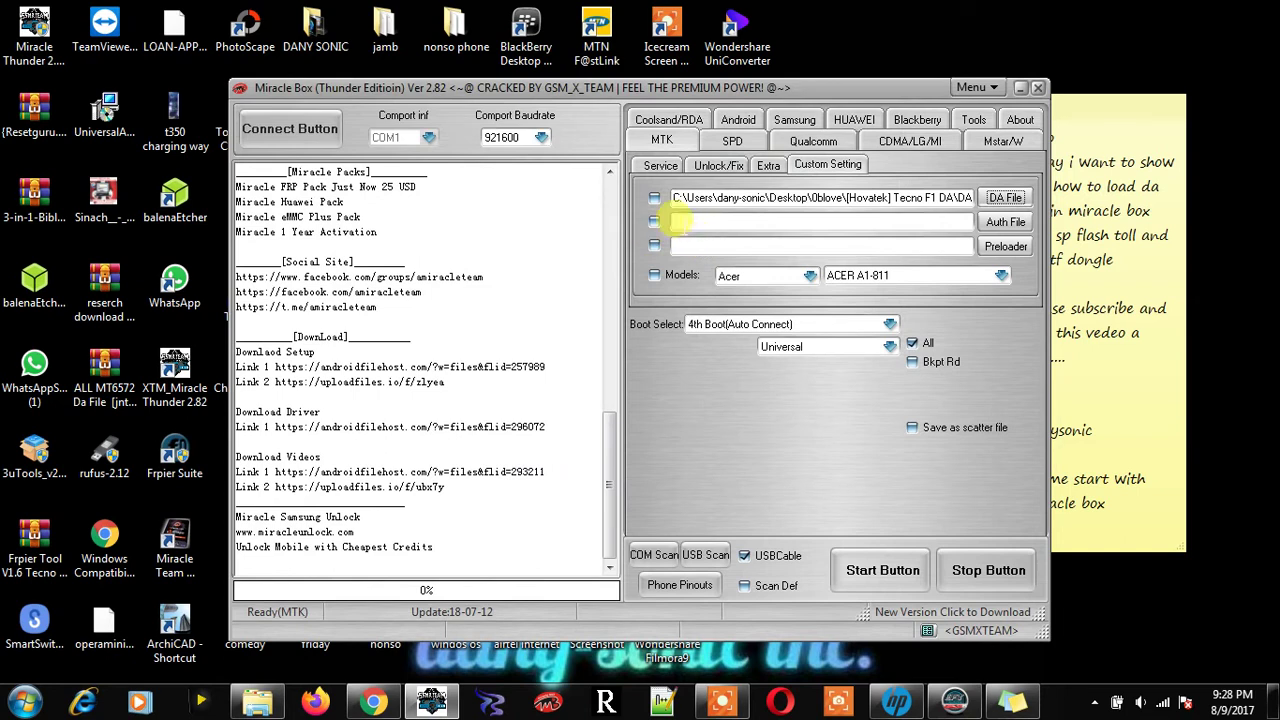
pyautogui.click(654, 199)
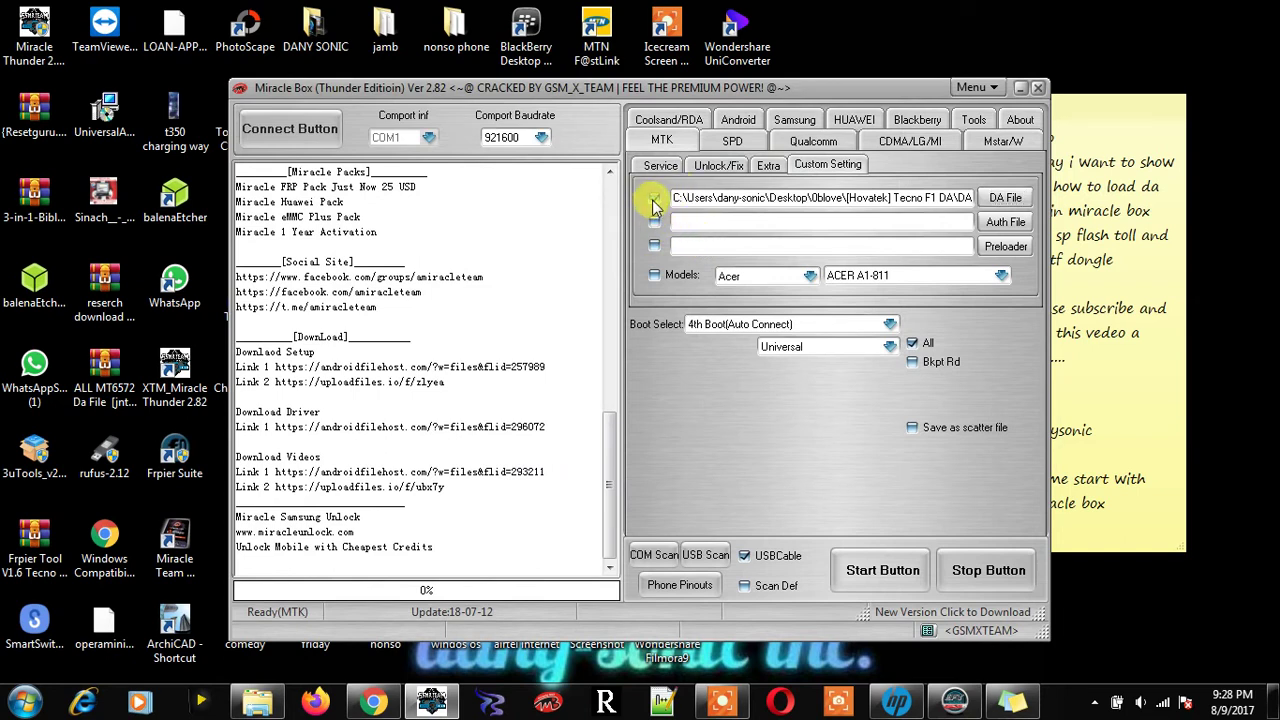
# Review the MTK operations offered under Service, Unlock/Fix and Extra that can run with the custom DA
pyautogui.click(661, 165)
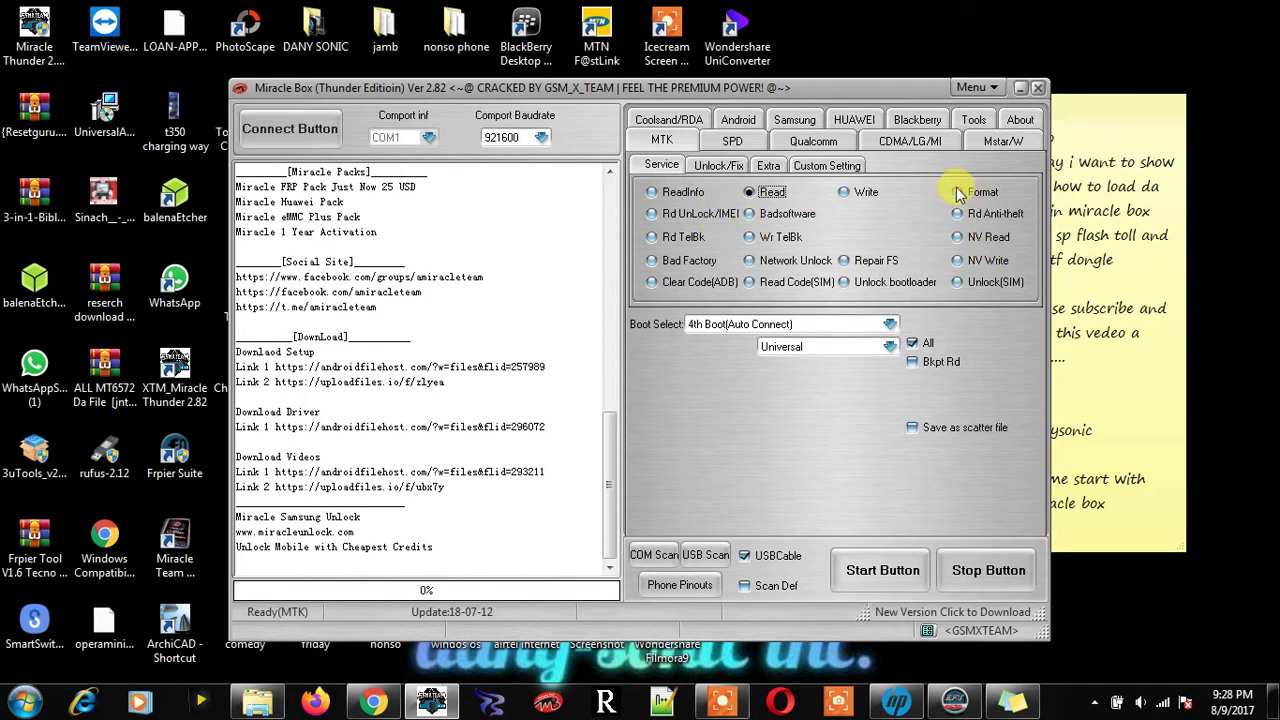
pyautogui.click(730, 167)
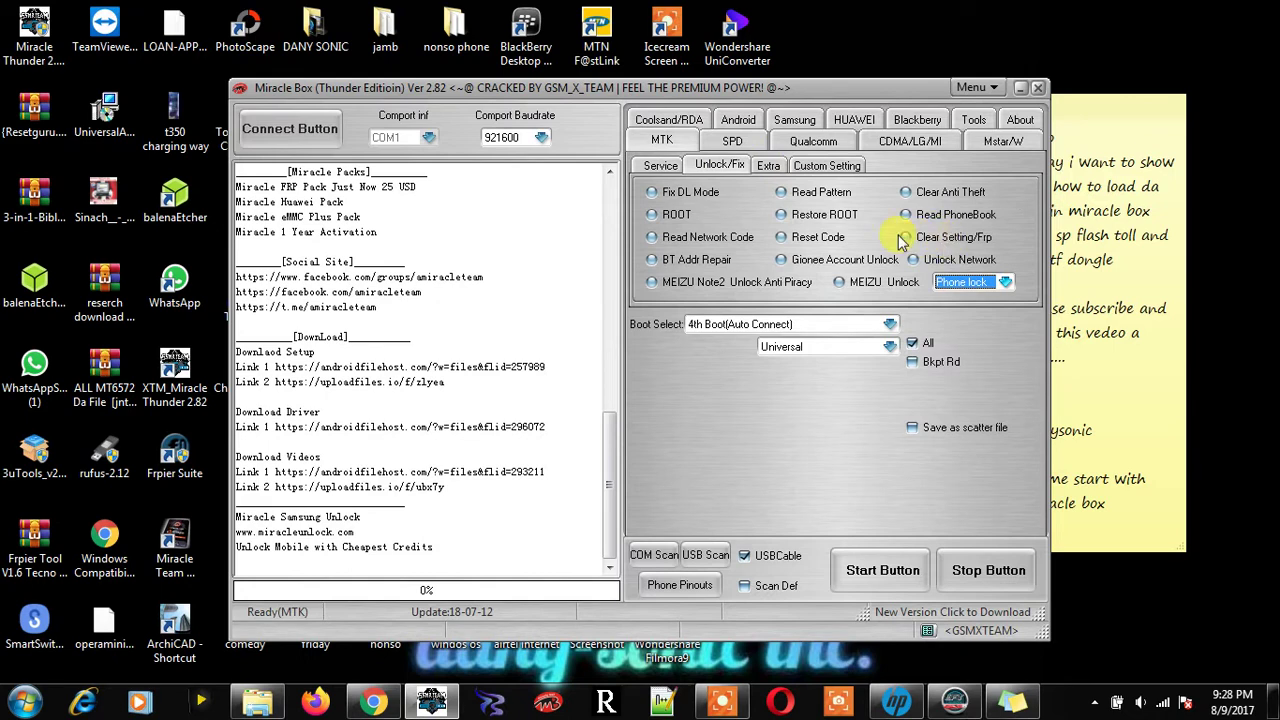
pyautogui.click(768, 168)
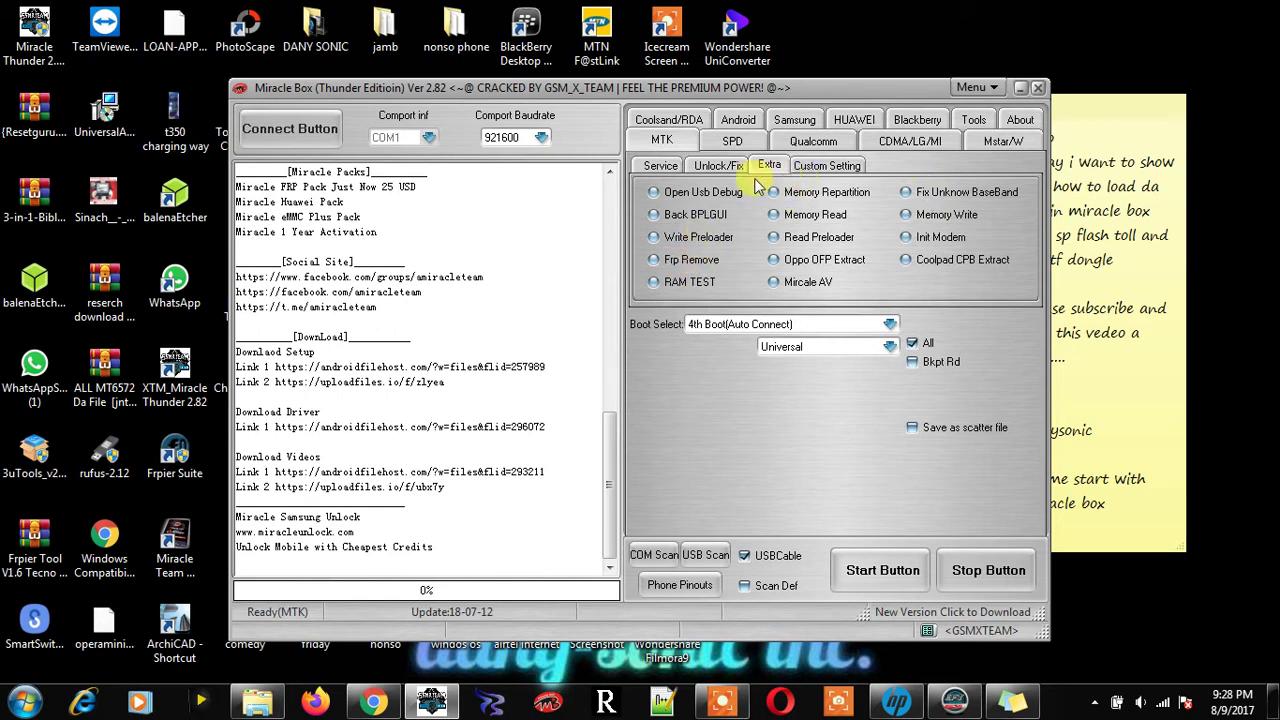
pyautogui.click(664, 170)
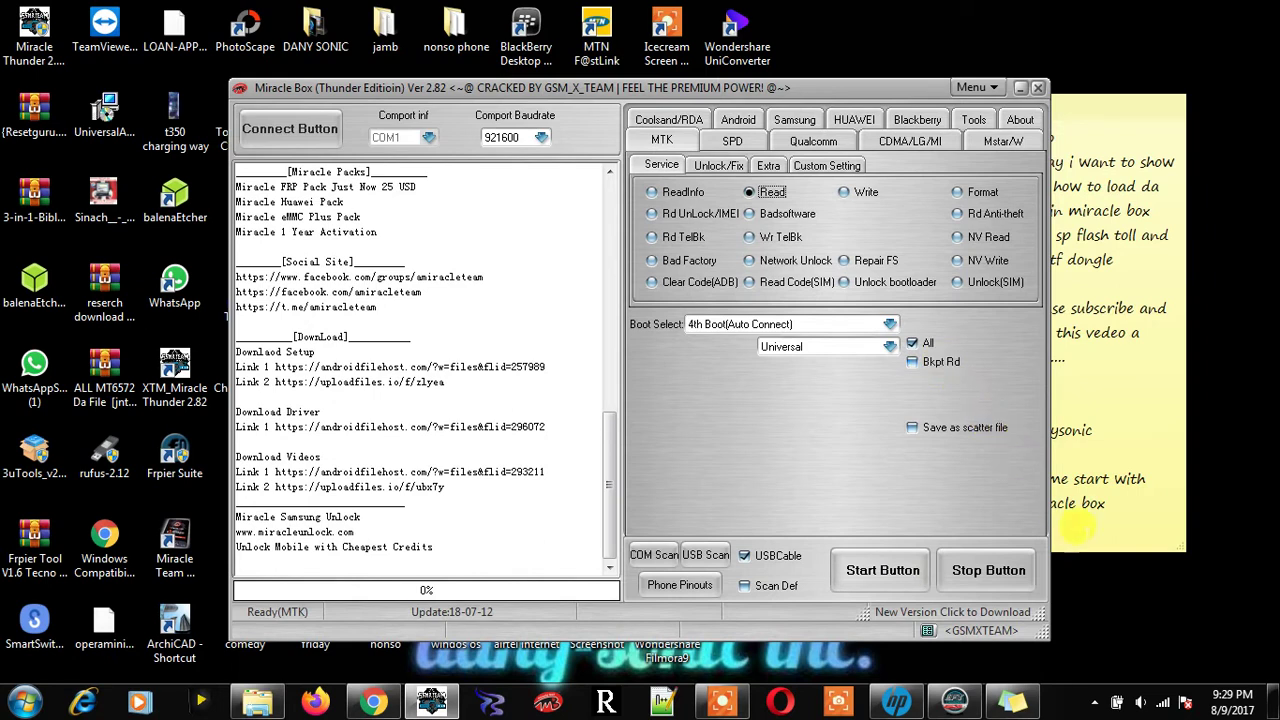
pyautogui.click(1090, 504)
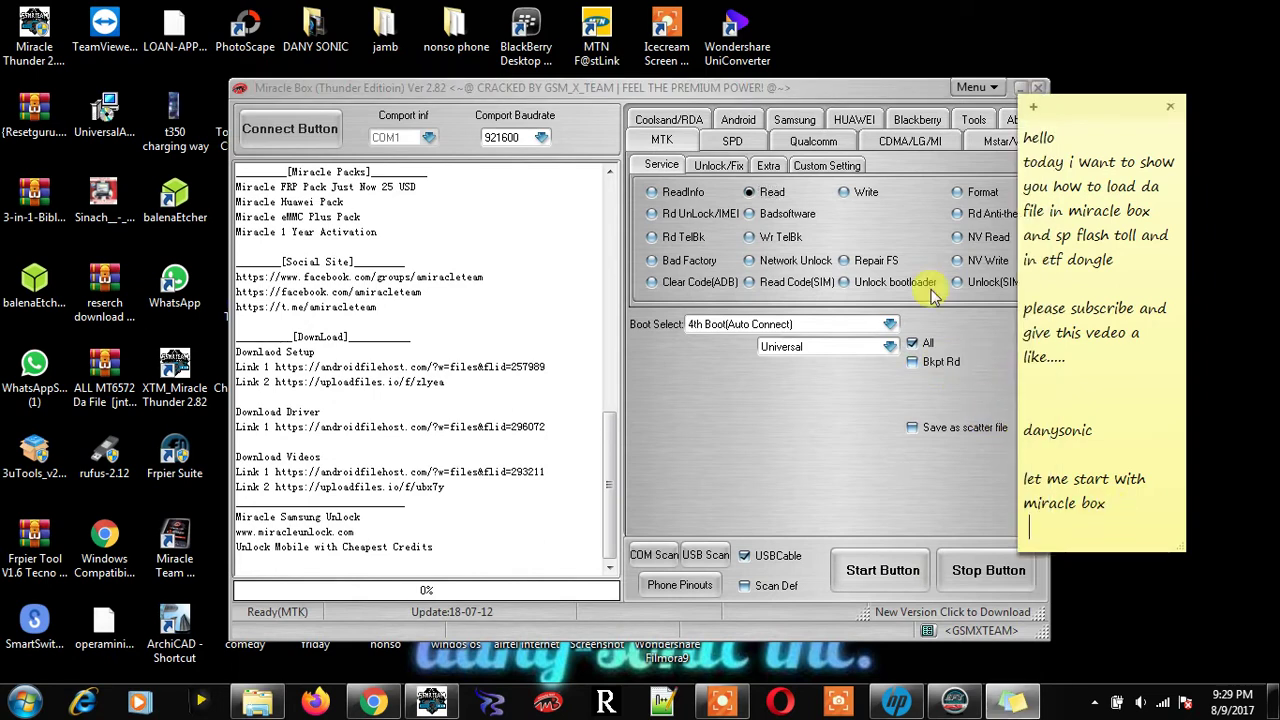
# Choose the MTK Write operation and browse the desktop's 0blove folder for a firmware file, leaving the file chooser without a selection
pyautogui.click(843, 194)
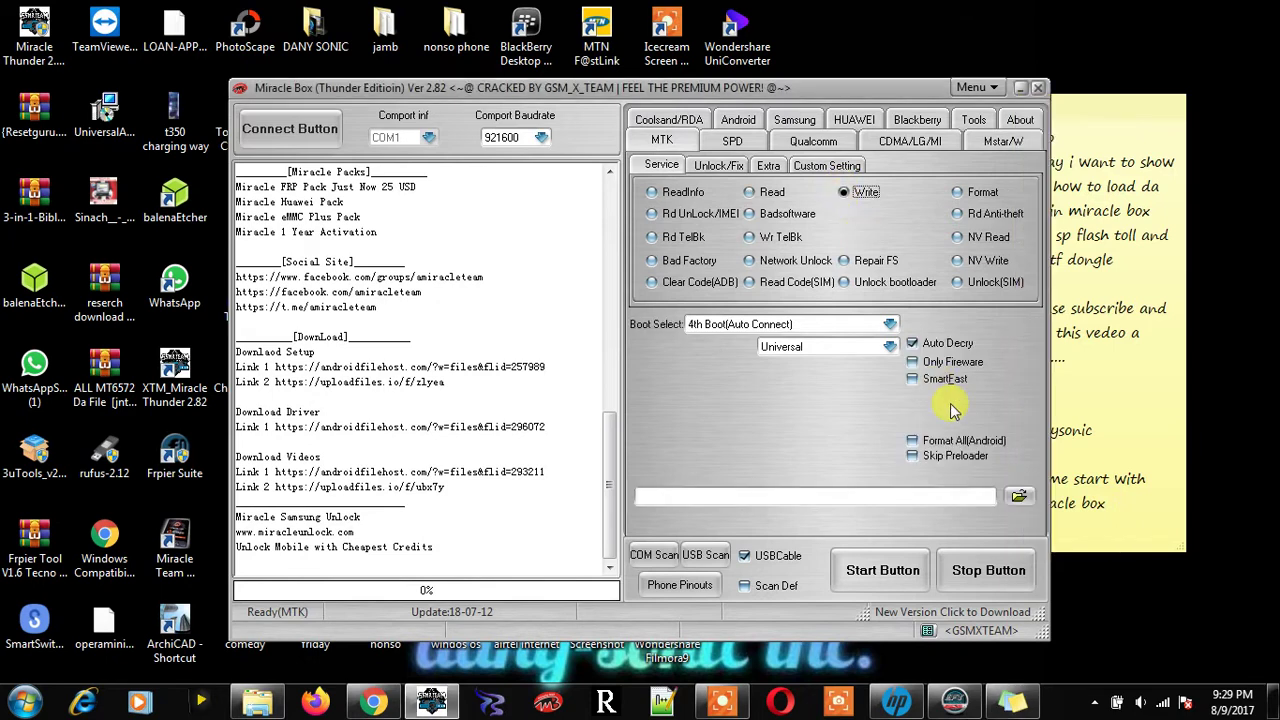
pyautogui.click(1018, 497)
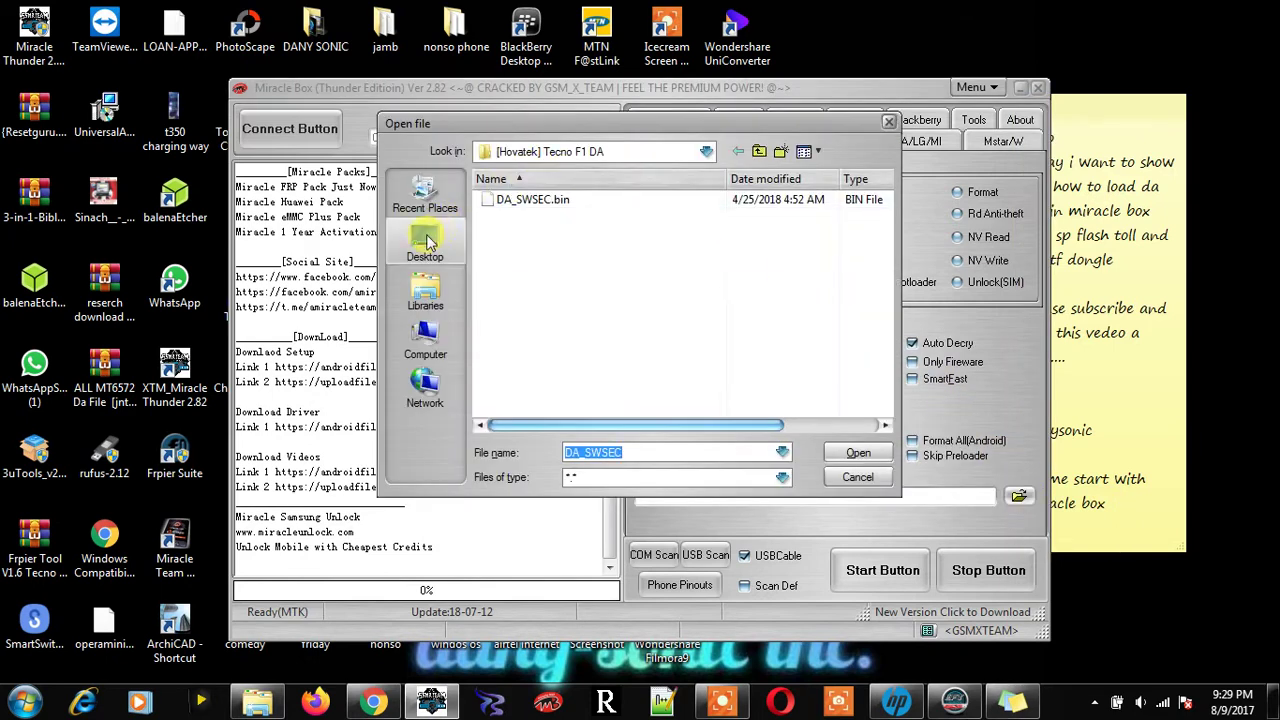
pyautogui.click(757, 153)
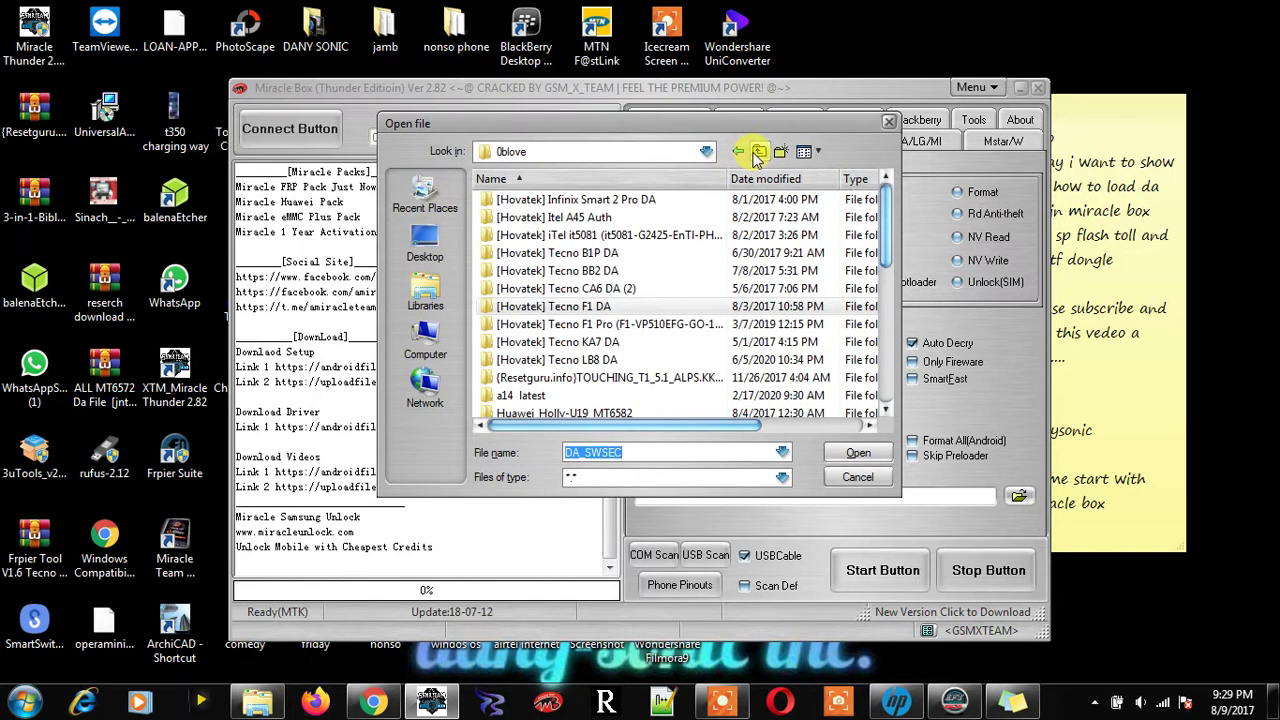
pyautogui.click(757, 153)
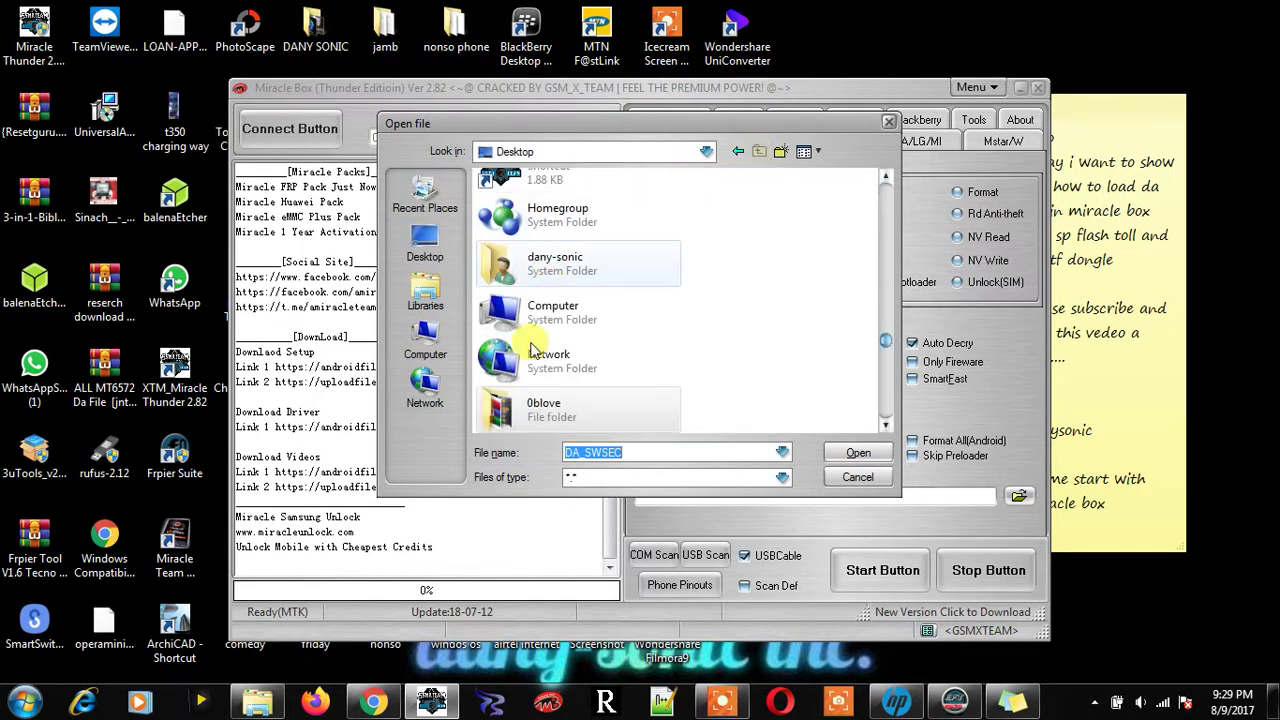
pyautogui.doubleClick(545, 406)
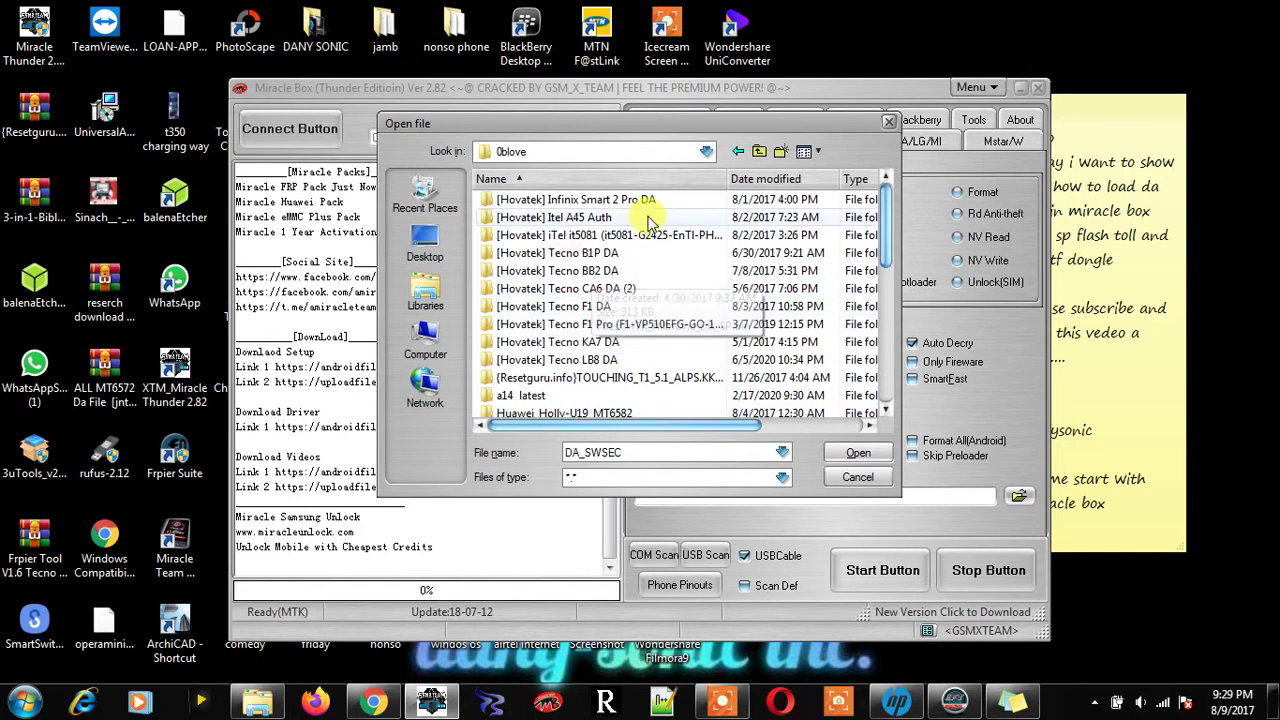
pyautogui.click(888, 121)
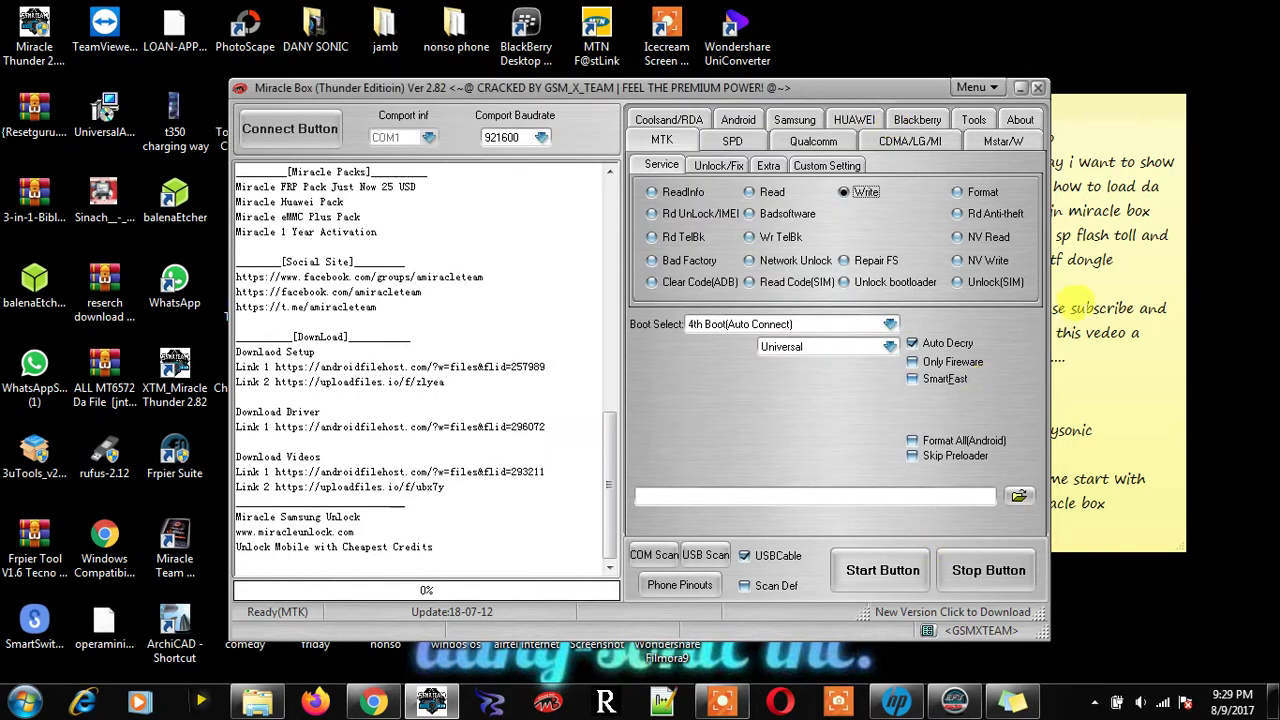
# Add the line "this is all for miracle box" to the end of the sticky note, followed by a new line
pyautogui.click(1118, 500)
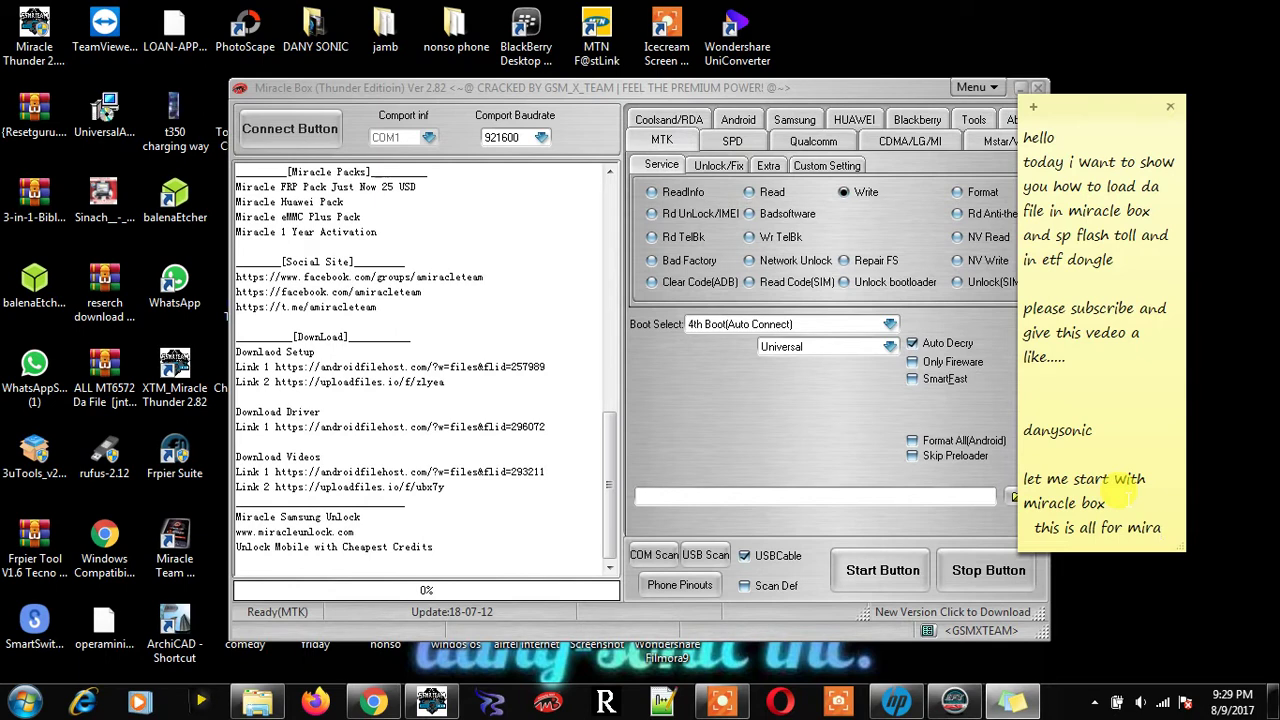
pyautogui.write('bo')
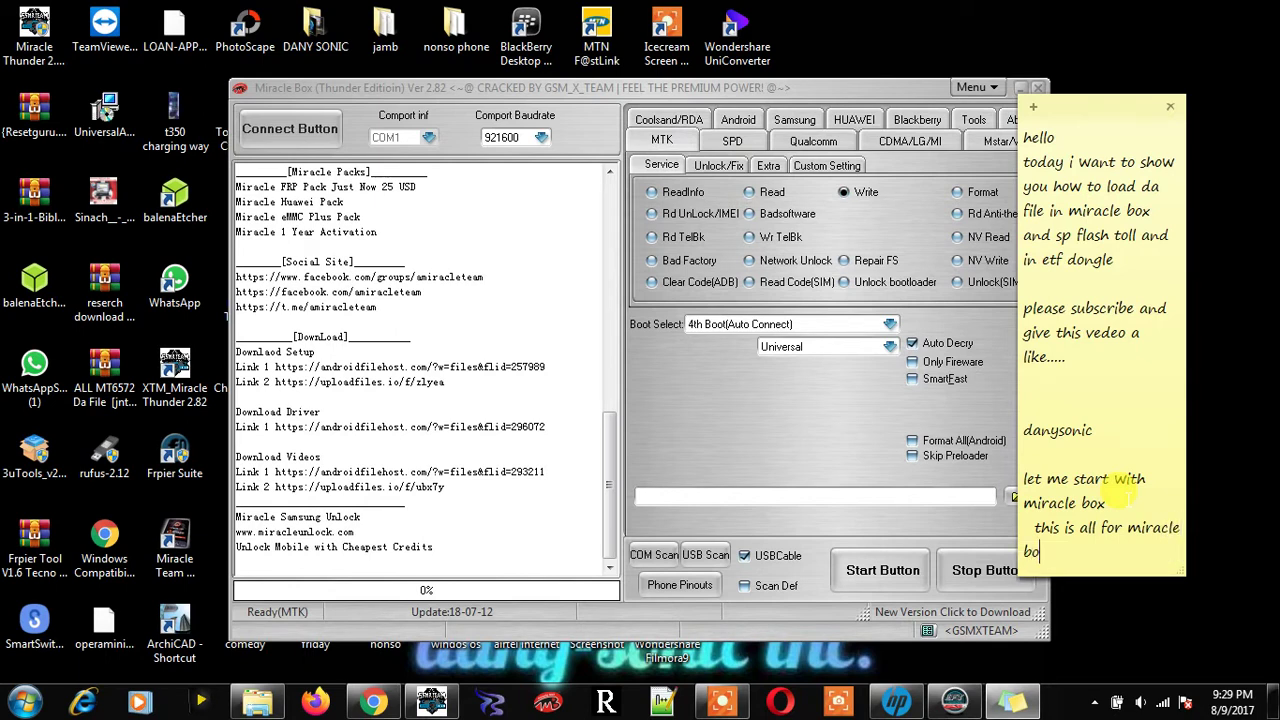
pyautogui.write('x')
pyautogui.press('Return')
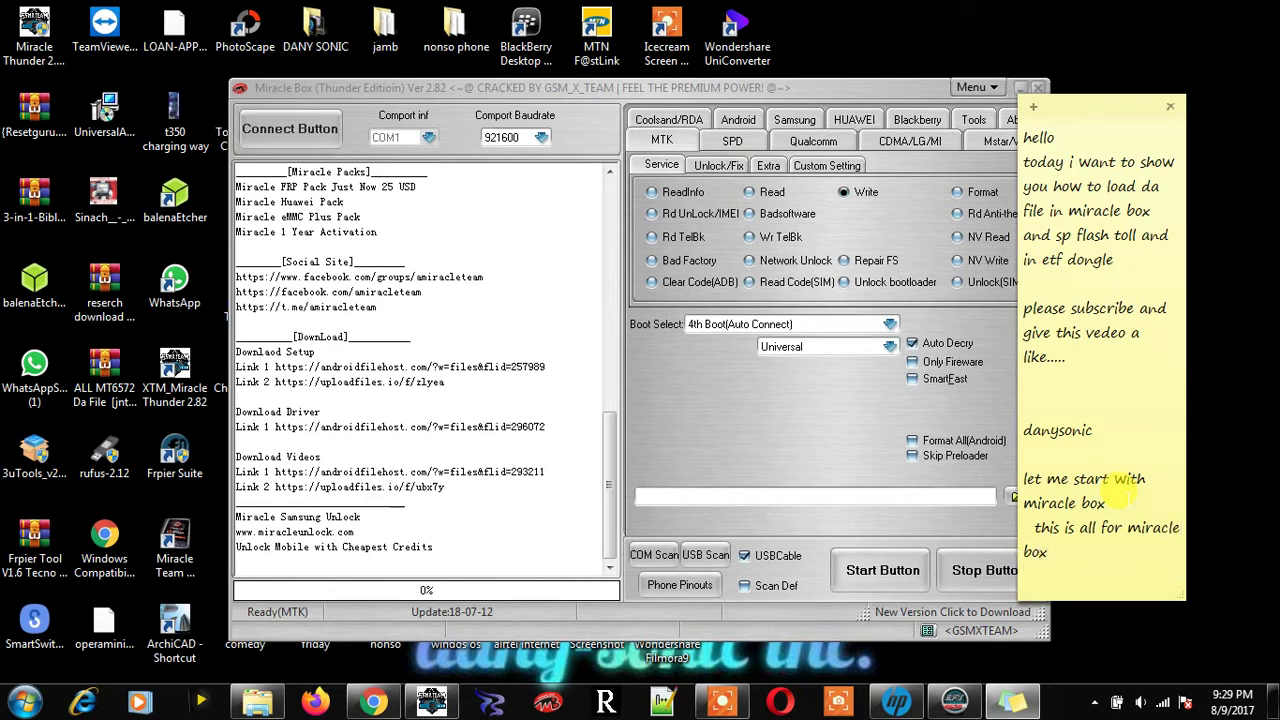
# Close Miracle Box and confirm exiting the program
pyautogui.click(1036, 94)
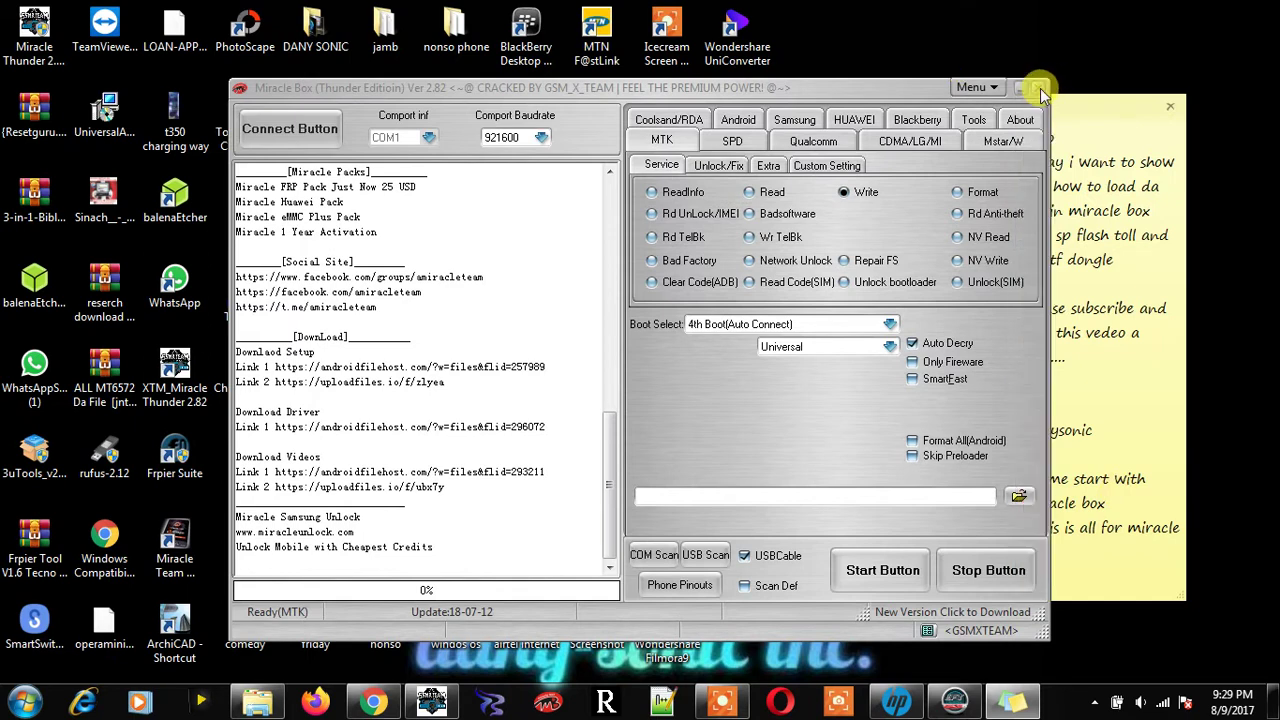
pyautogui.click(1037, 88)
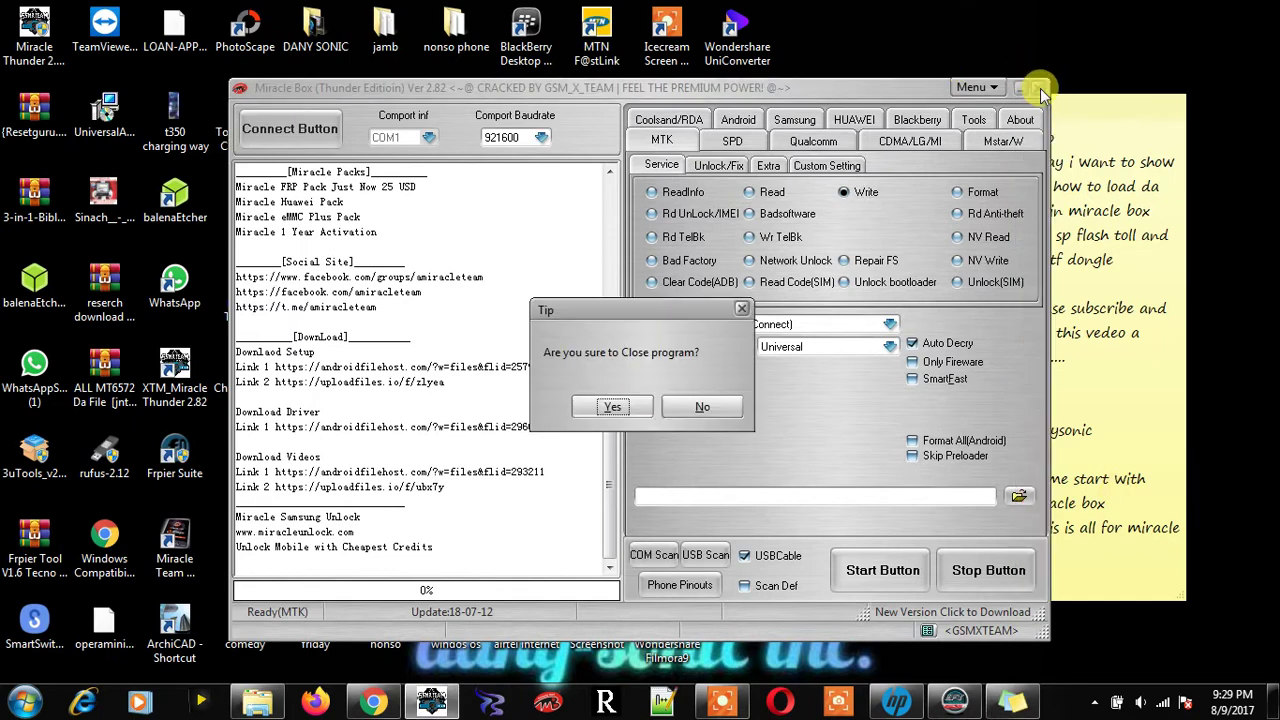
pyautogui.click(617, 406)
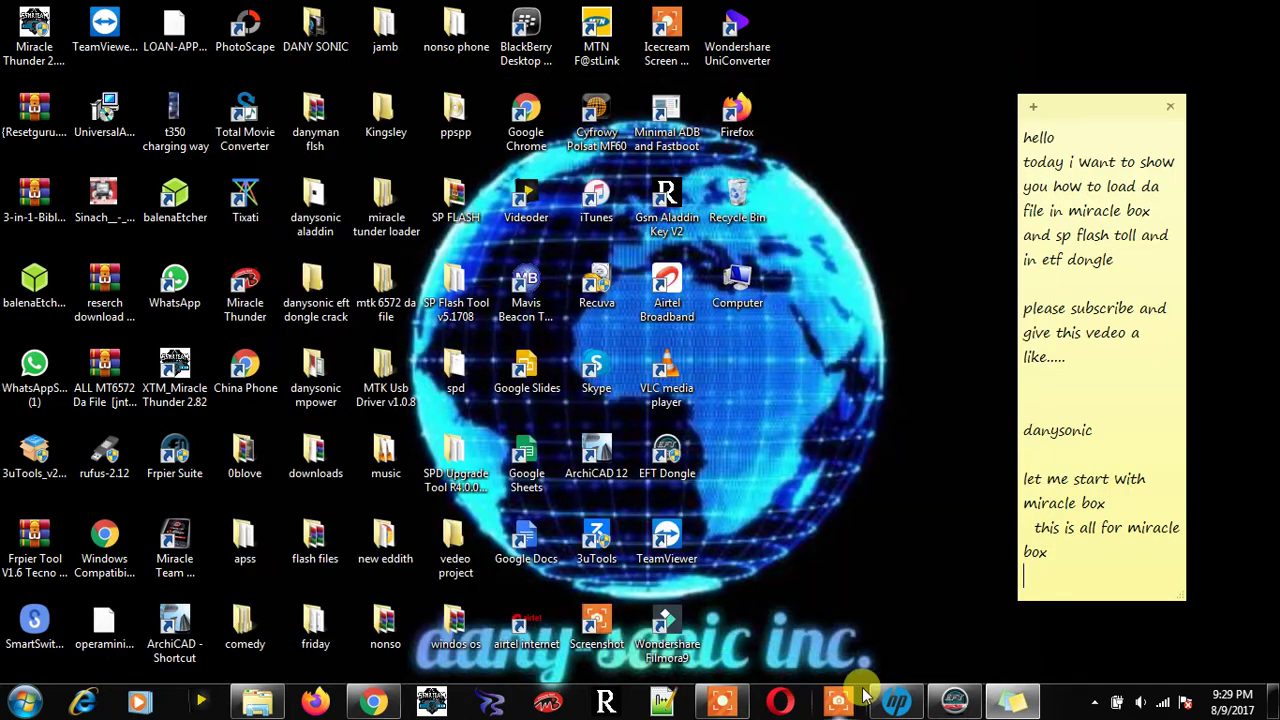
# Switch to EFT Dongle, show the MTK services and enable the use of a custom DA file
pyautogui.click(955, 702)
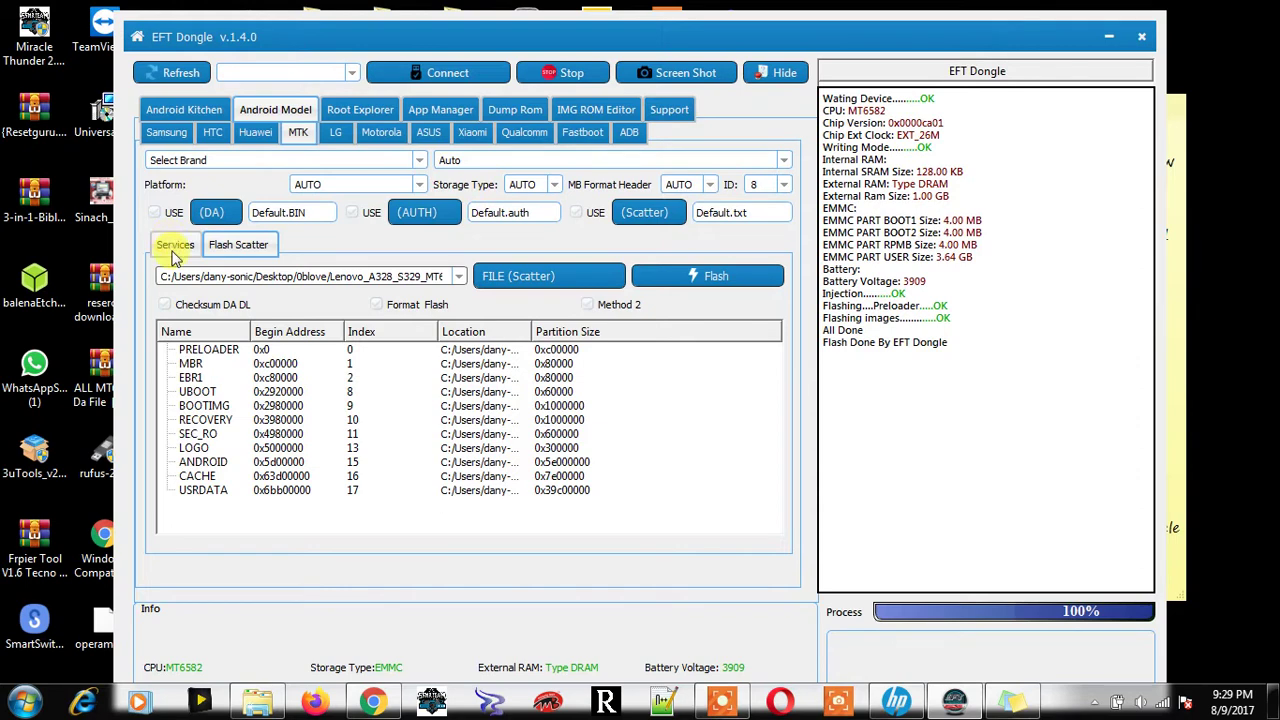
pyautogui.click(174, 248)
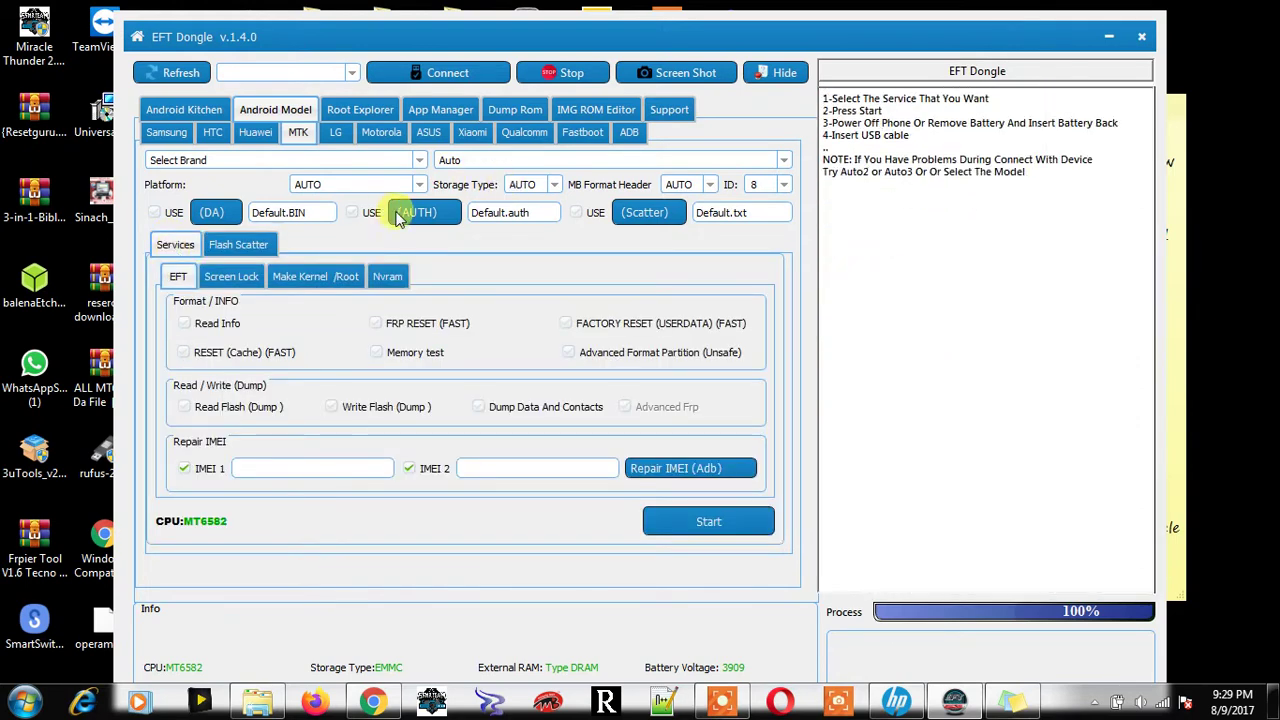
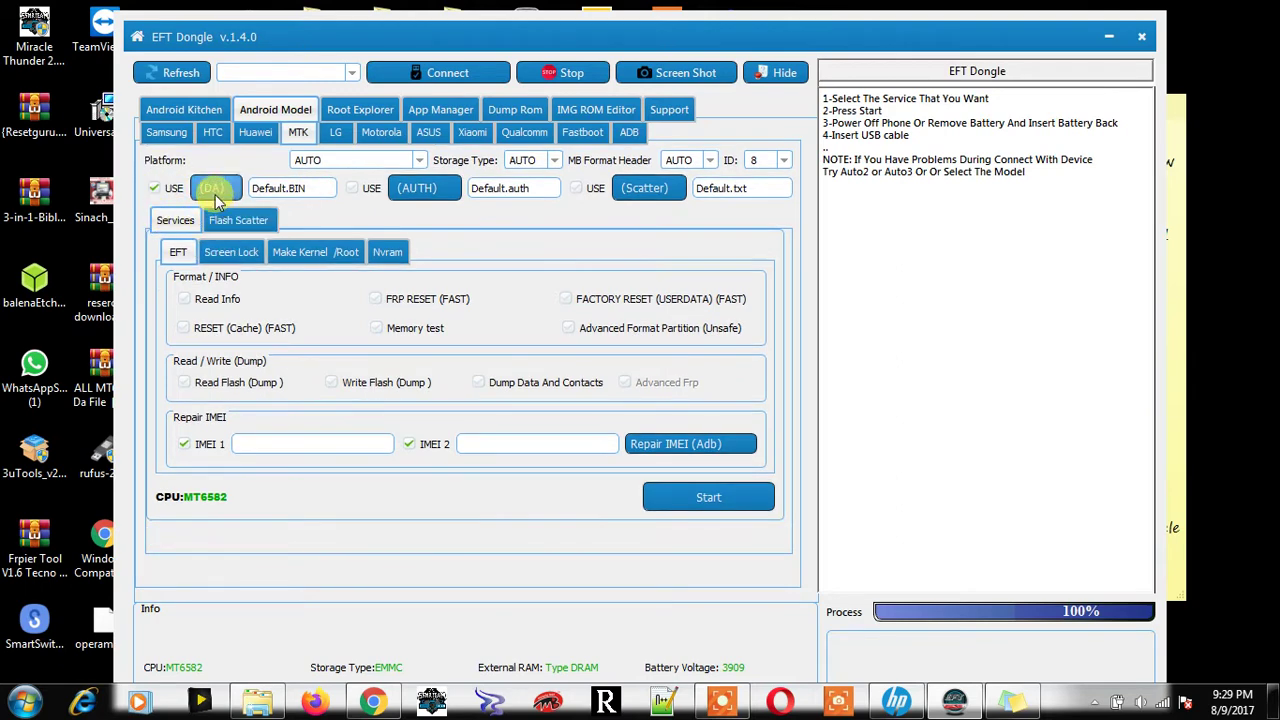
pyautogui.click(213, 192)
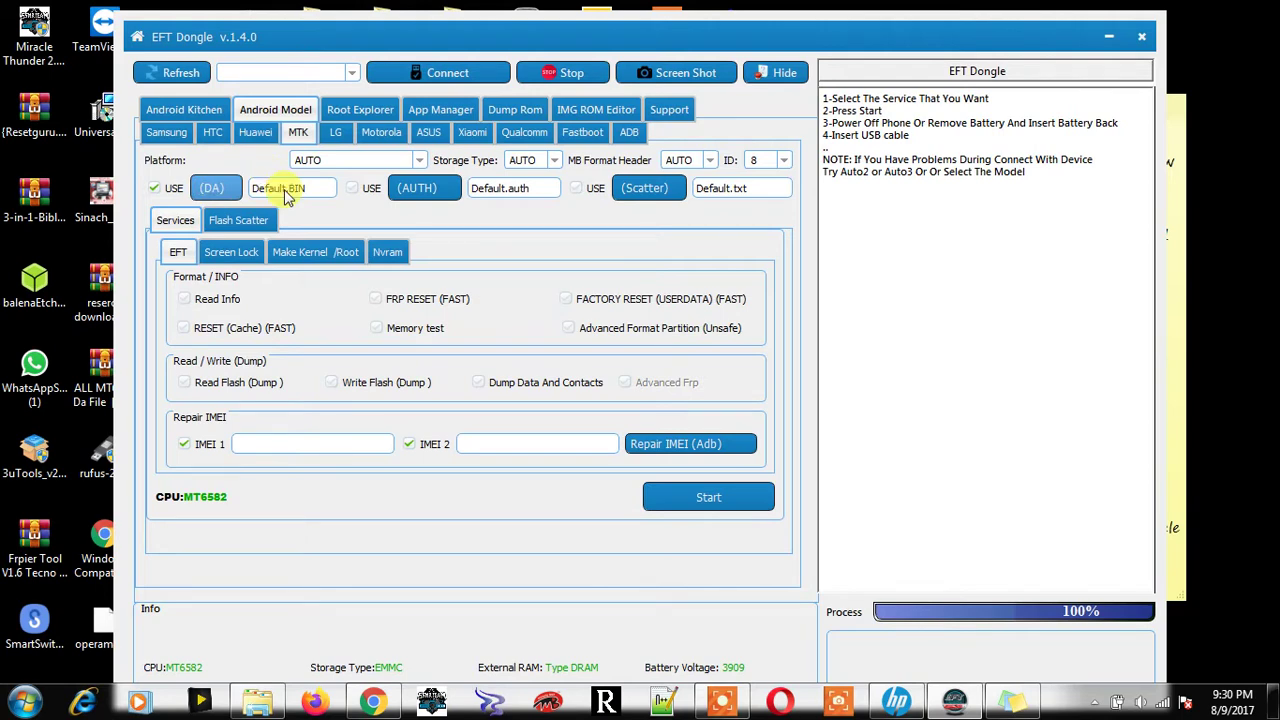
pyautogui.click(206, 189)
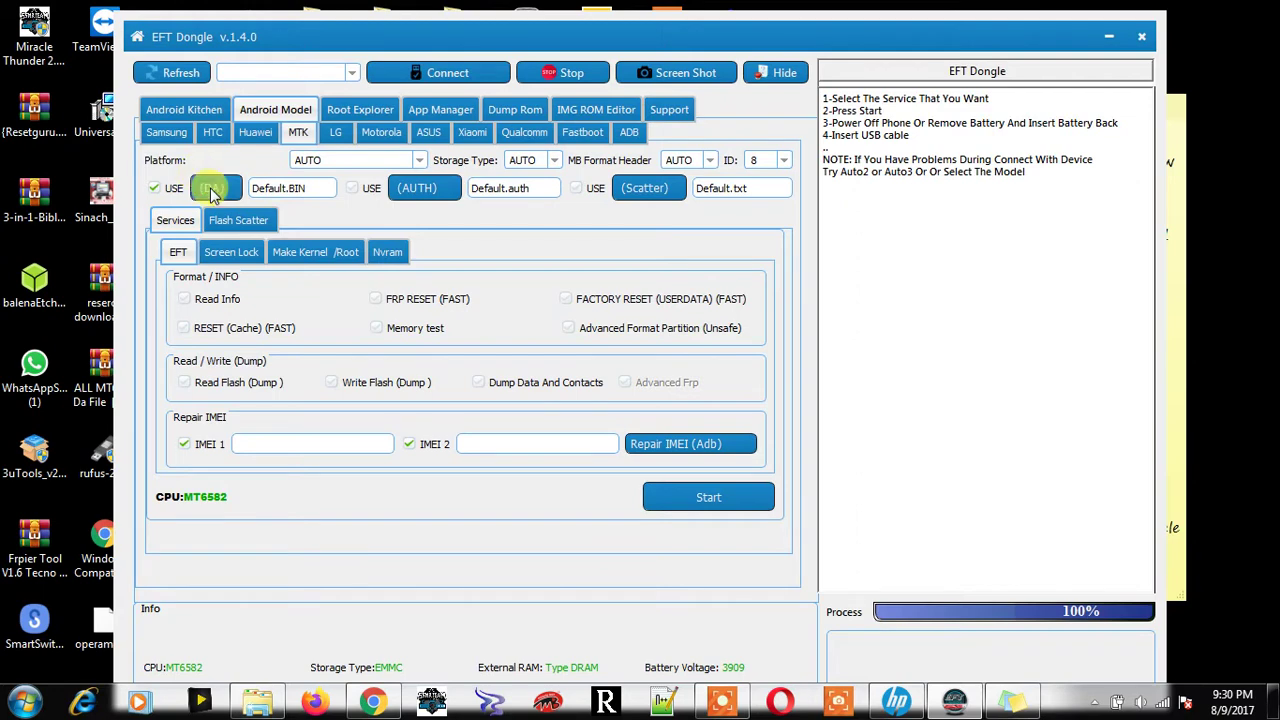
# Load DA_SWSEC.bin from the desktop folder 0blove > [Hovatek] Tecno F1 DA as the EFT Dongle DA file
pyautogui.click(207, 186)
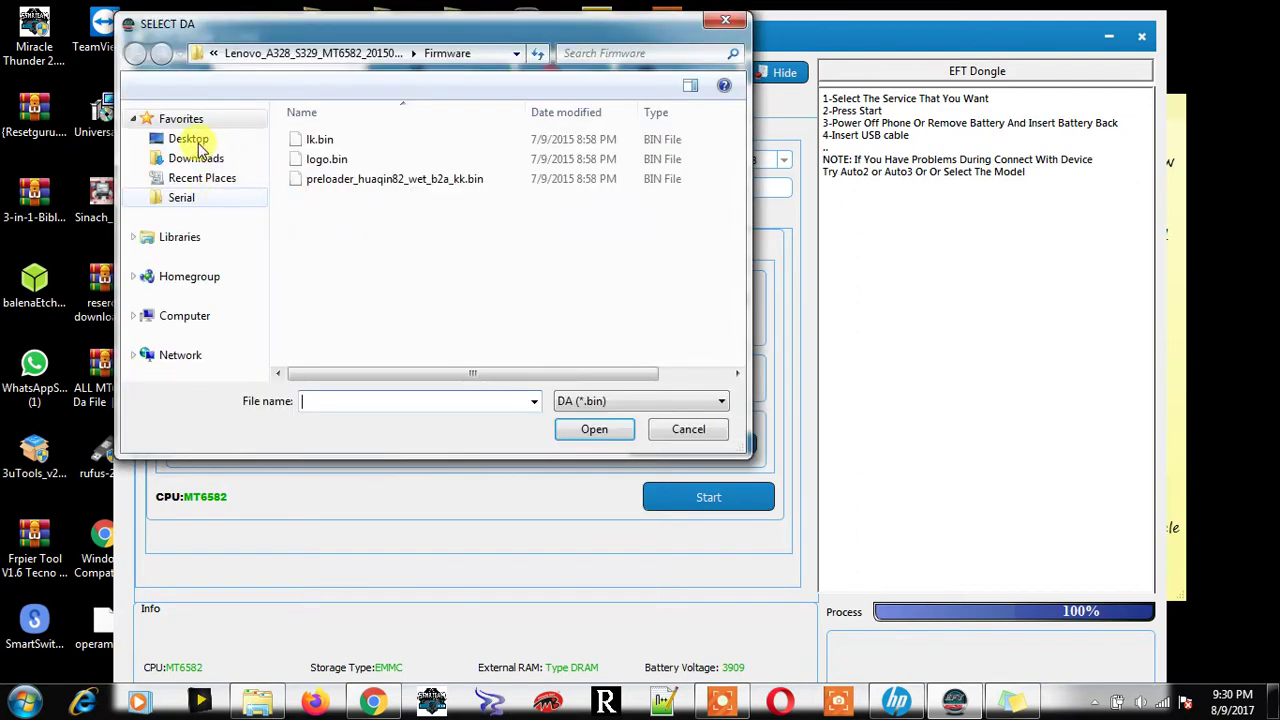
pyautogui.click(196, 141)
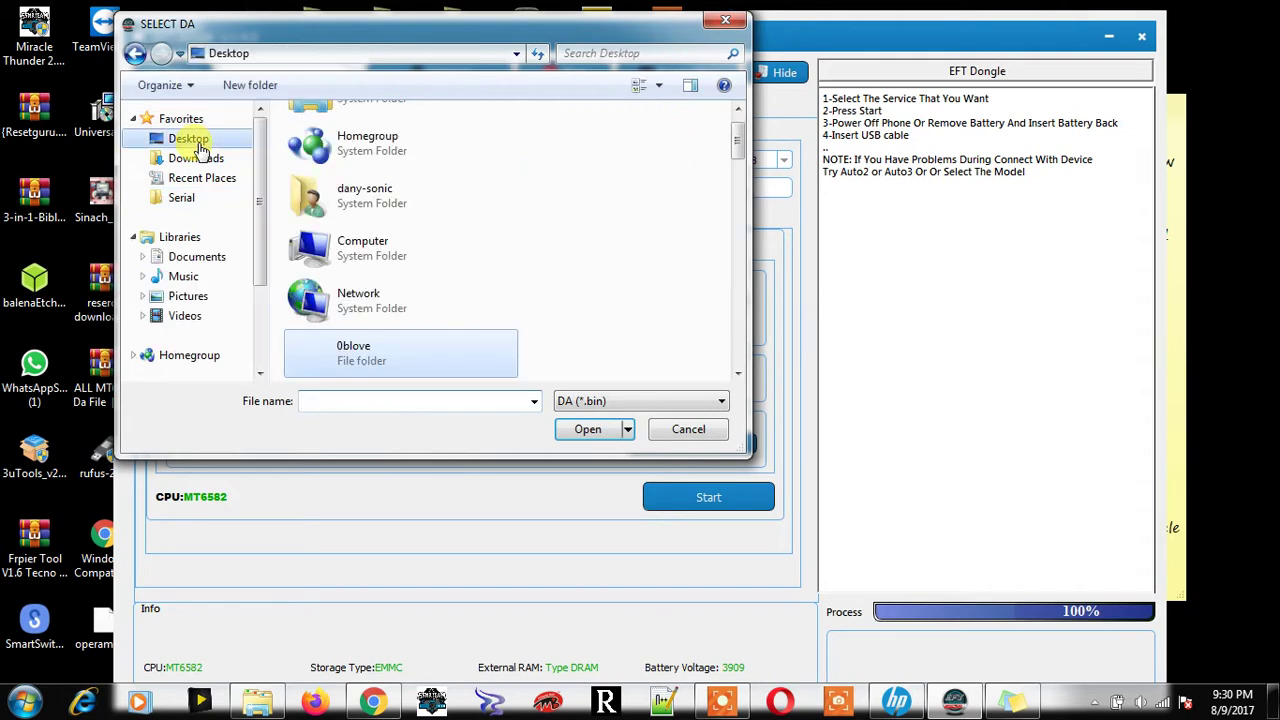
pyautogui.doubleClick(380, 340)
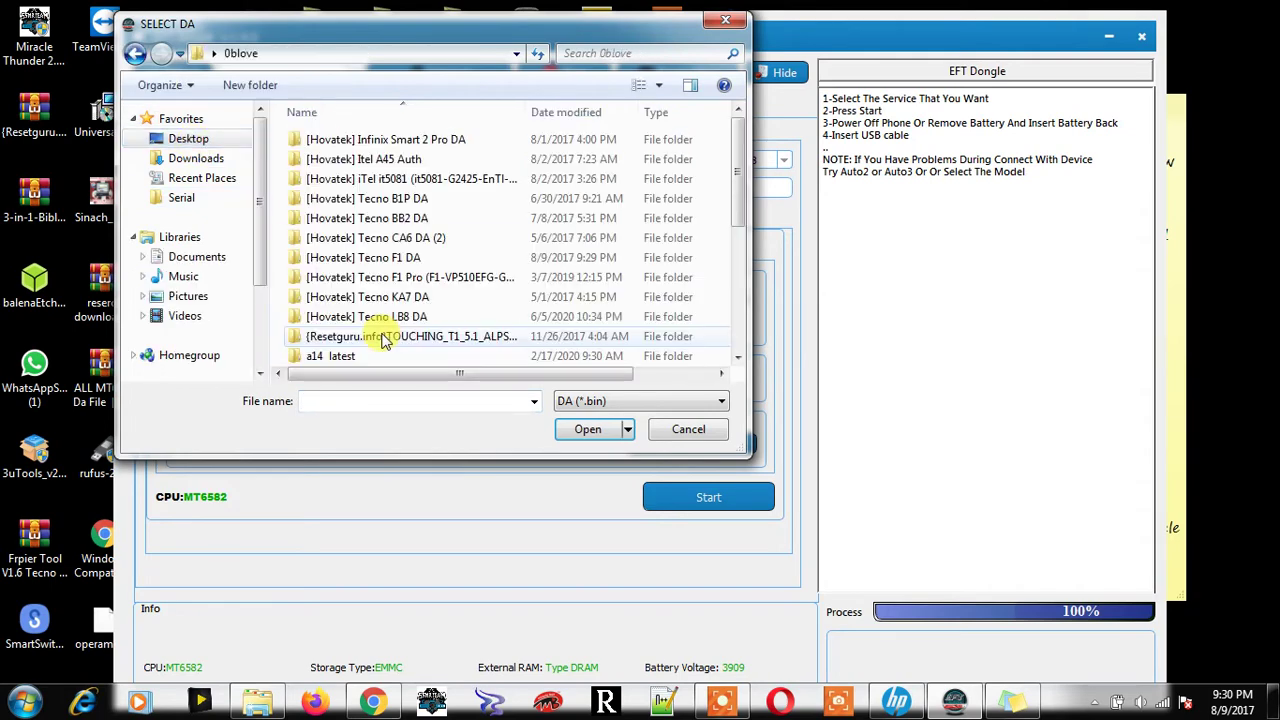
pyautogui.doubleClick(424, 262)
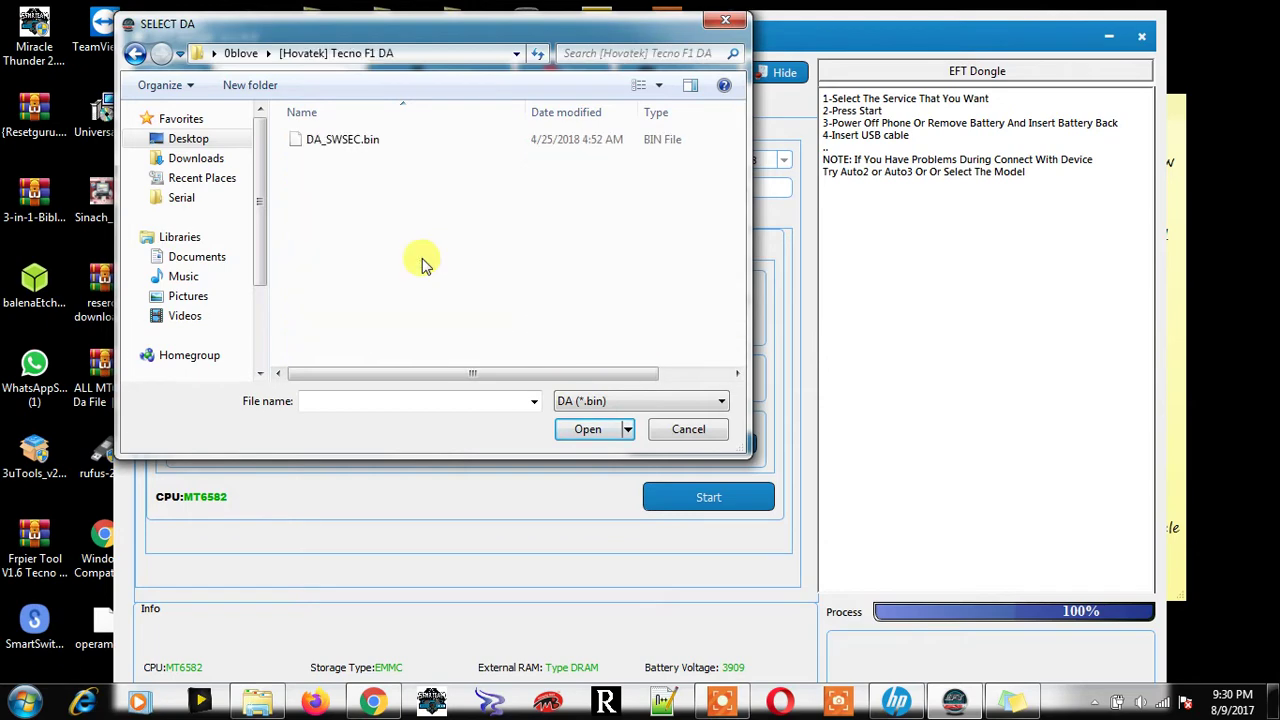
pyautogui.doubleClick(360, 140)
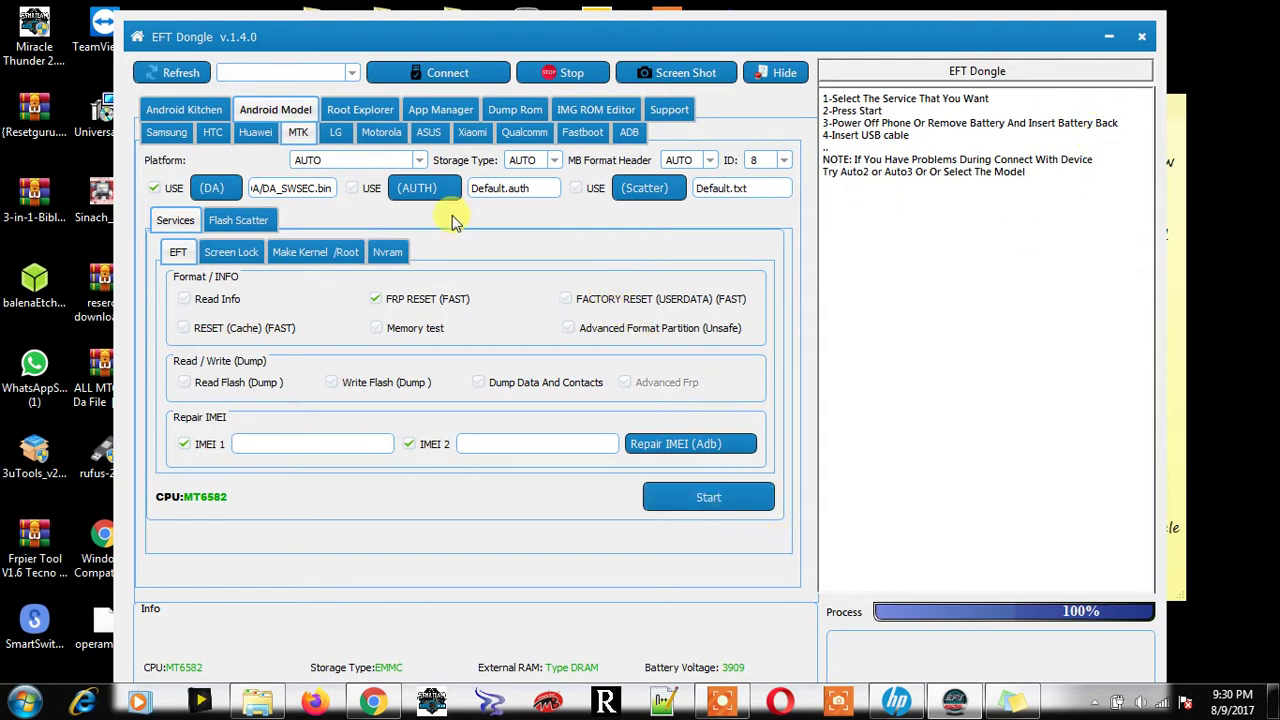
# View the MTK scatter flashing options and minimize EFT Dongle to get back to the sticky note
pyautogui.click(238, 221)
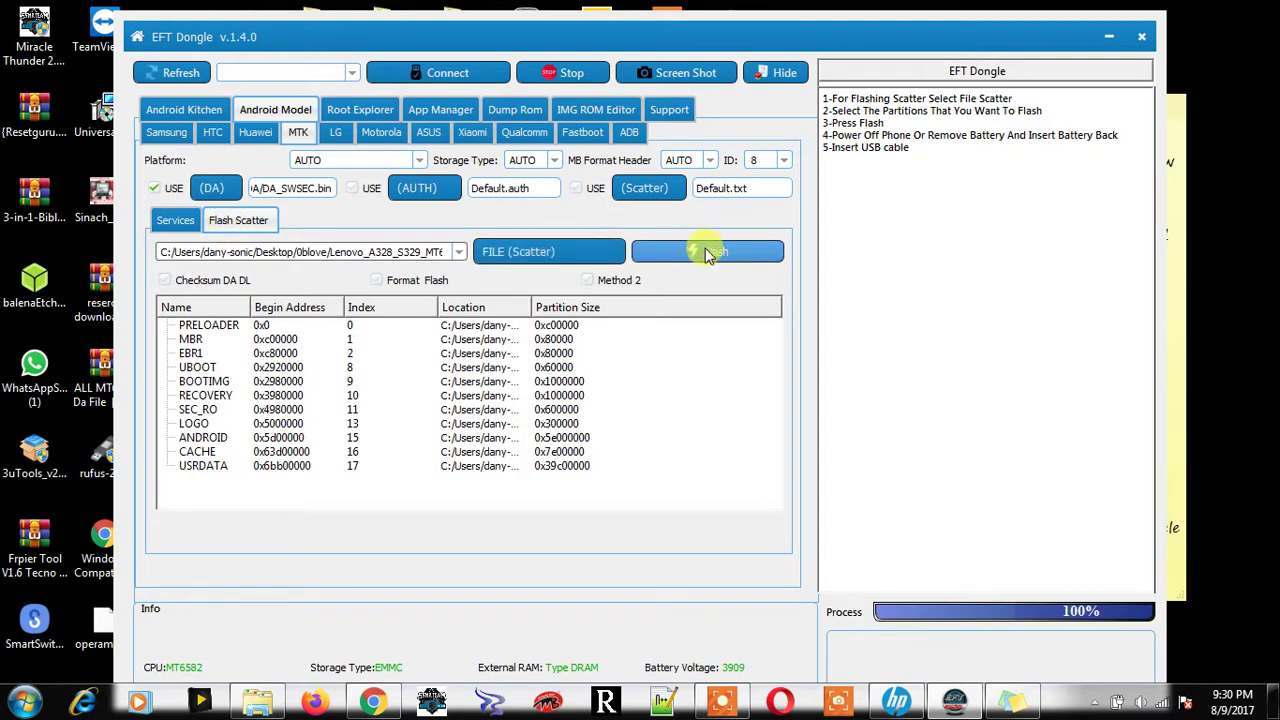
pyautogui.click(1106, 37)
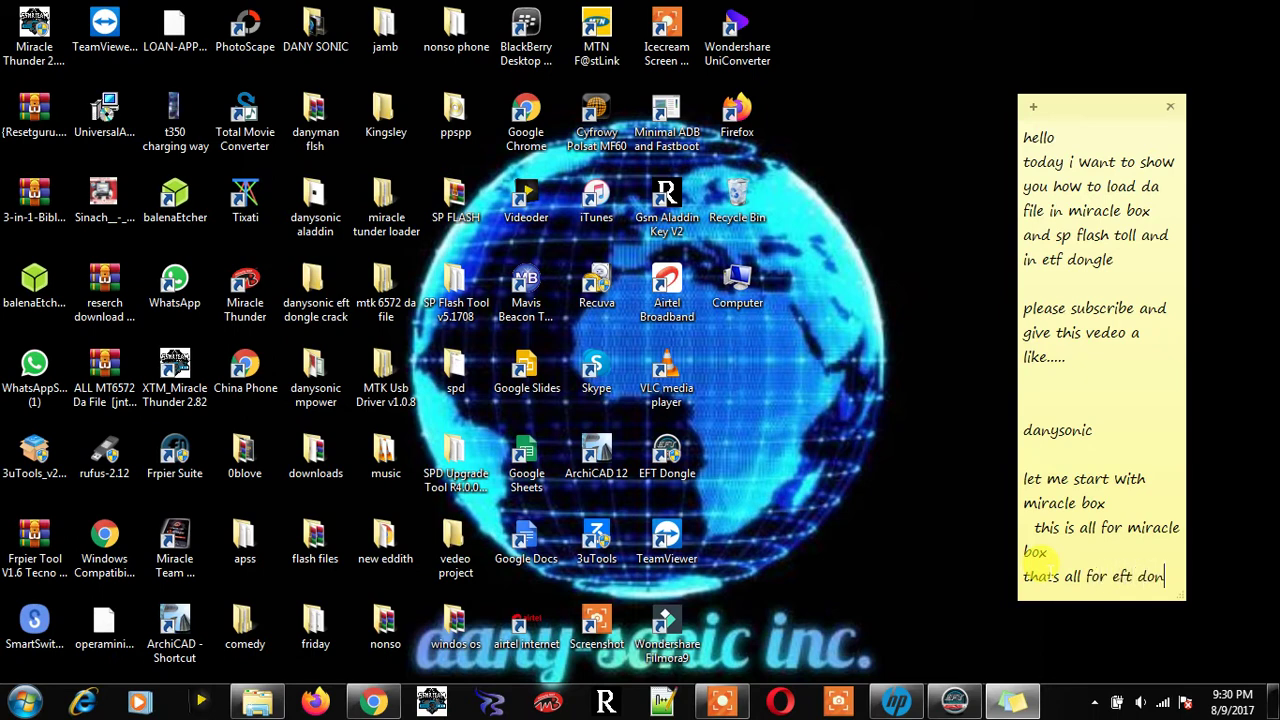
# Finish the sticky note line "thats all for eft dongle" and add the line "now sp flash tool"
pyautogui.write('e')
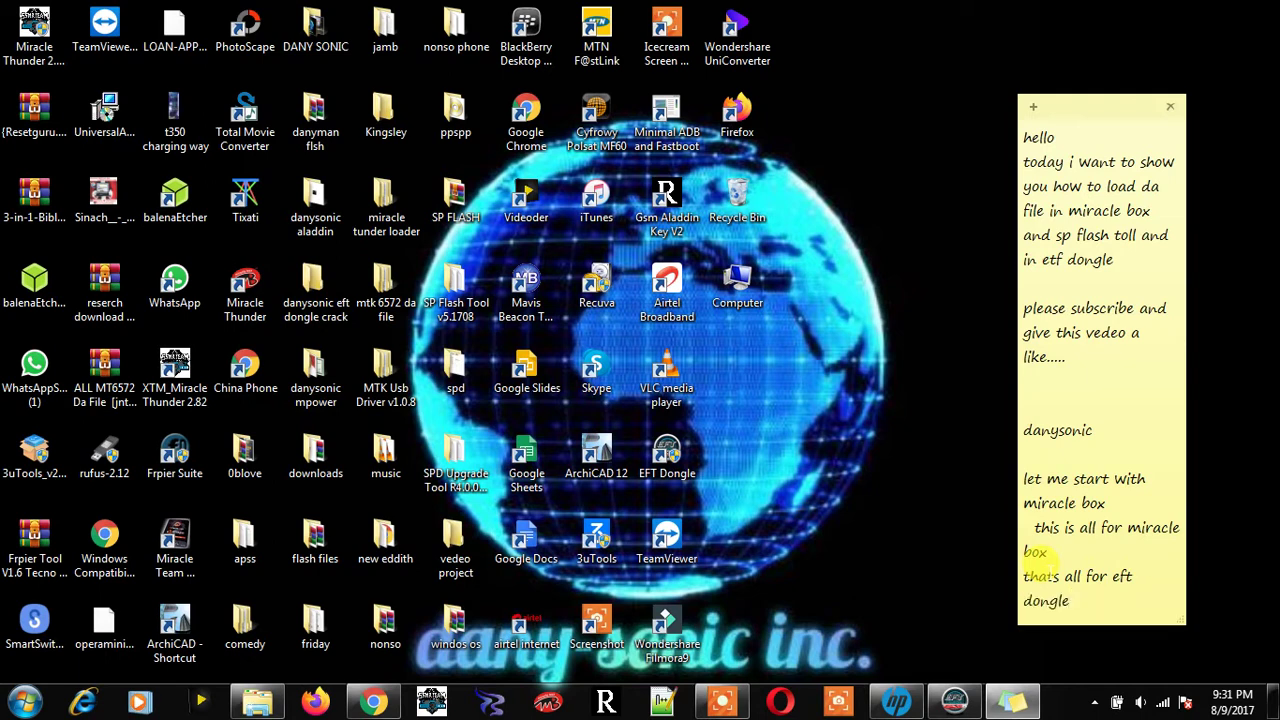
pyautogui.press('Return')
pyautogui.press('Return')
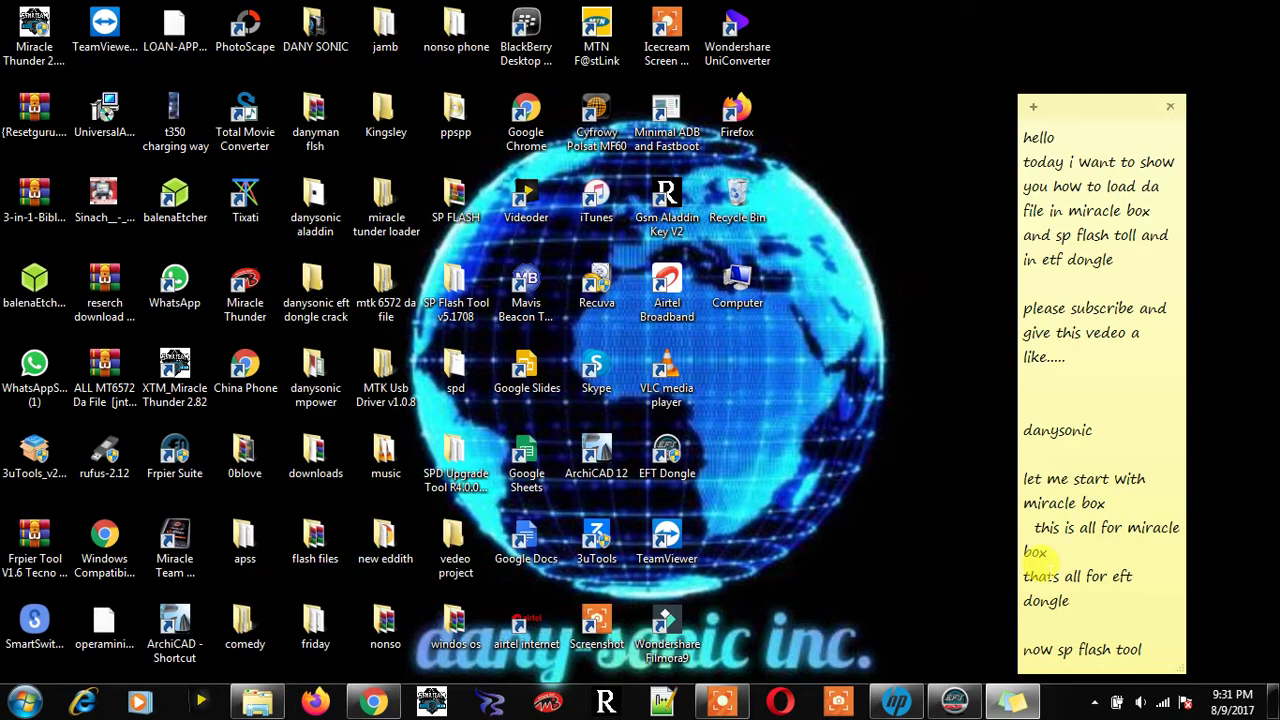
pyautogui.press('Return')
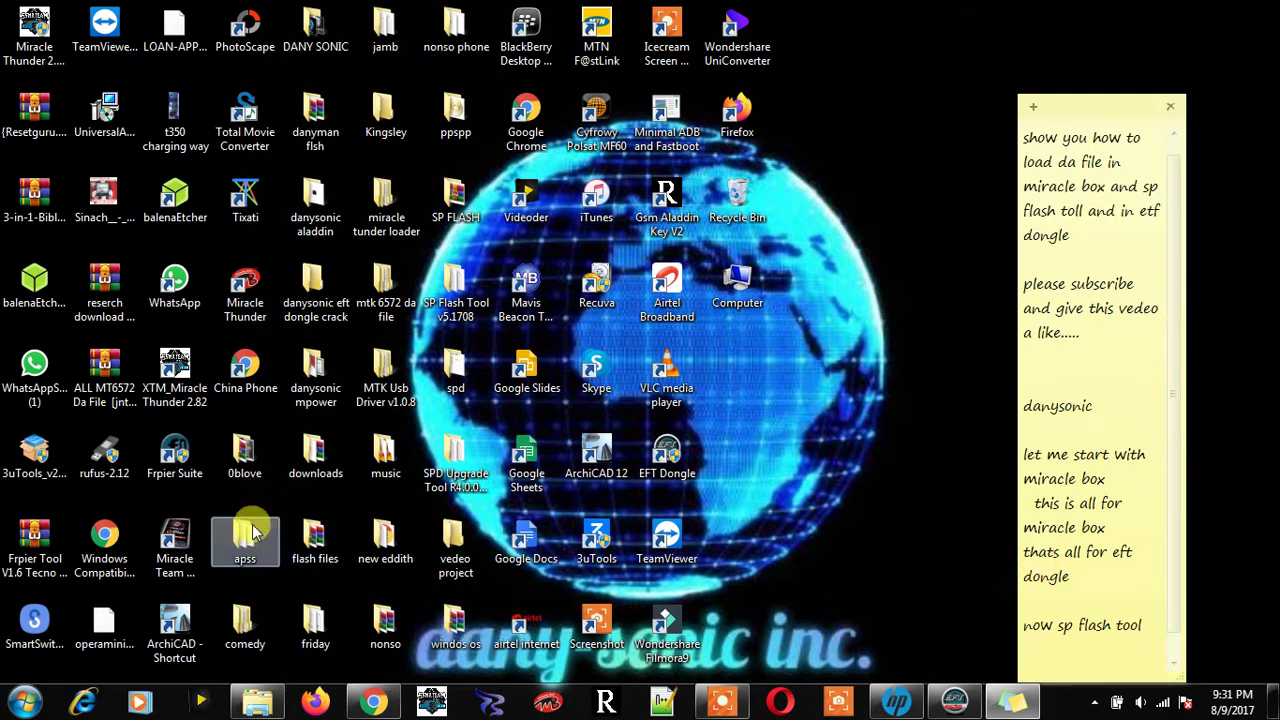
# Open the archive SP_Flash_Tool_v5.2020_Win from the Downloads folder in WinRAR and dismiss the license reminder
pyautogui.click(246, 448)
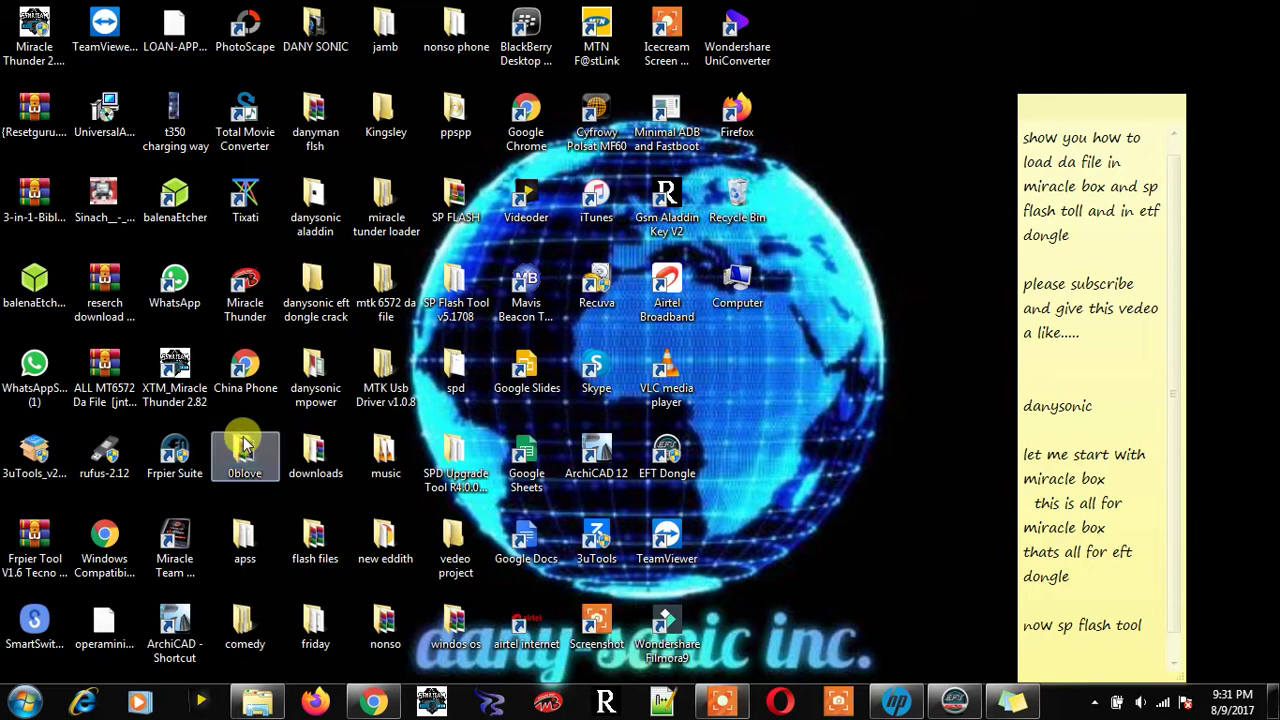
pyautogui.doubleClick(243, 441)
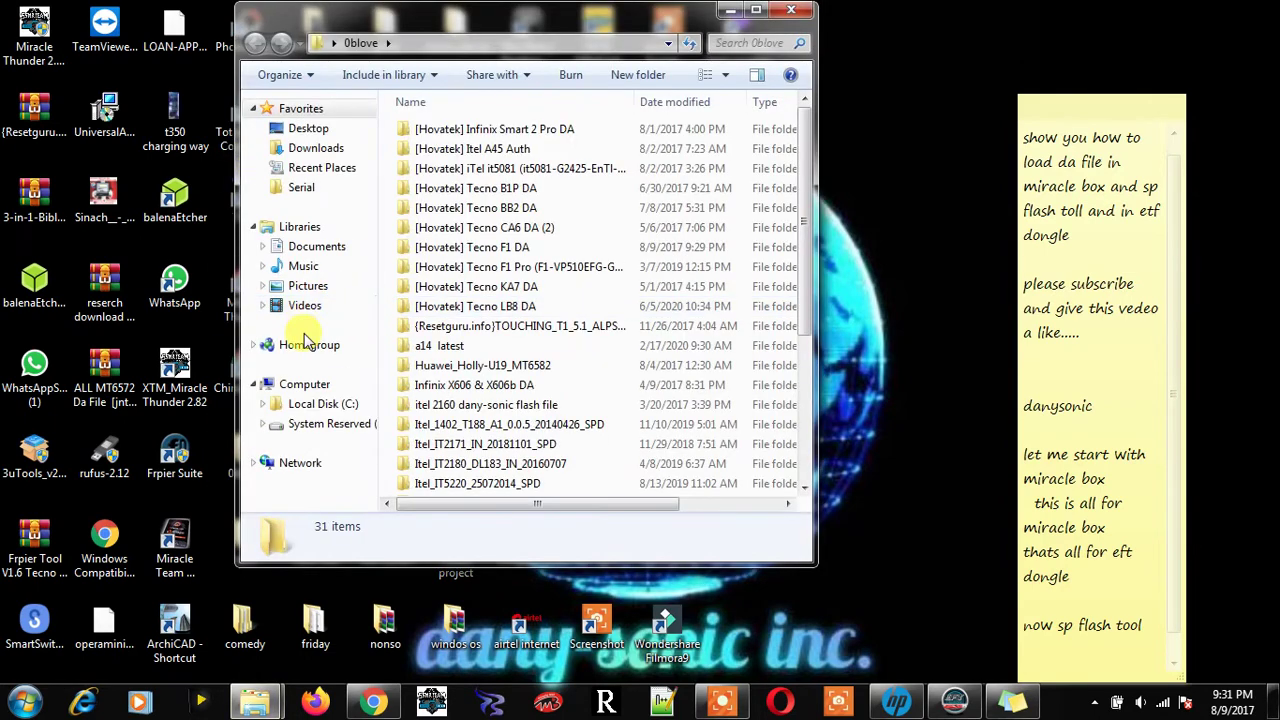
pyautogui.click(310, 148)
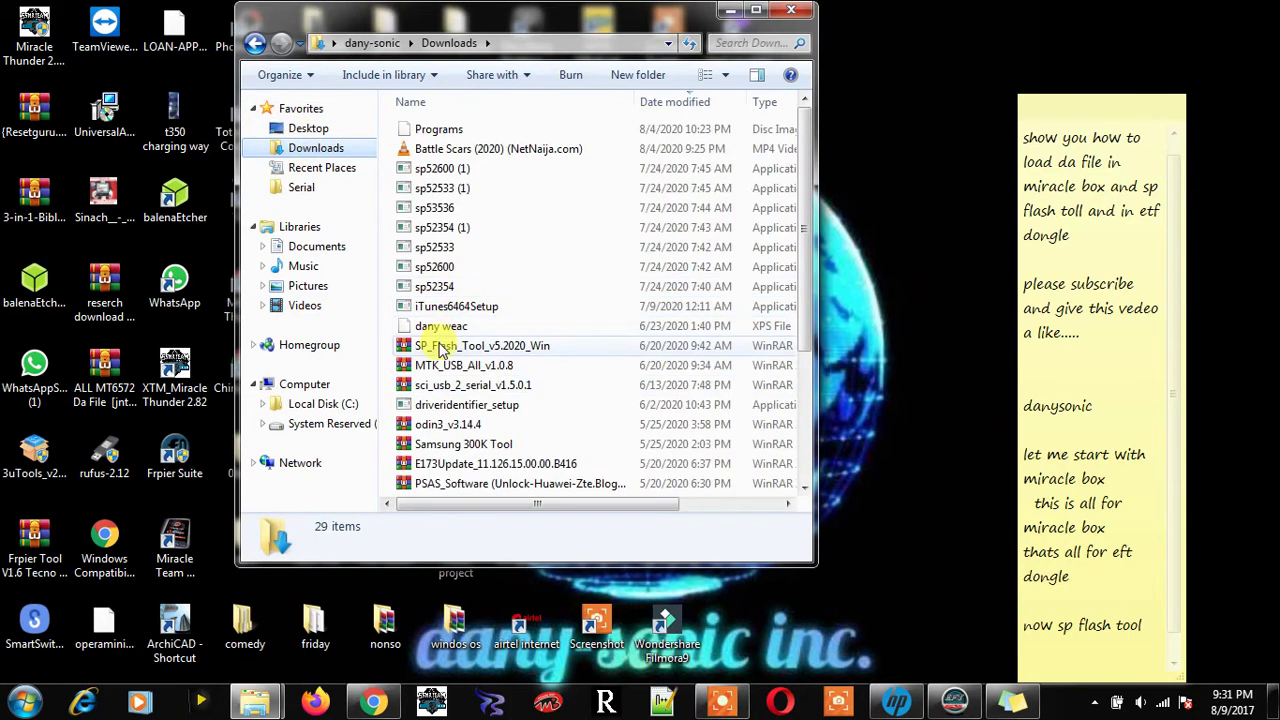
pyautogui.click(438, 347)
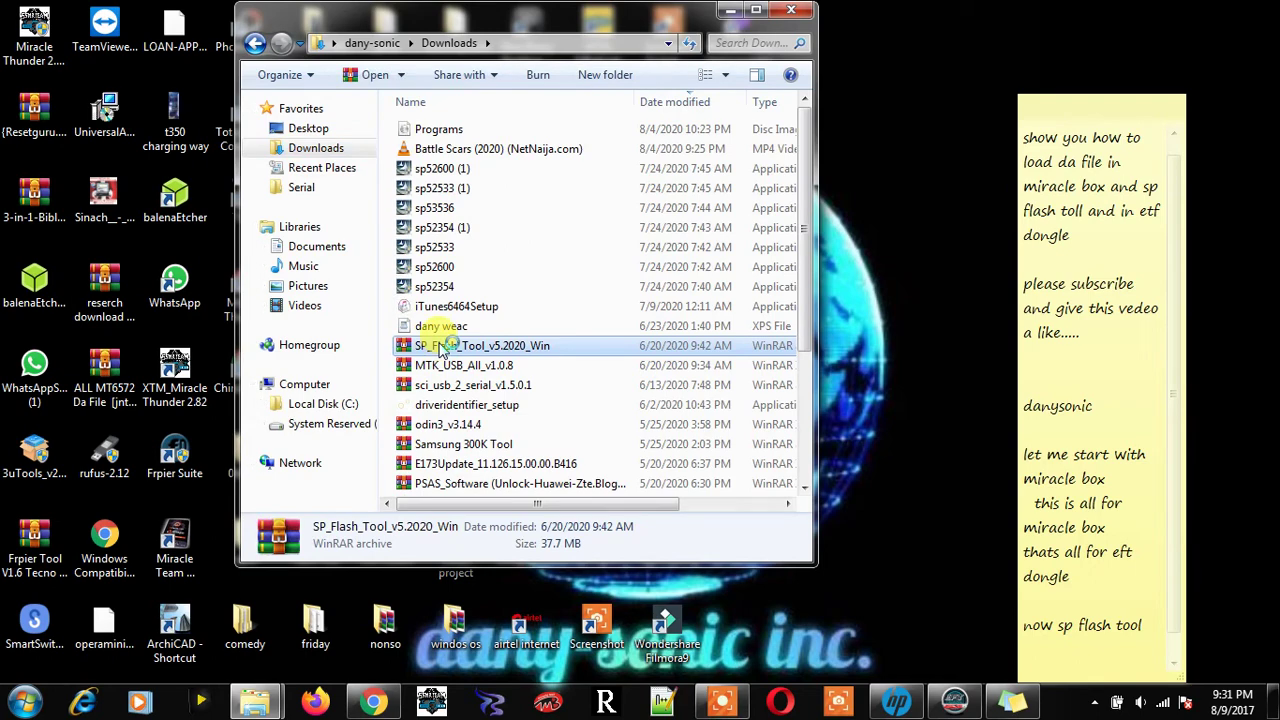
pyautogui.doubleClick(443, 345)
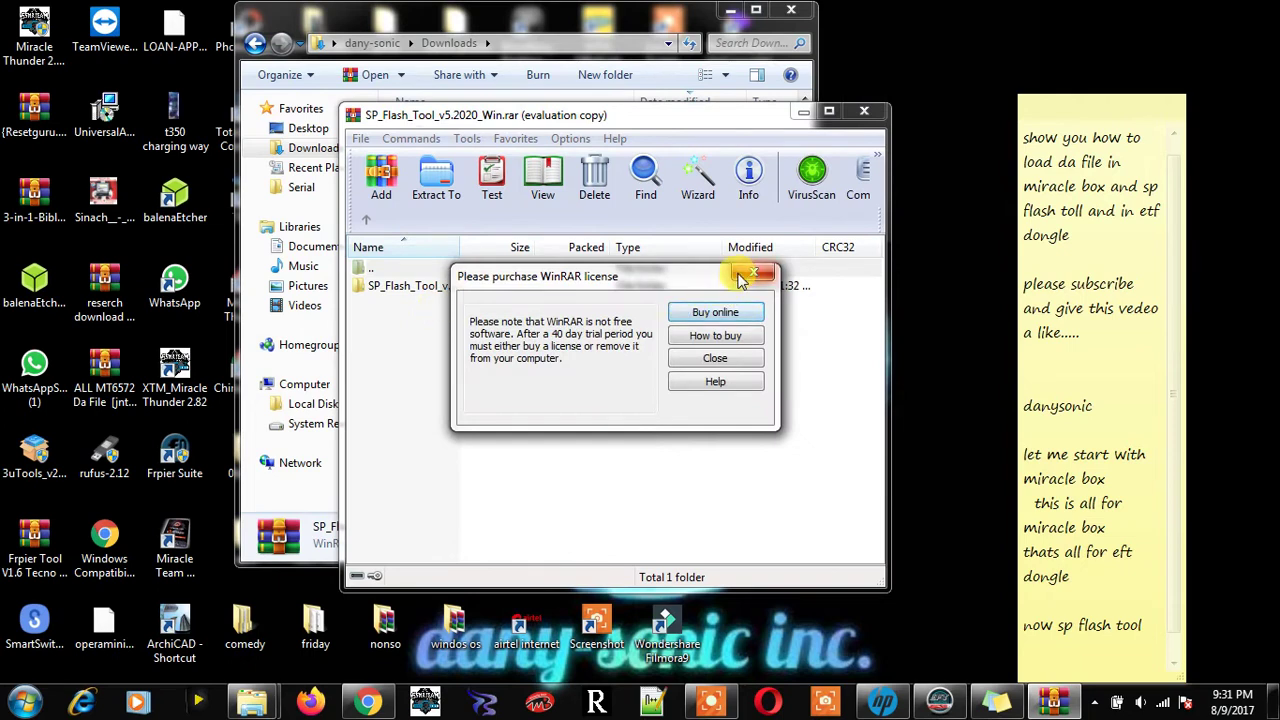
pyautogui.click(740, 278)
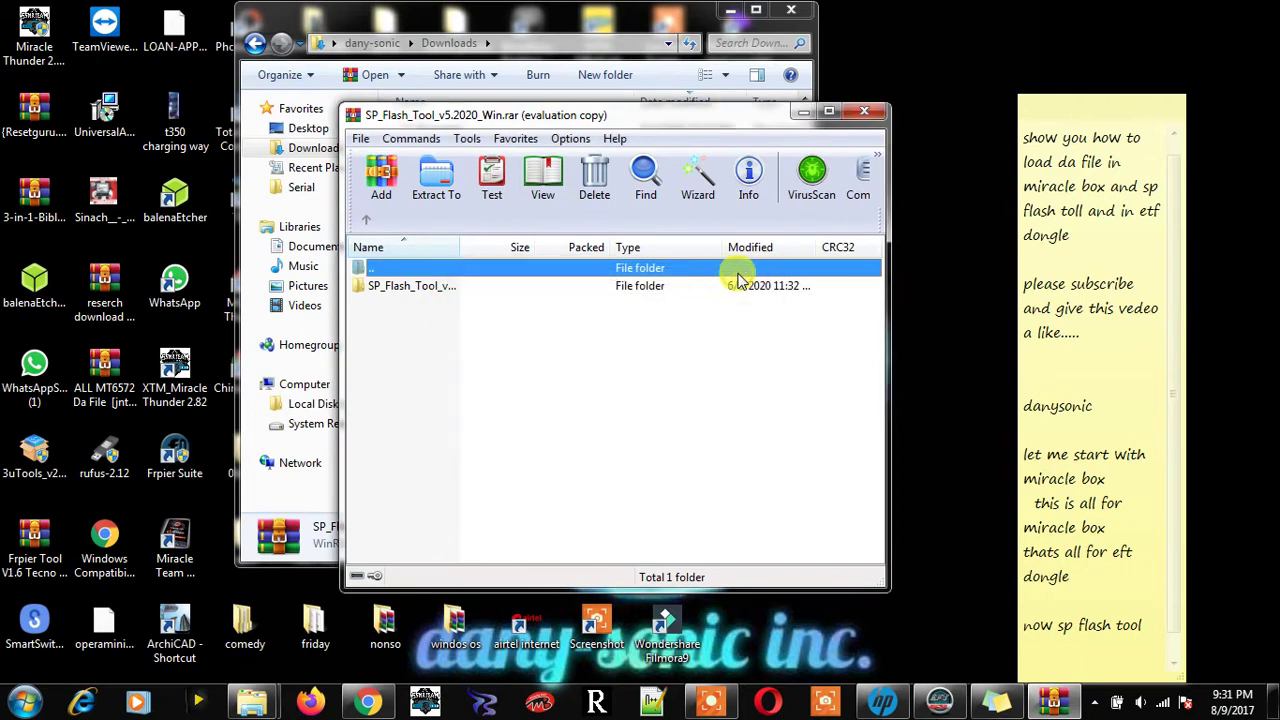
# Open the SP Flash Tool folder inside the archive and launch flash_tool.exe
pyautogui.doubleClick(680, 288)
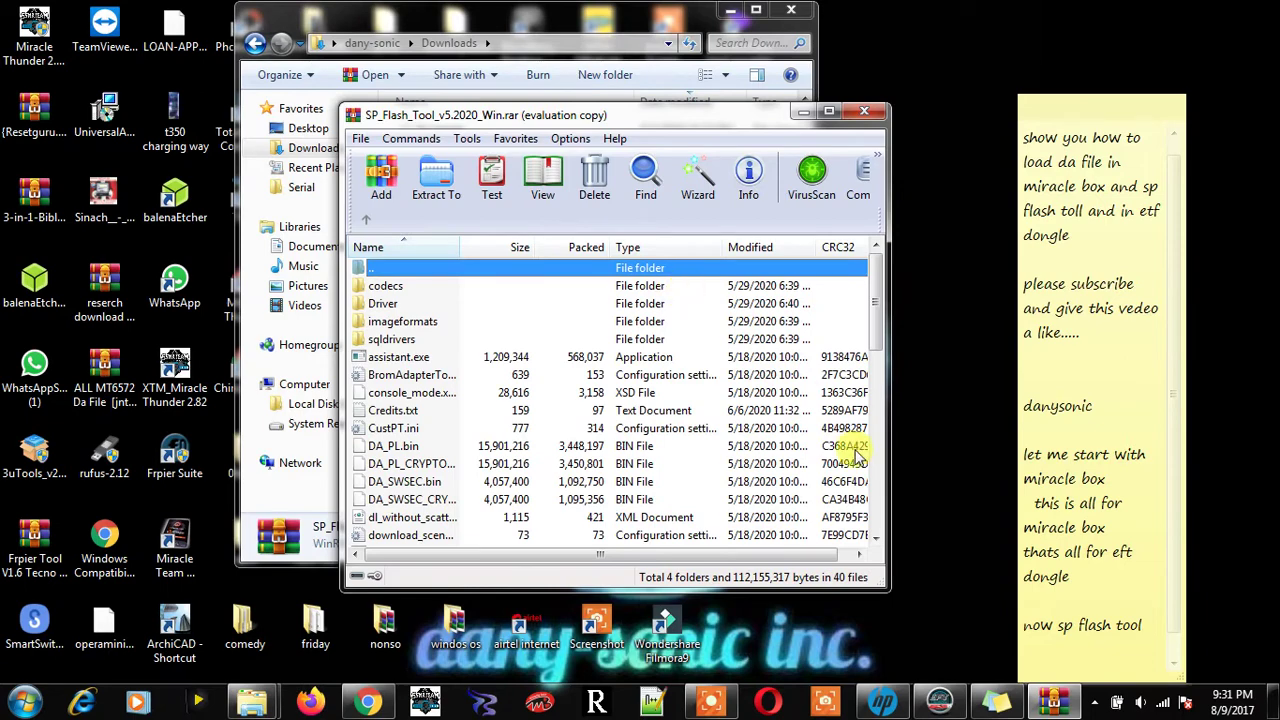
pyautogui.scroll(-2, 875, 540)
pyautogui.scroll(-2, 875, 540)
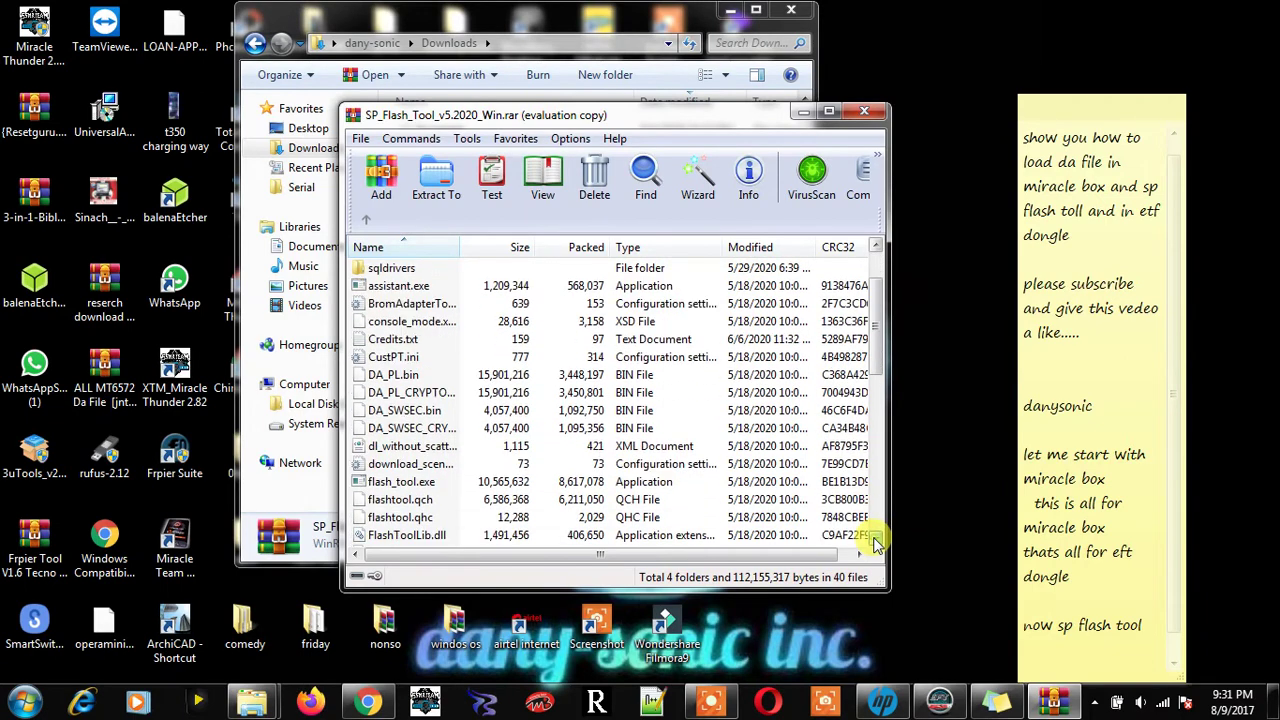
pyautogui.doubleClick(437, 447)
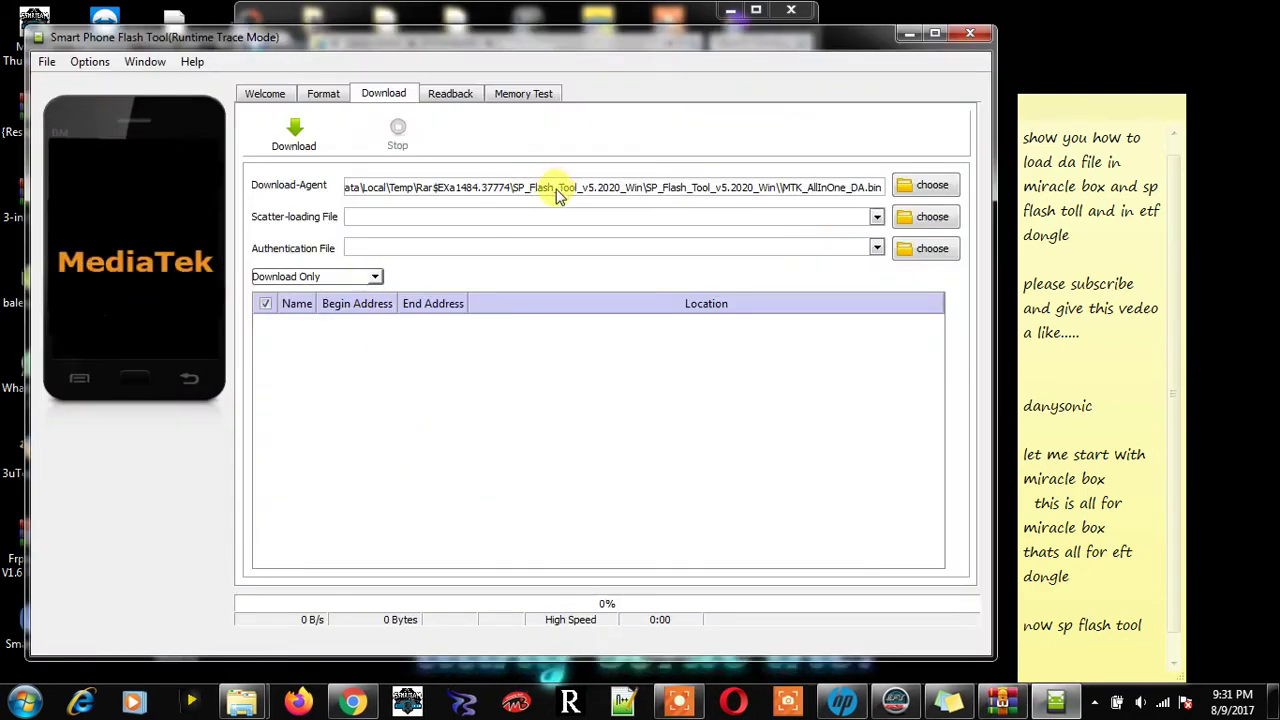
# Try to load DA_SWSEC.bin from the desktop folder 0blove > [Hovatek] Tecno F1 DA as the download agent
pyautogui.click(928, 187)
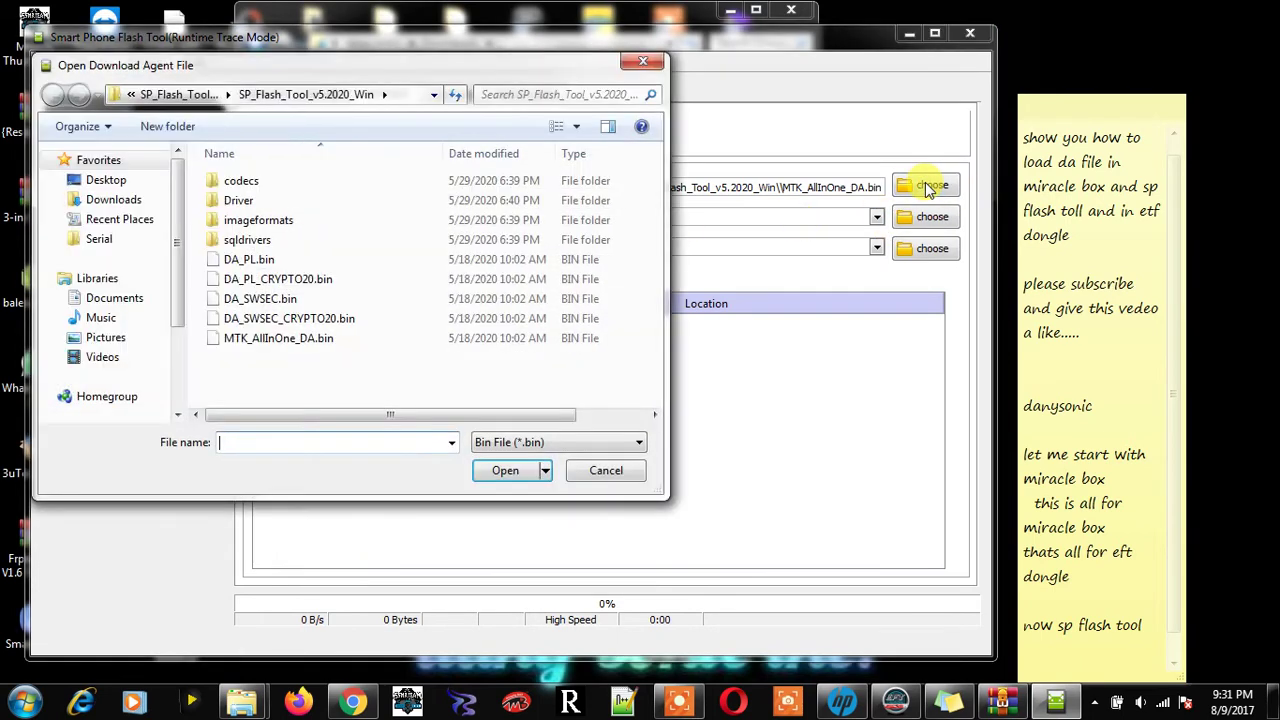
pyautogui.click(106, 179)
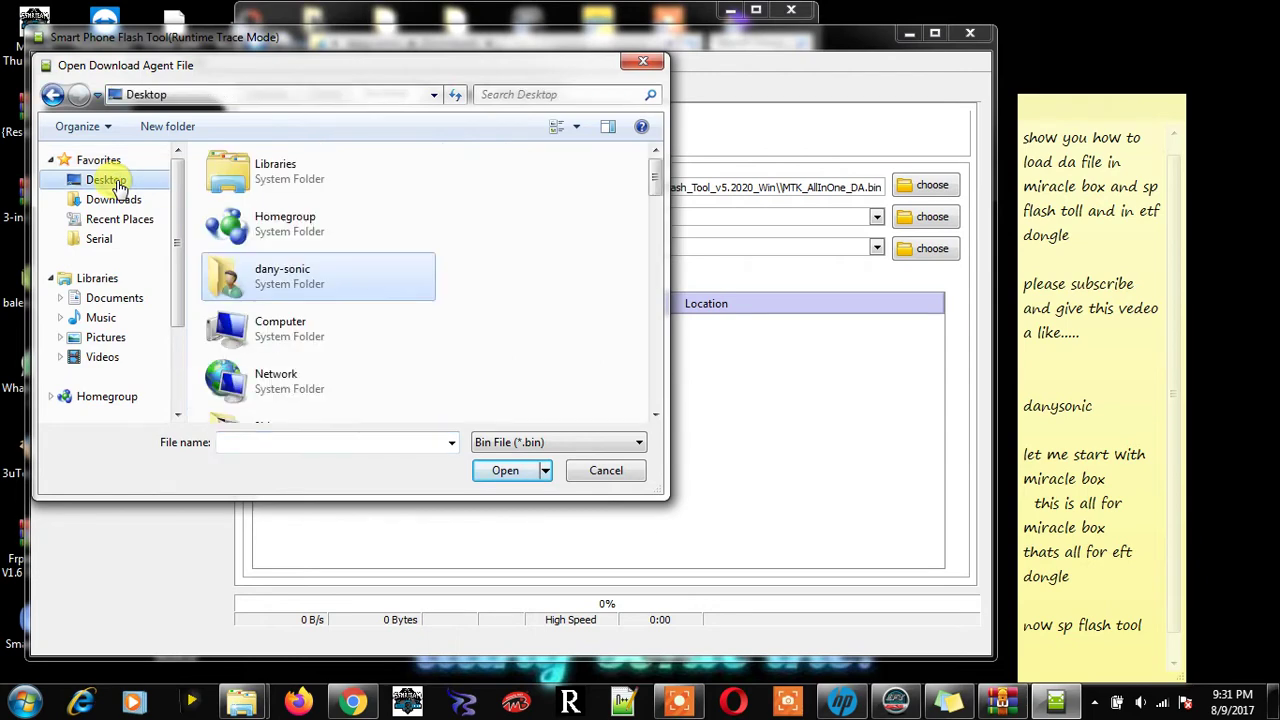
pyautogui.click(655, 414)
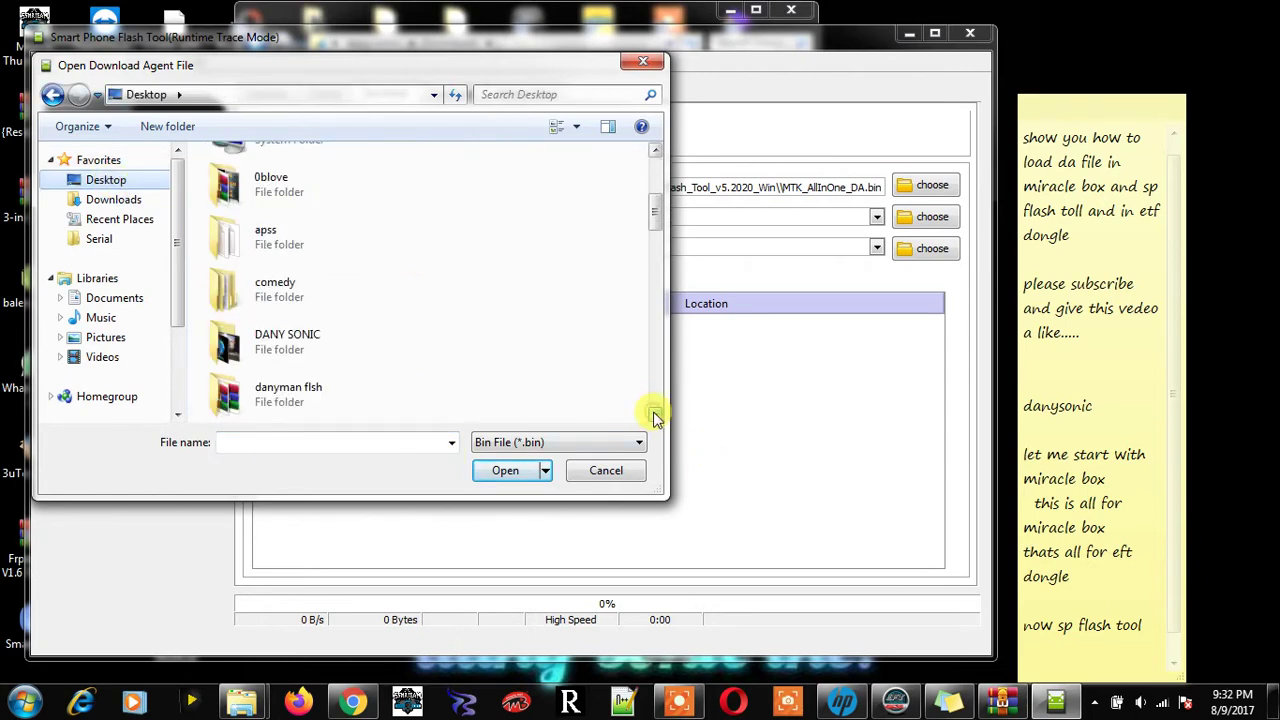
pyautogui.click(316, 194)
pyautogui.doubleClick(316, 194)
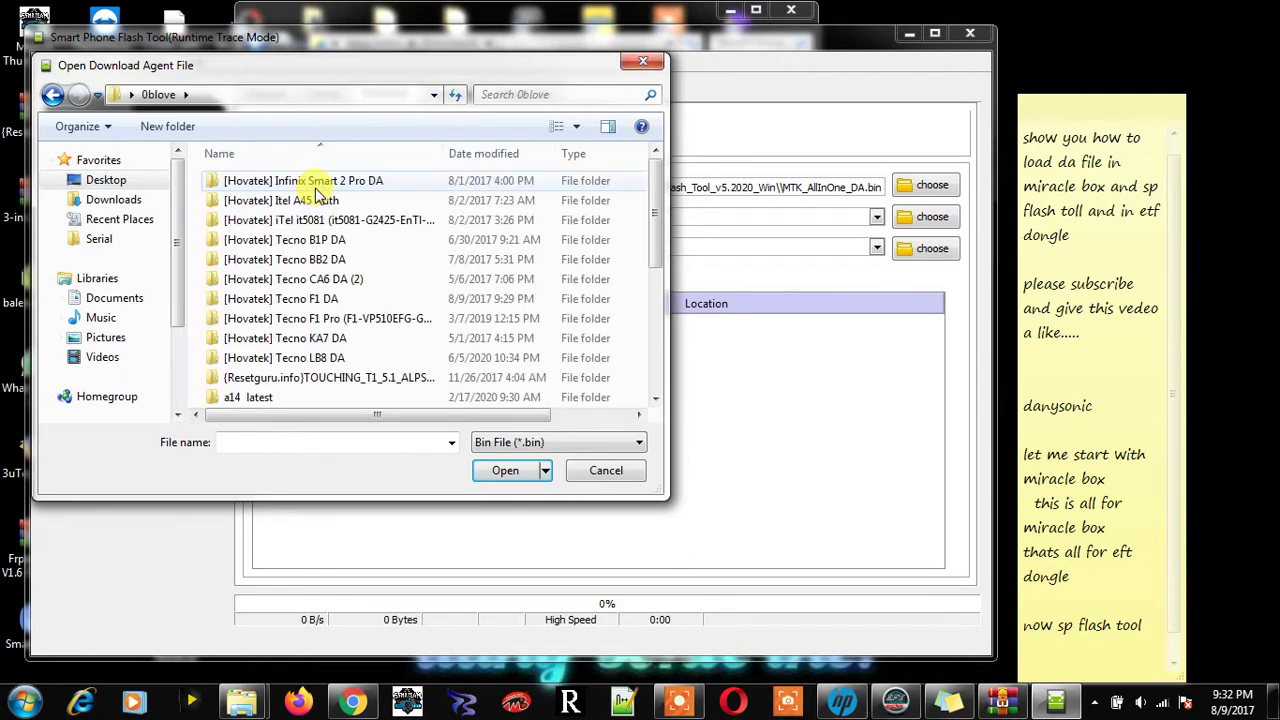
pyautogui.click(340, 304)
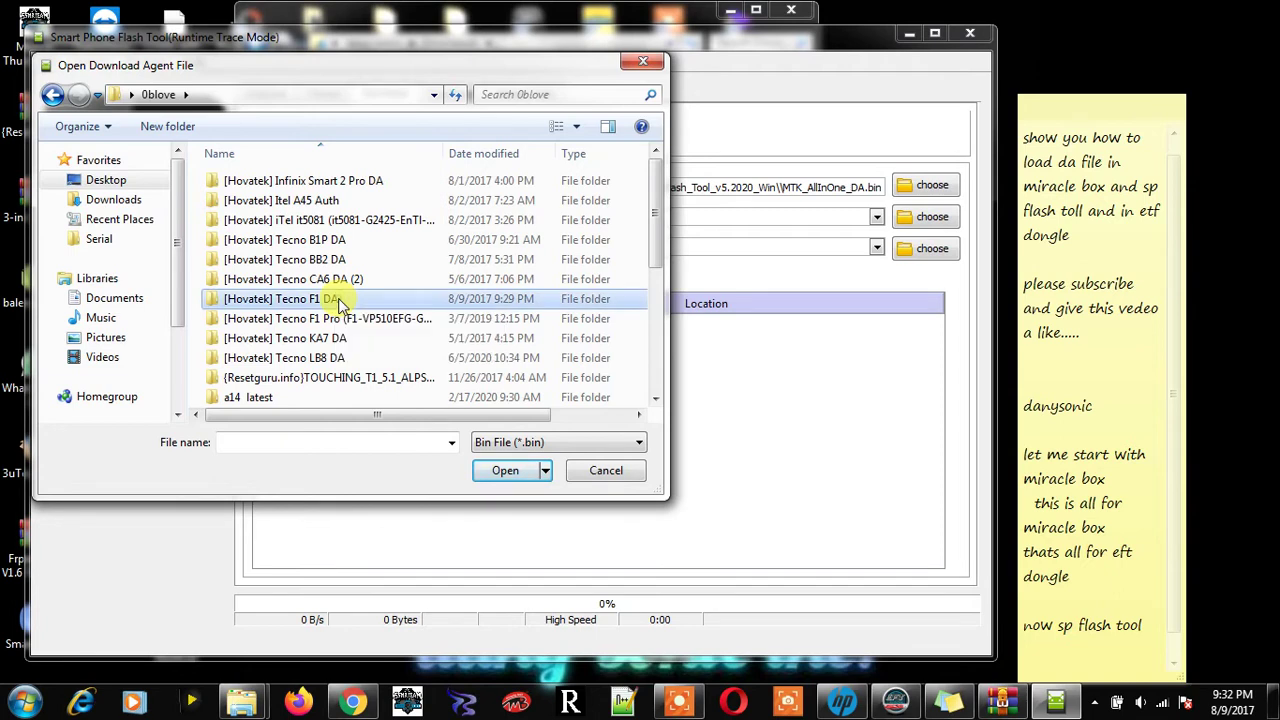
pyautogui.doubleClick(338, 300)
pyautogui.doubleClick(300, 181)
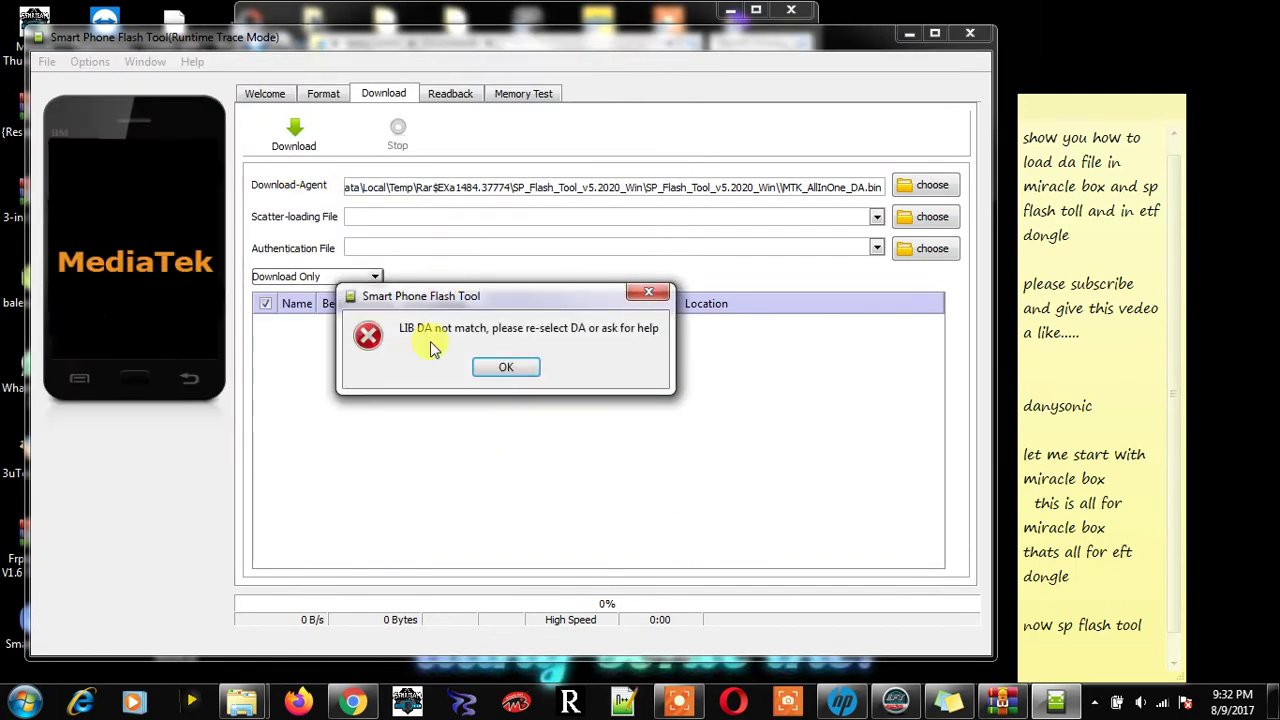
pyautogui.click(505, 366)
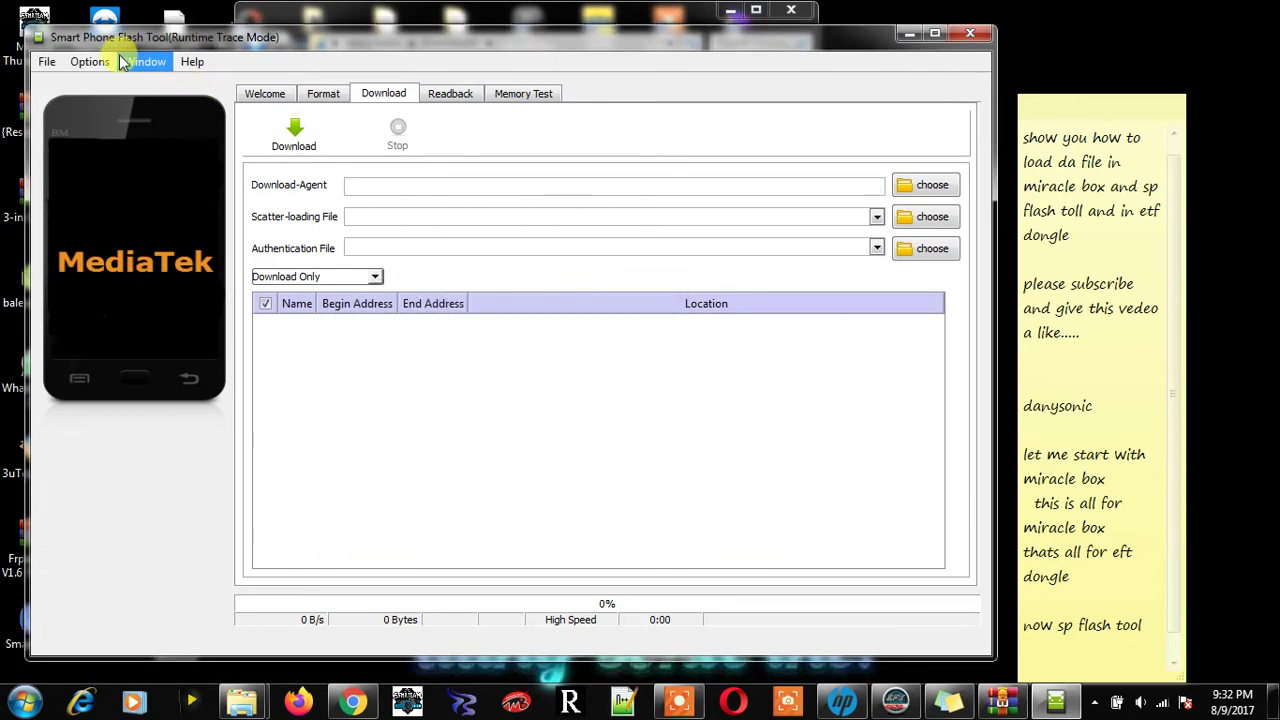
# Try again to load DA_SWSEC.bin from the [Hovatek] Tecno F1 DA folder as the download agent
pyautogui.click(930, 185)
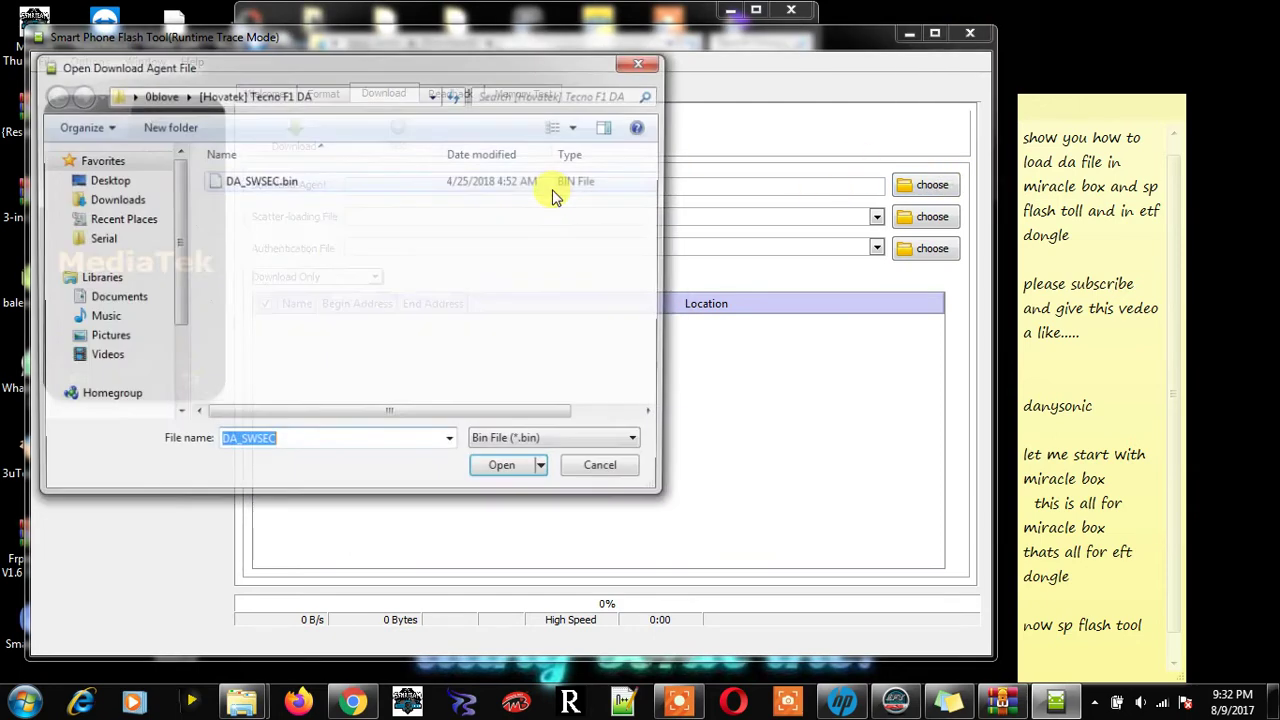
pyautogui.doubleClick(362, 181)
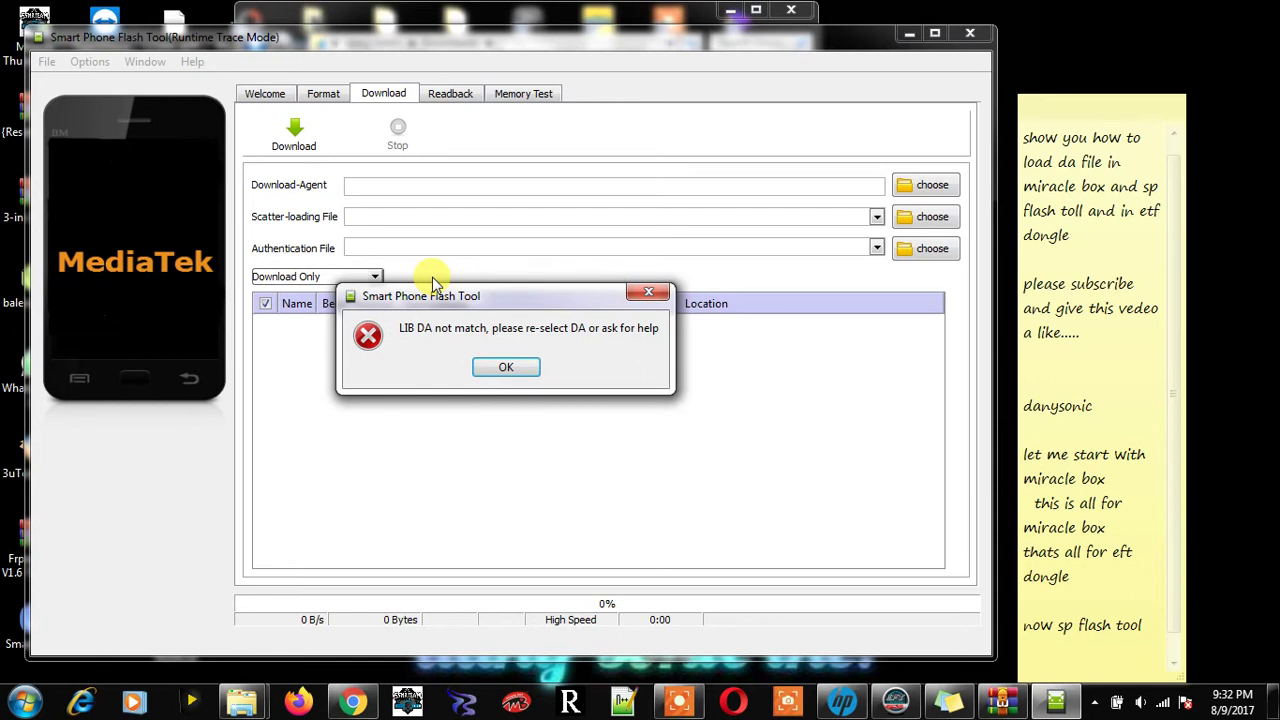
pyautogui.click(506, 367)
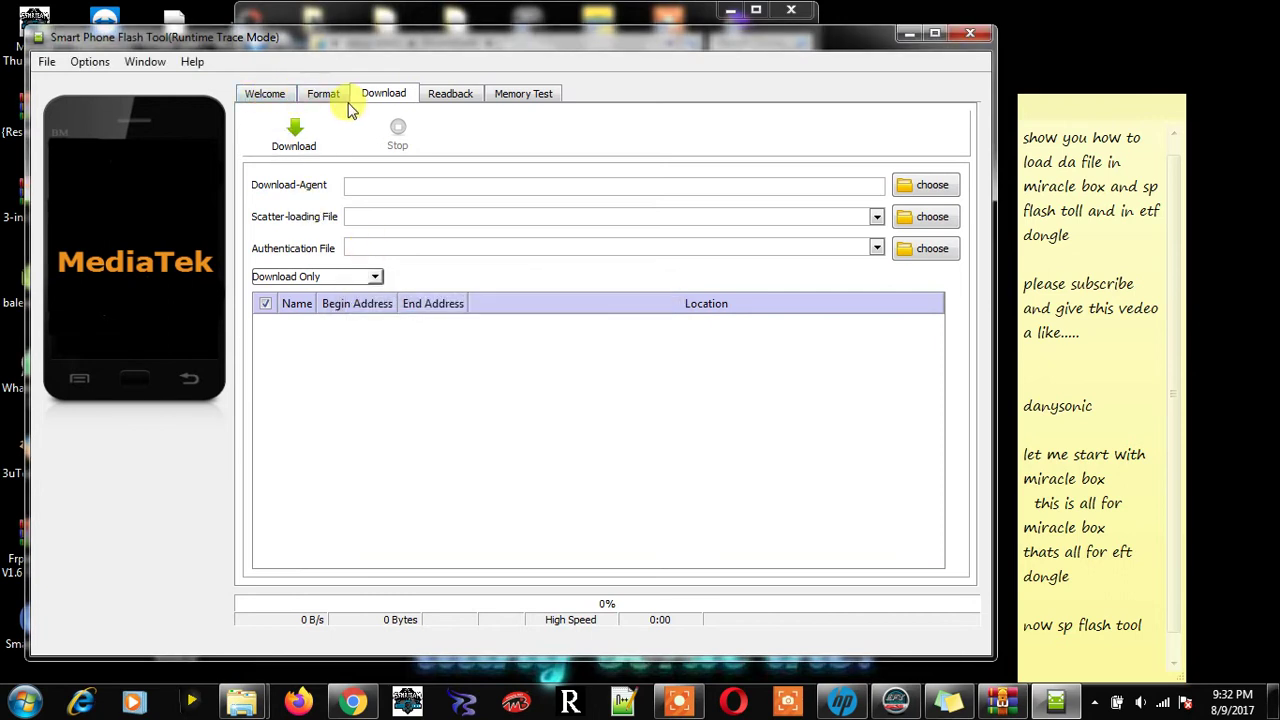
# Disable Check LIB DA match in the general options and load DA_SWSEC.bin from [Hovatek] Tecno F1 DA as the download agent
pyautogui.click(105, 62)
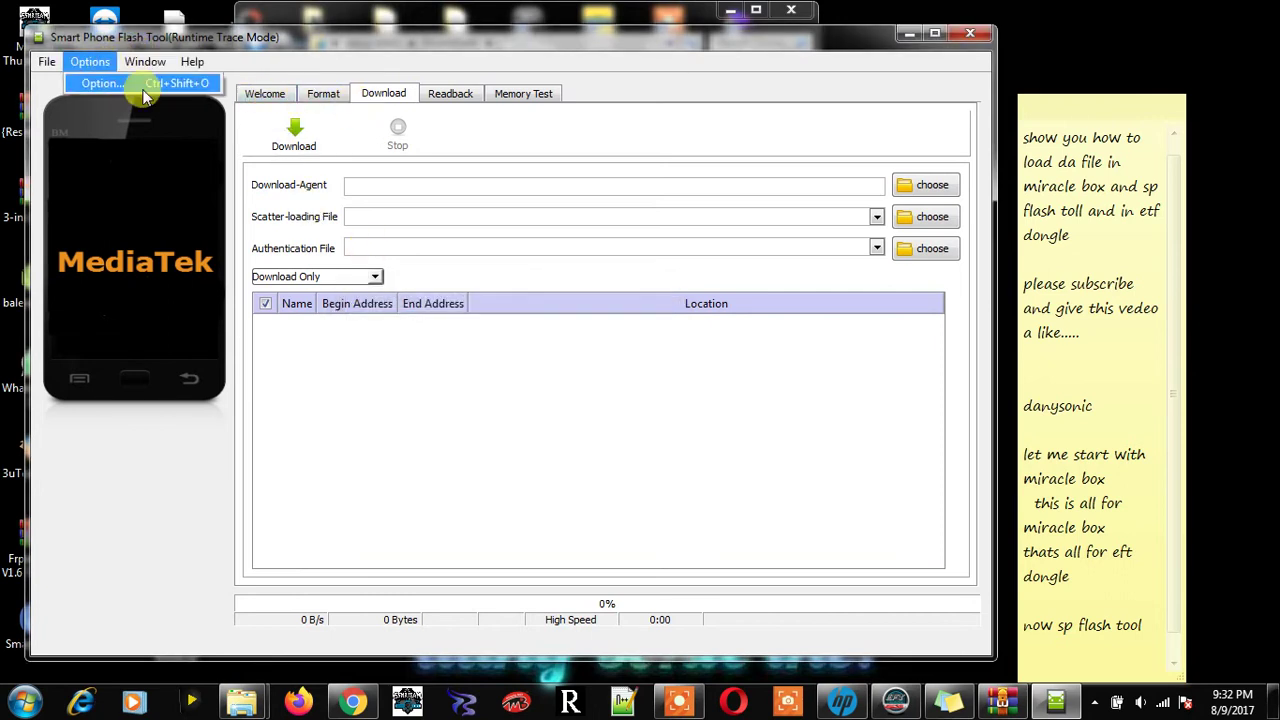
pyautogui.click(130, 84)
pyautogui.click(447, 170)
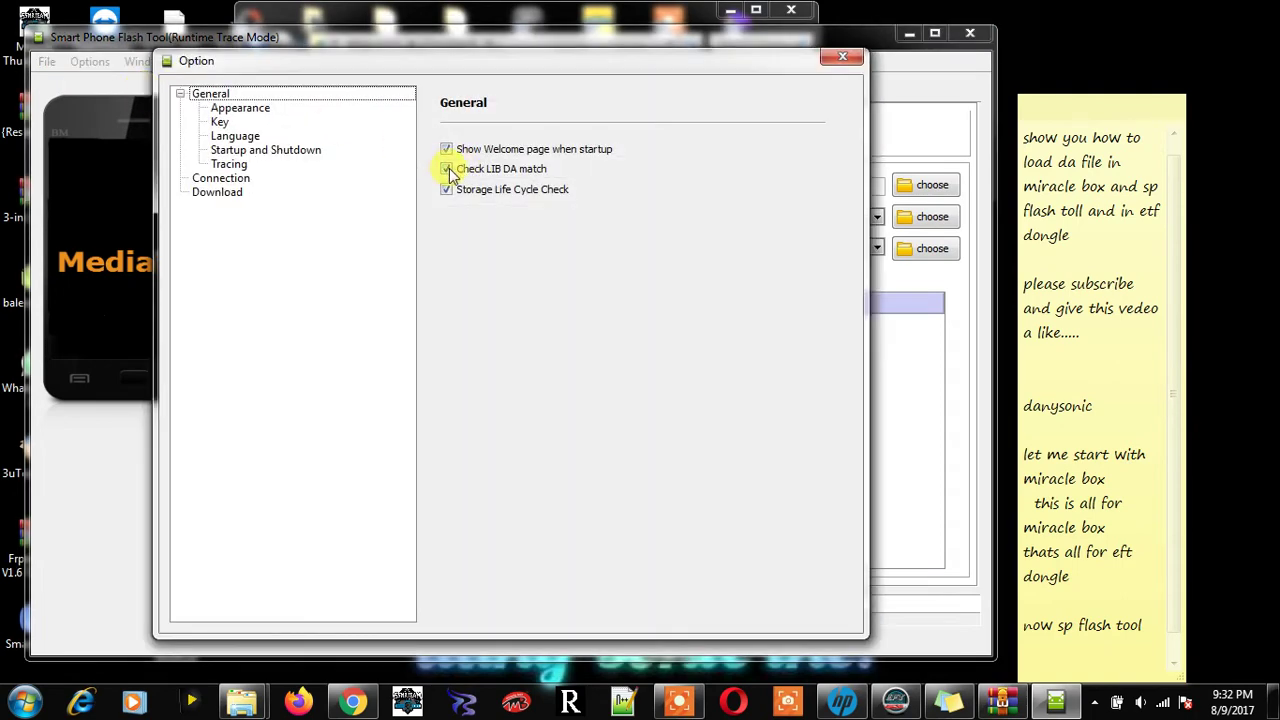
pyautogui.click(447, 169)
pyautogui.click(838, 57)
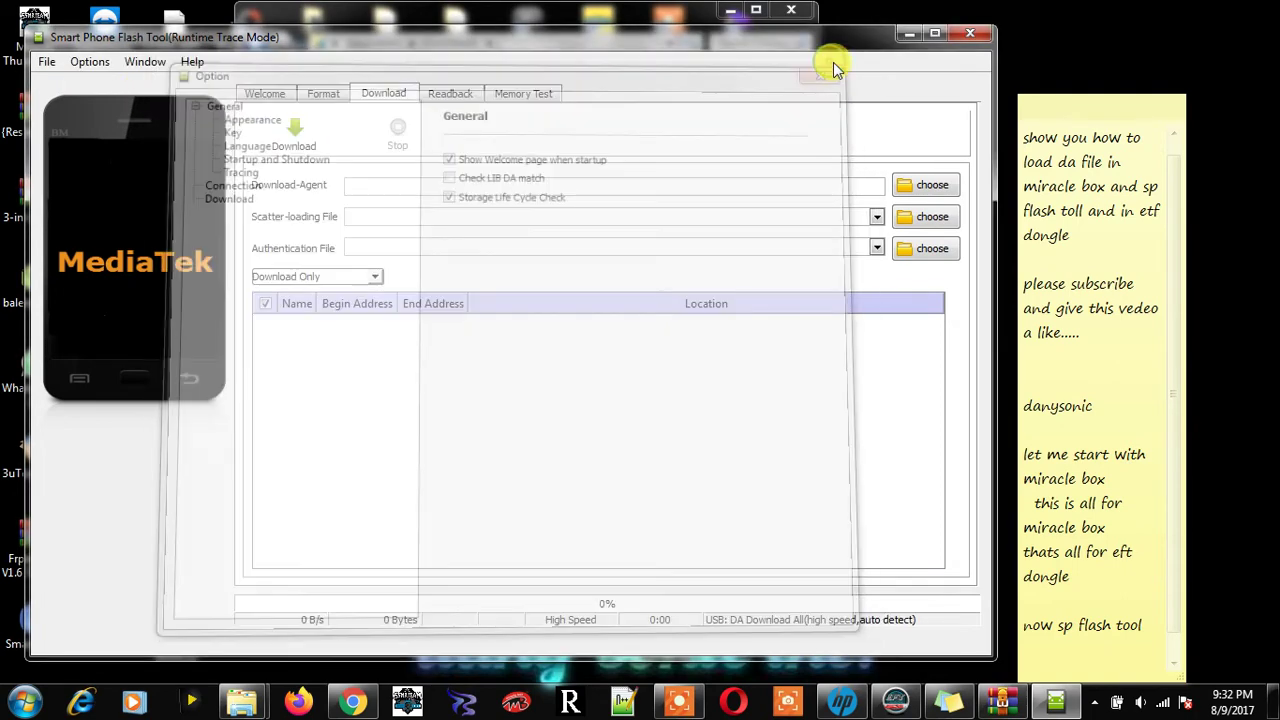
pyautogui.click(922, 178)
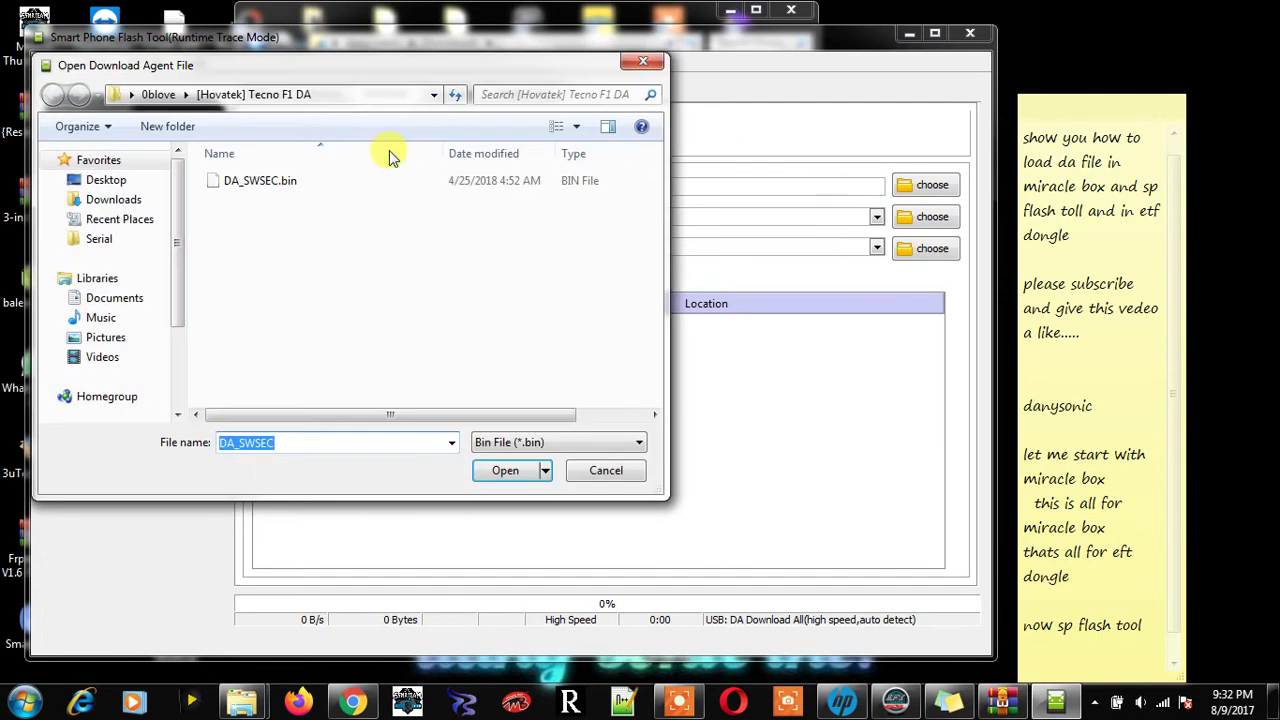
pyautogui.doubleClick(307, 187)
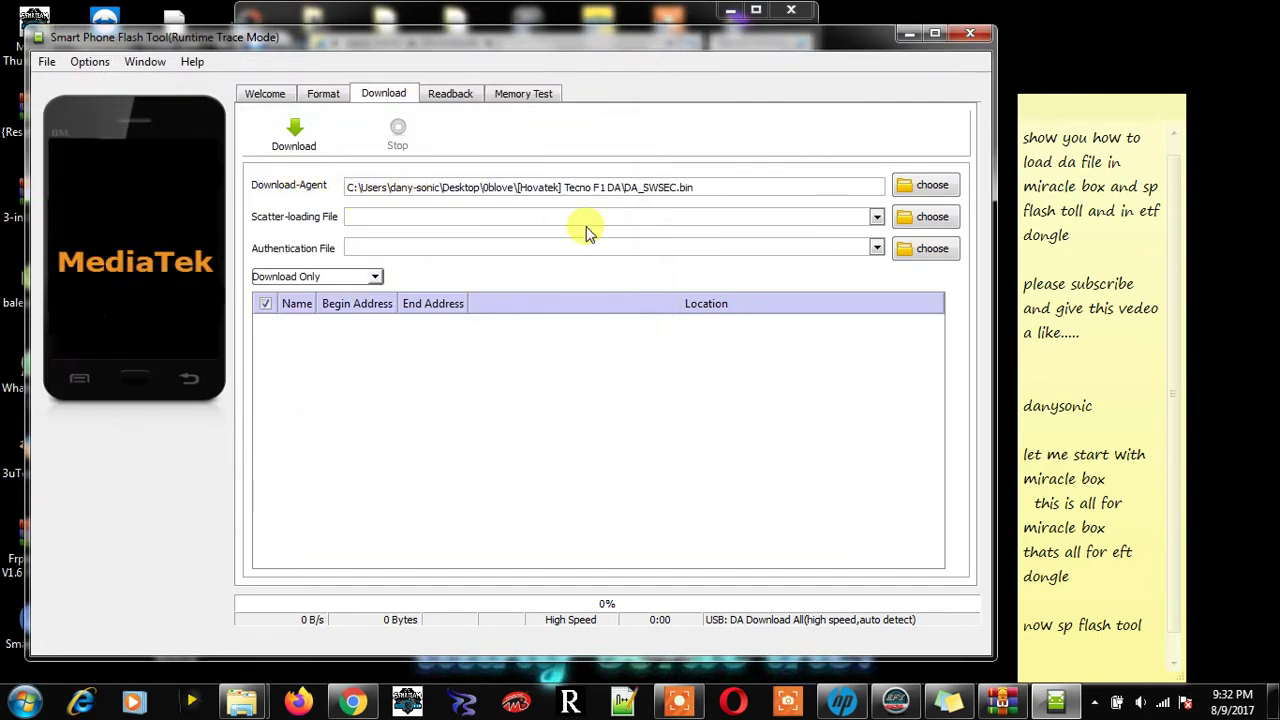
# Look for a scatter-loading file in the desktop folder flash files > android
pyautogui.click(912, 216)
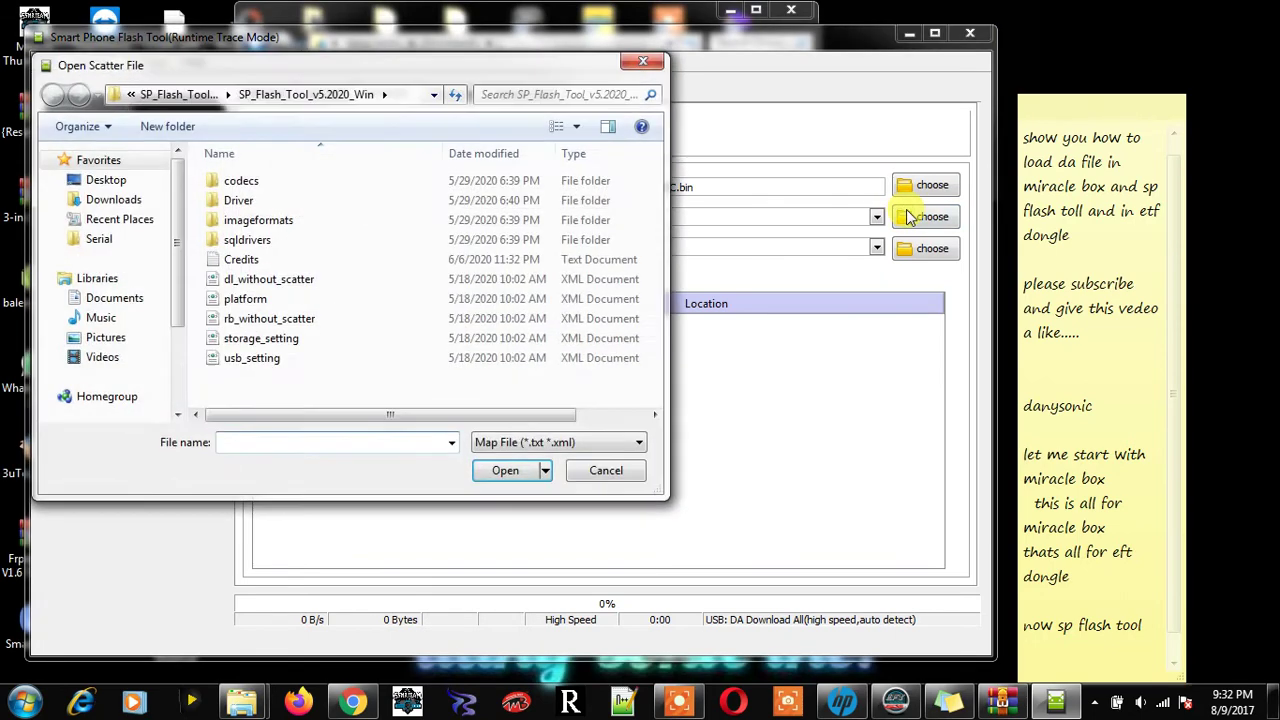
pyautogui.click(70, 182)
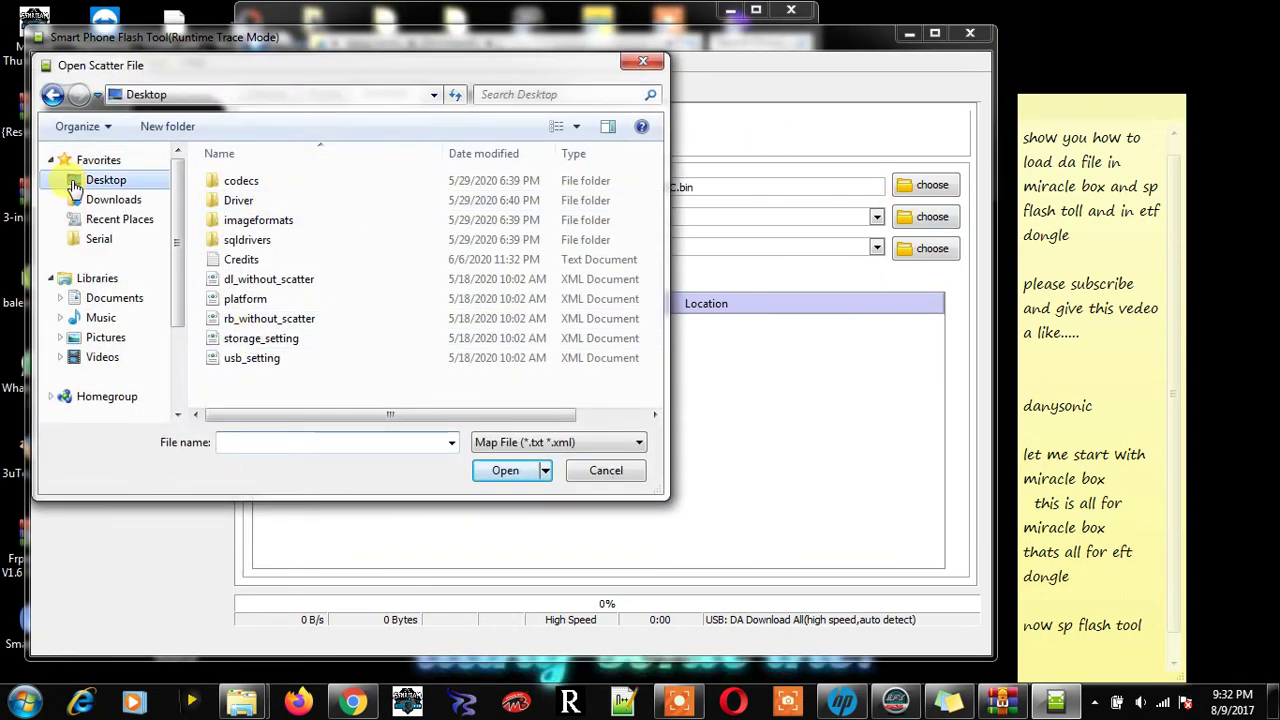
pyautogui.click(656, 415)
pyautogui.click(656, 415)
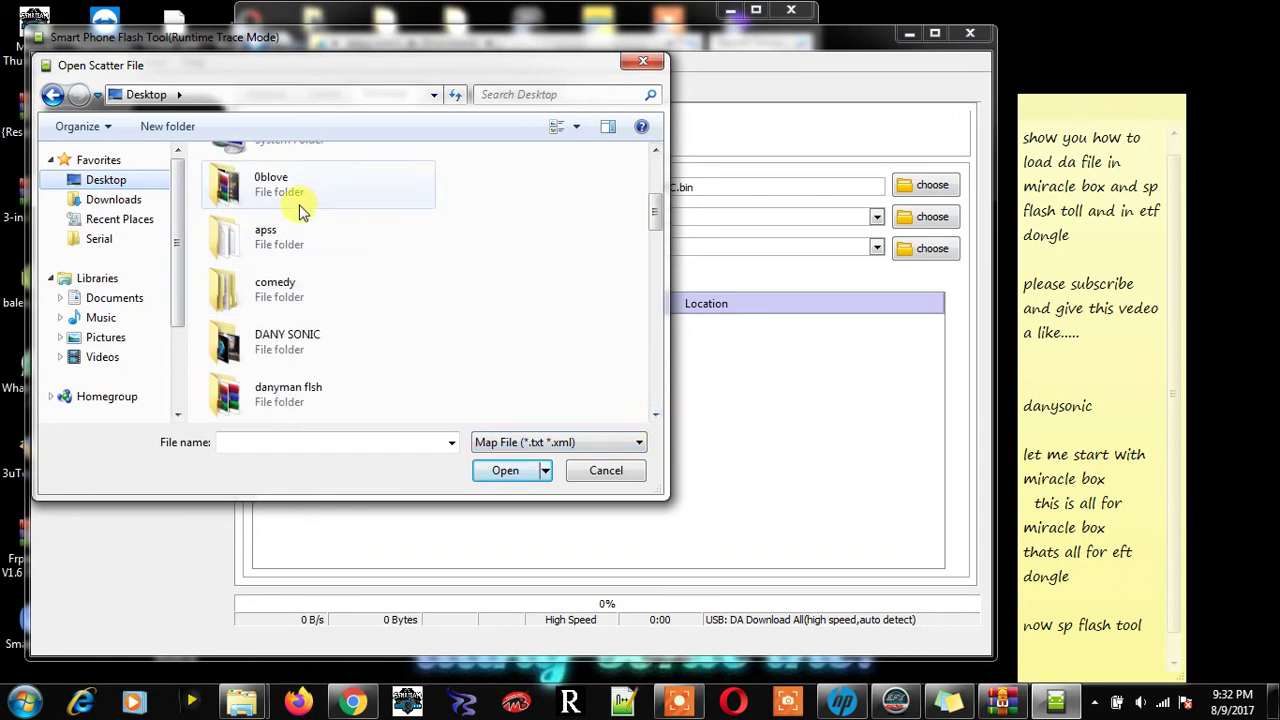
pyautogui.click(656, 415)
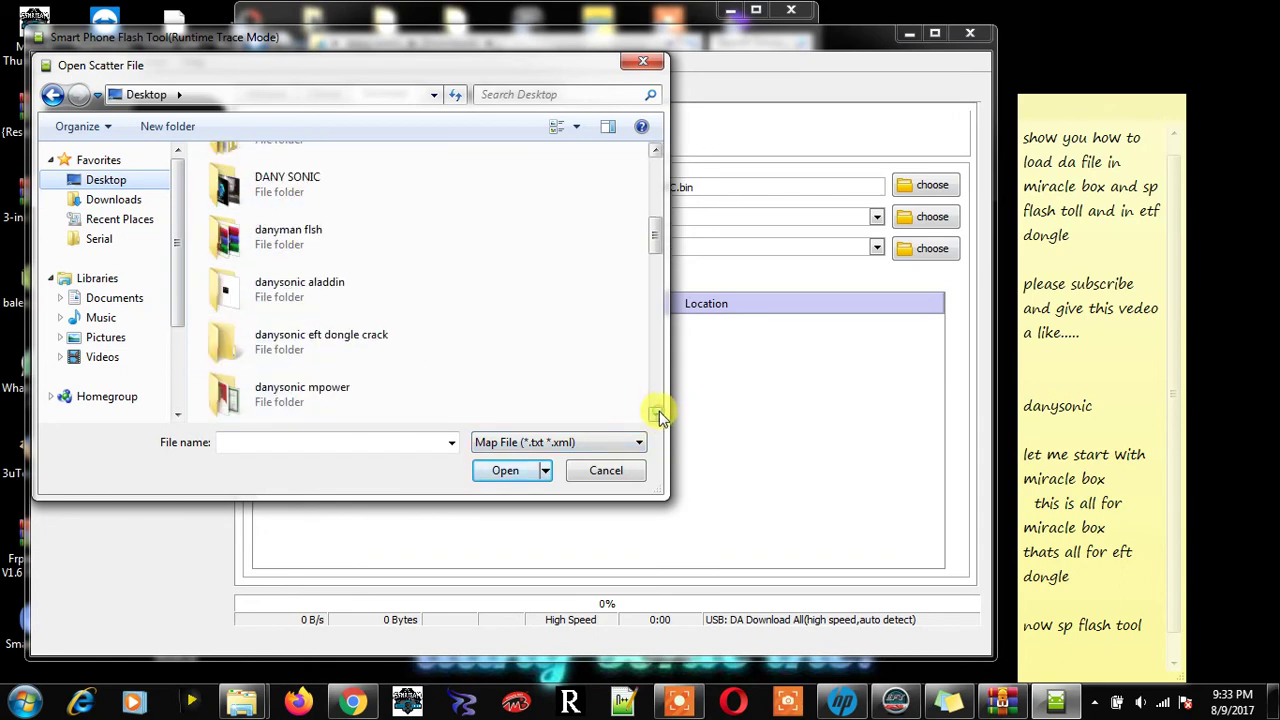
pyautogui.click(656, 415)
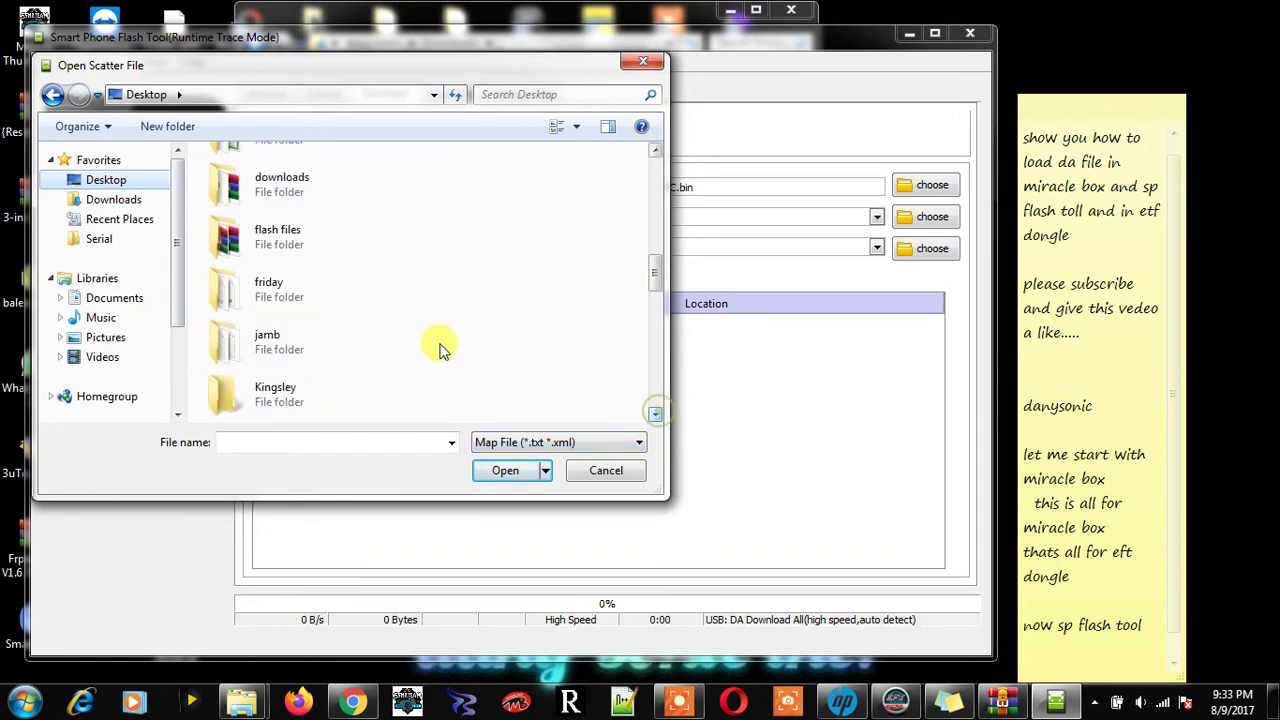
pyautogui.click(290, 240)
pyautogui.doubleClick(290, 240)
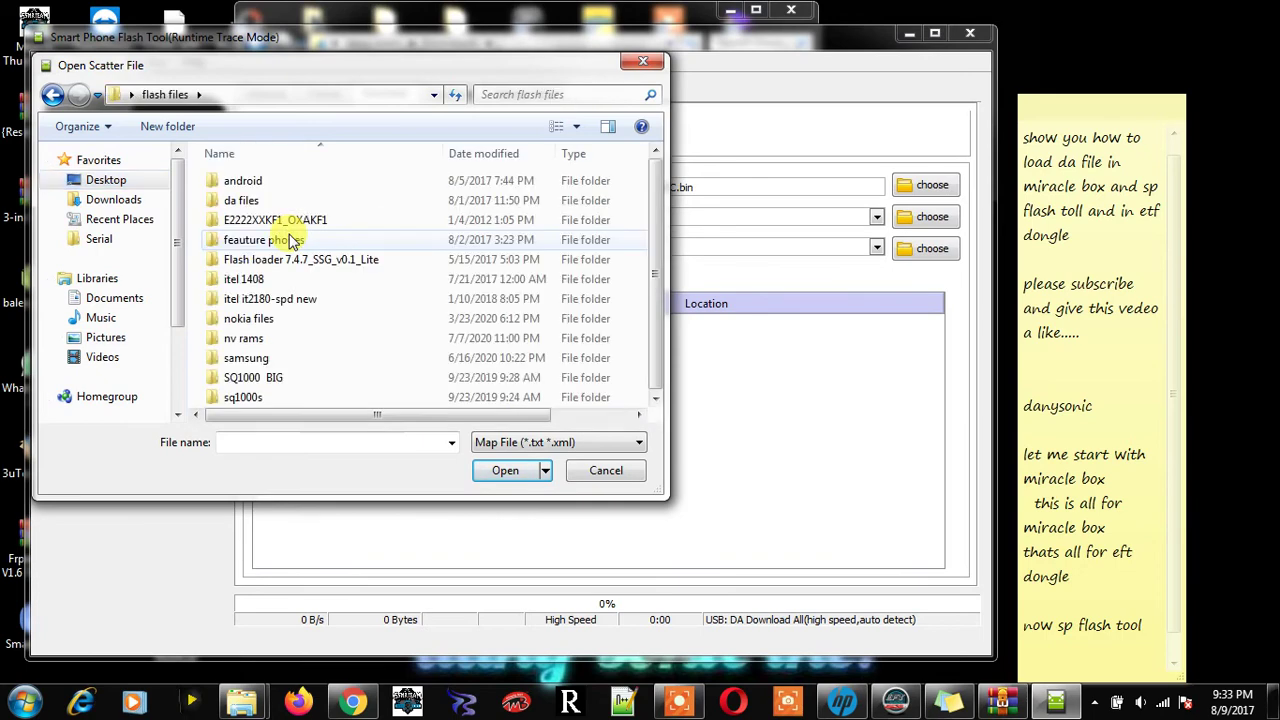
pyautogui.doubleClick(260, 180)
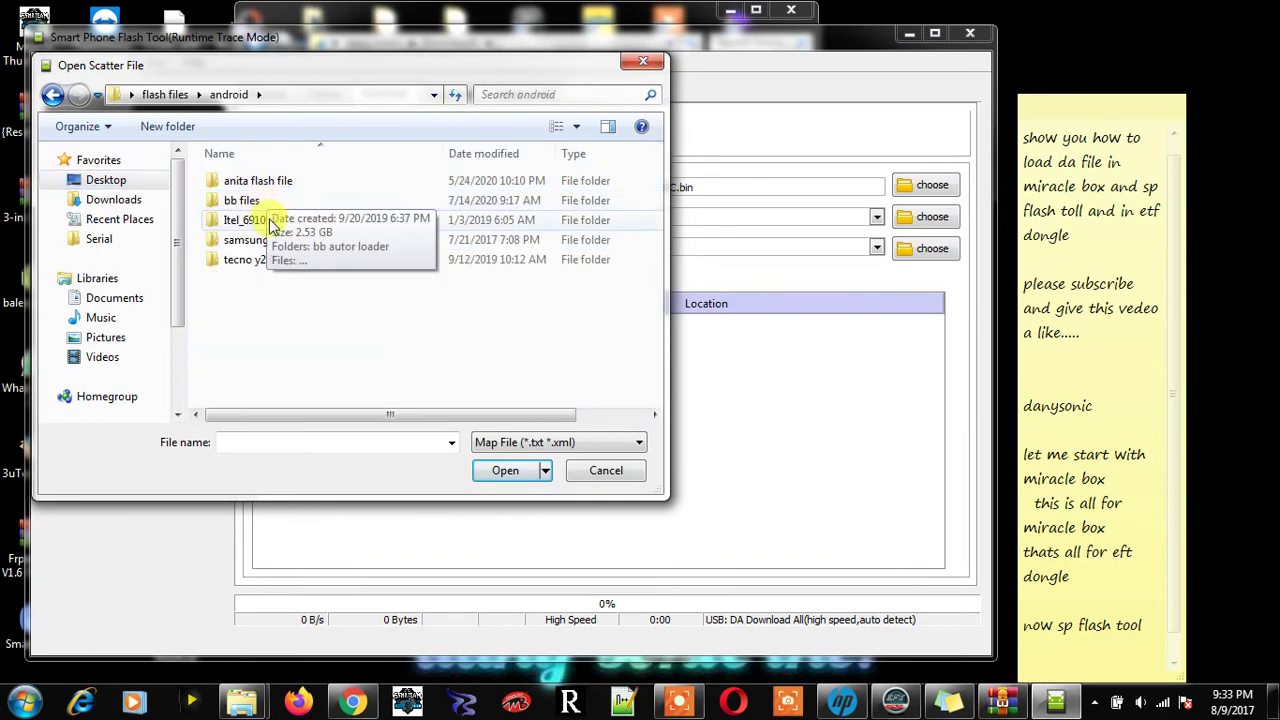
# Look for a scatter-loading file in the desktop folder 0blove and close the file selection without choosing one
pyautogui.click(50, 94)
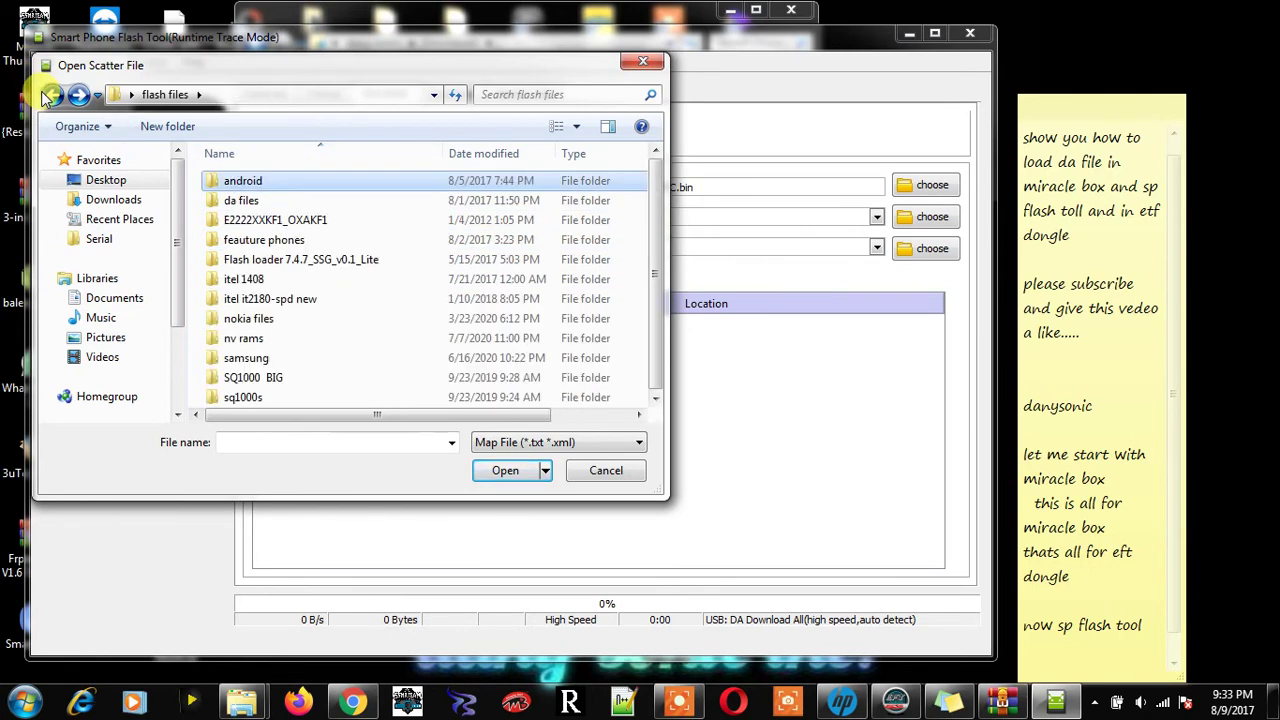
pyautogui.click(48, 94)
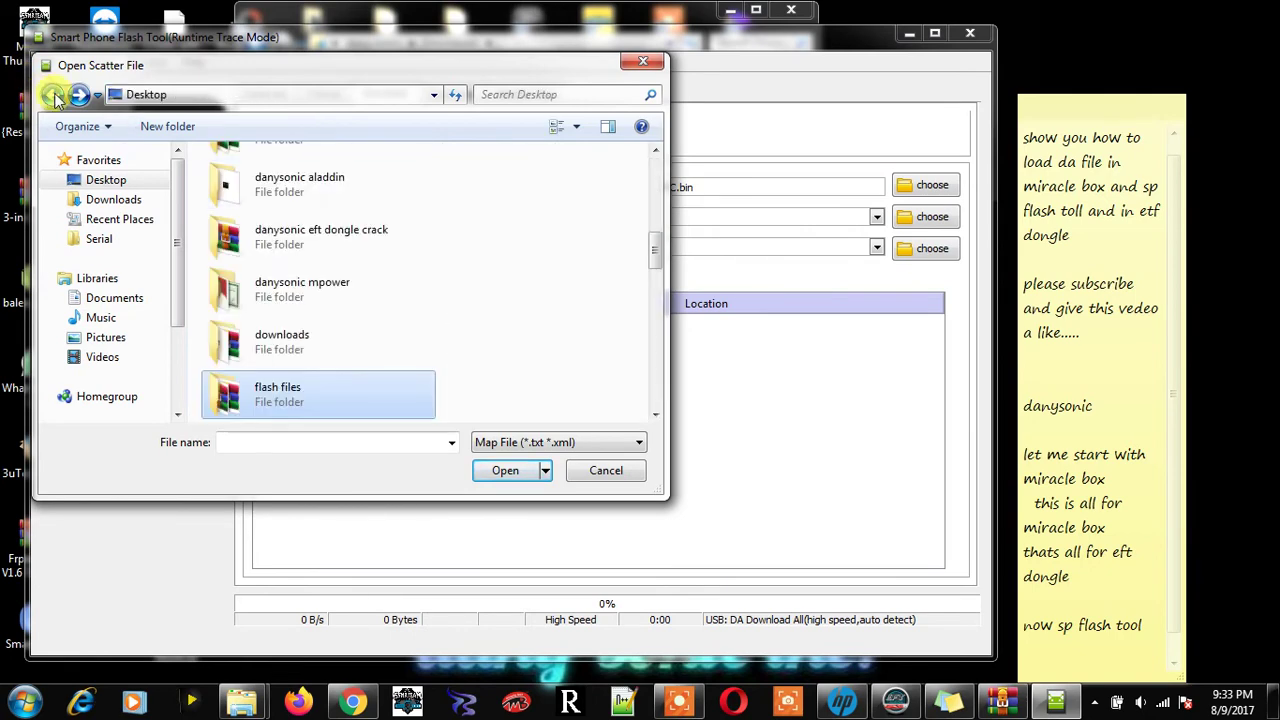
pyautogui.click(656, 150)
pyautogui.click(656, 150)
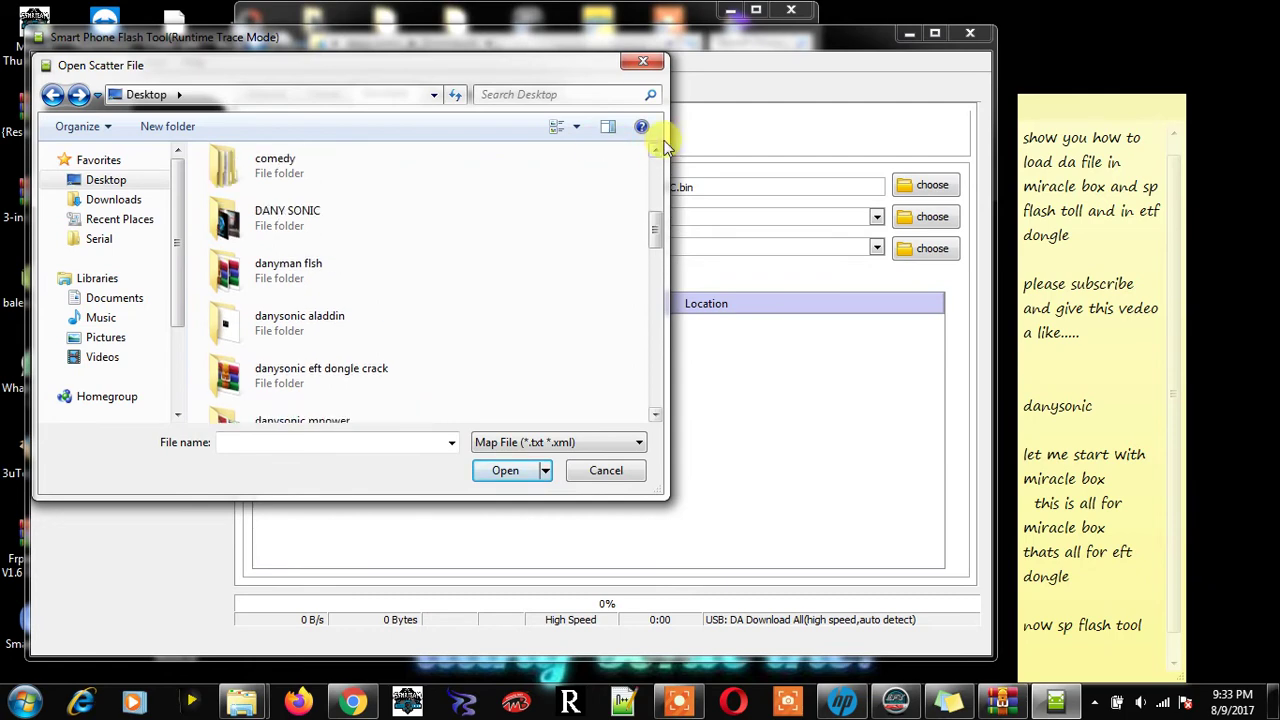
pyautogui.click(656, 150)
pyautogui.click(656, 150)
pyautogui.click(656, 150)
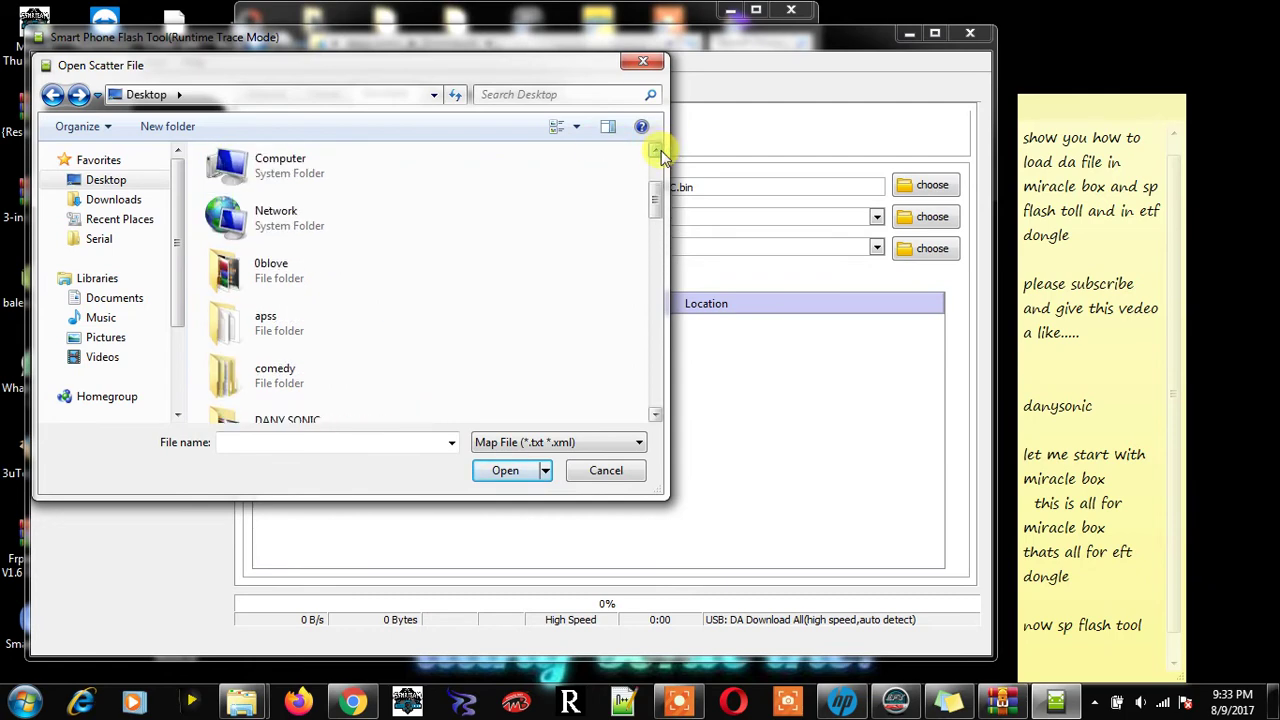
pyautogui.doubleClick(295, 277)
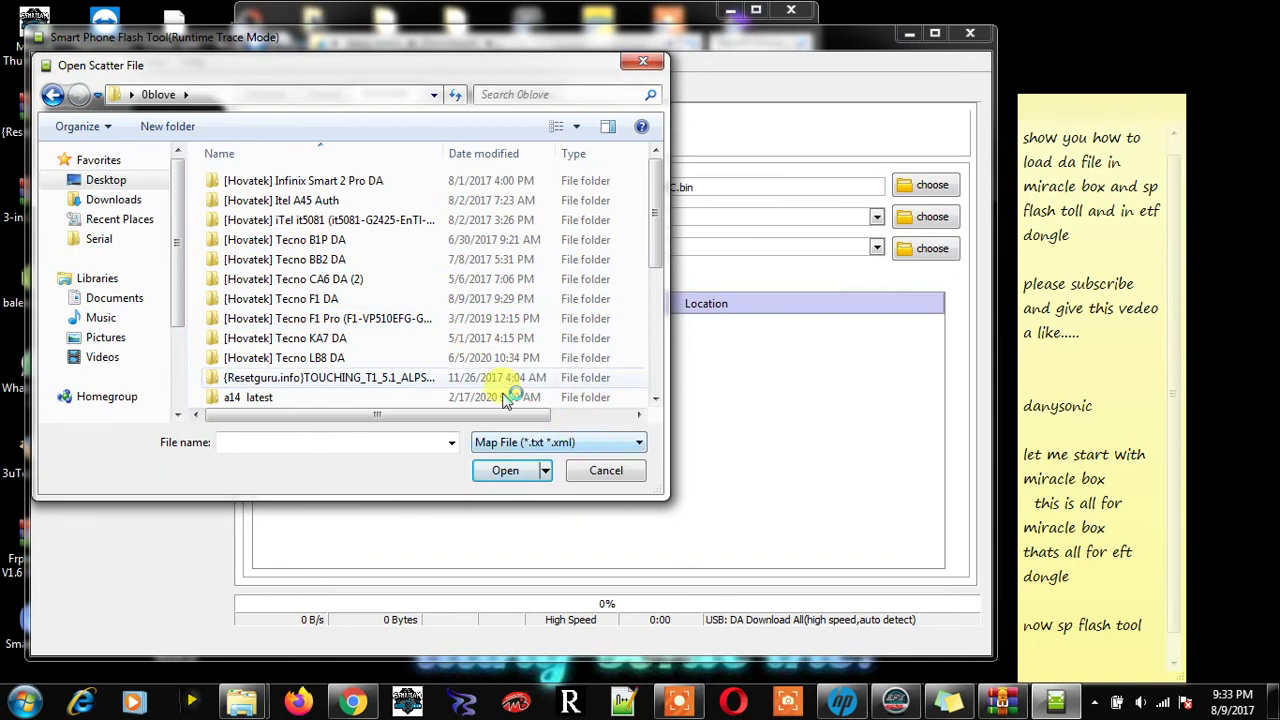
pyautogui.click(643, 63)
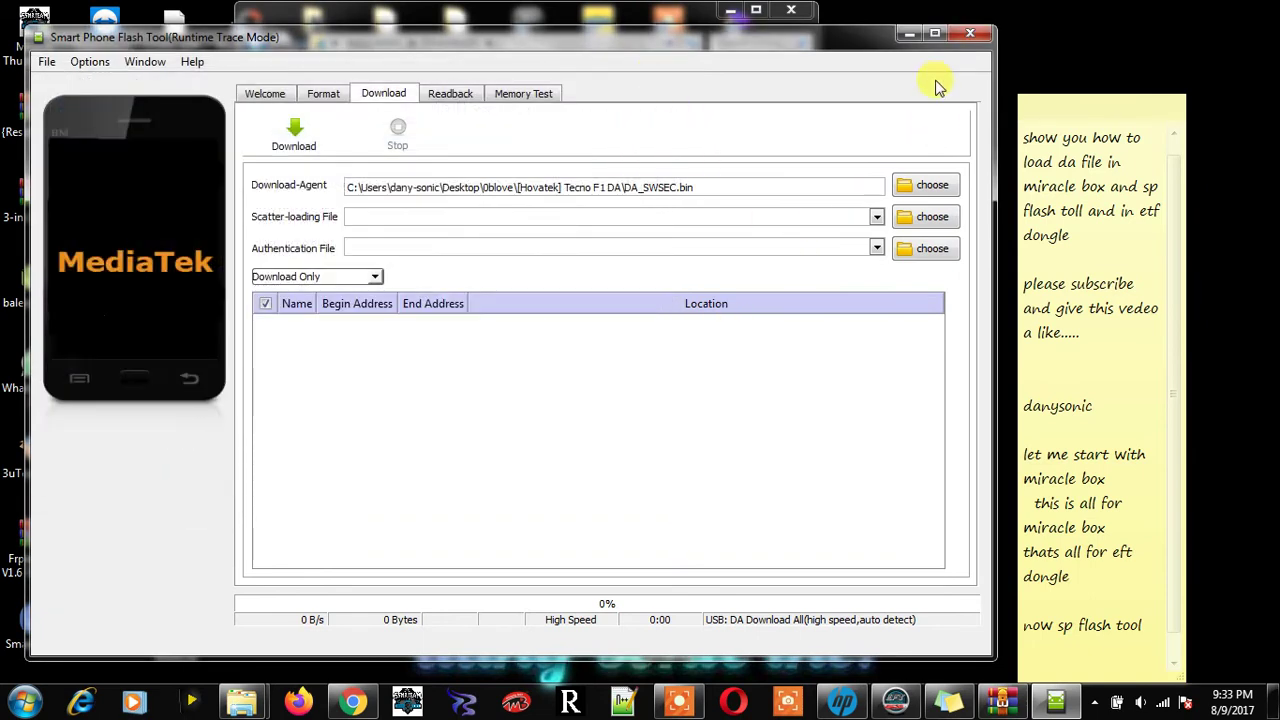
# Close the flash tool without putting modified files into the archive, and close the archive and Downloads windows
pyautogui.click(968, 34)
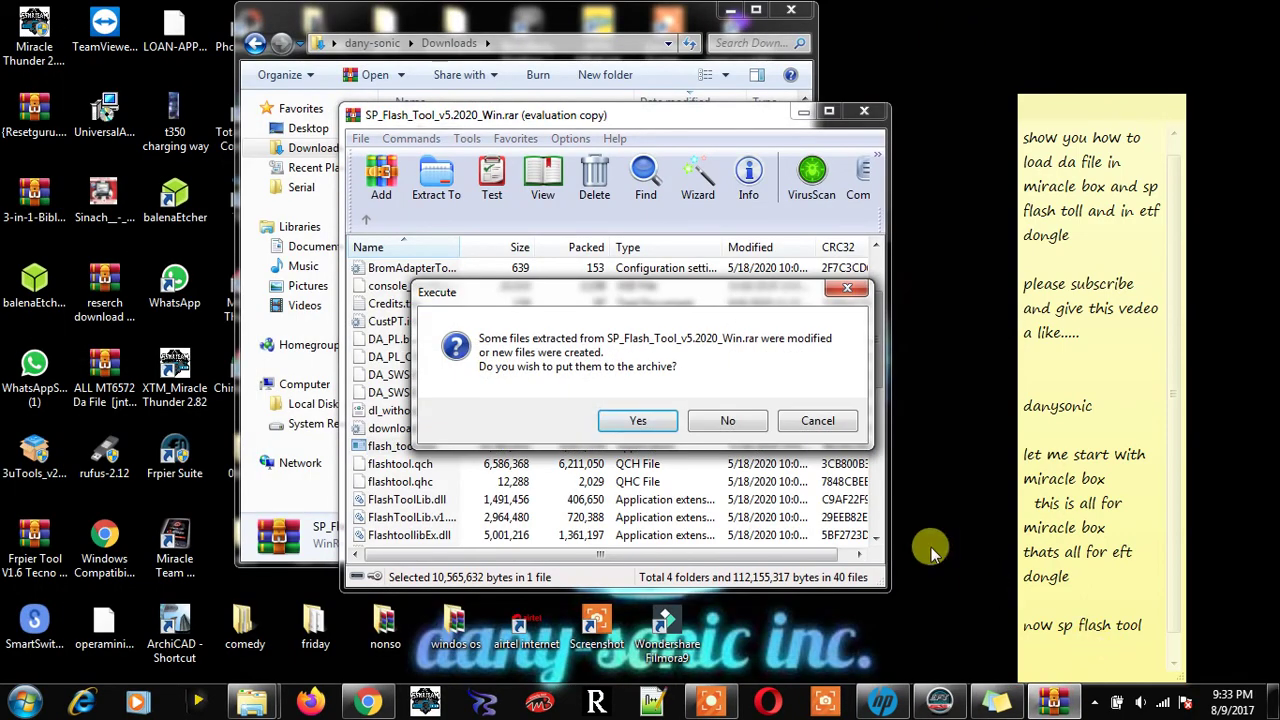
pyautogui.click(722, 421)
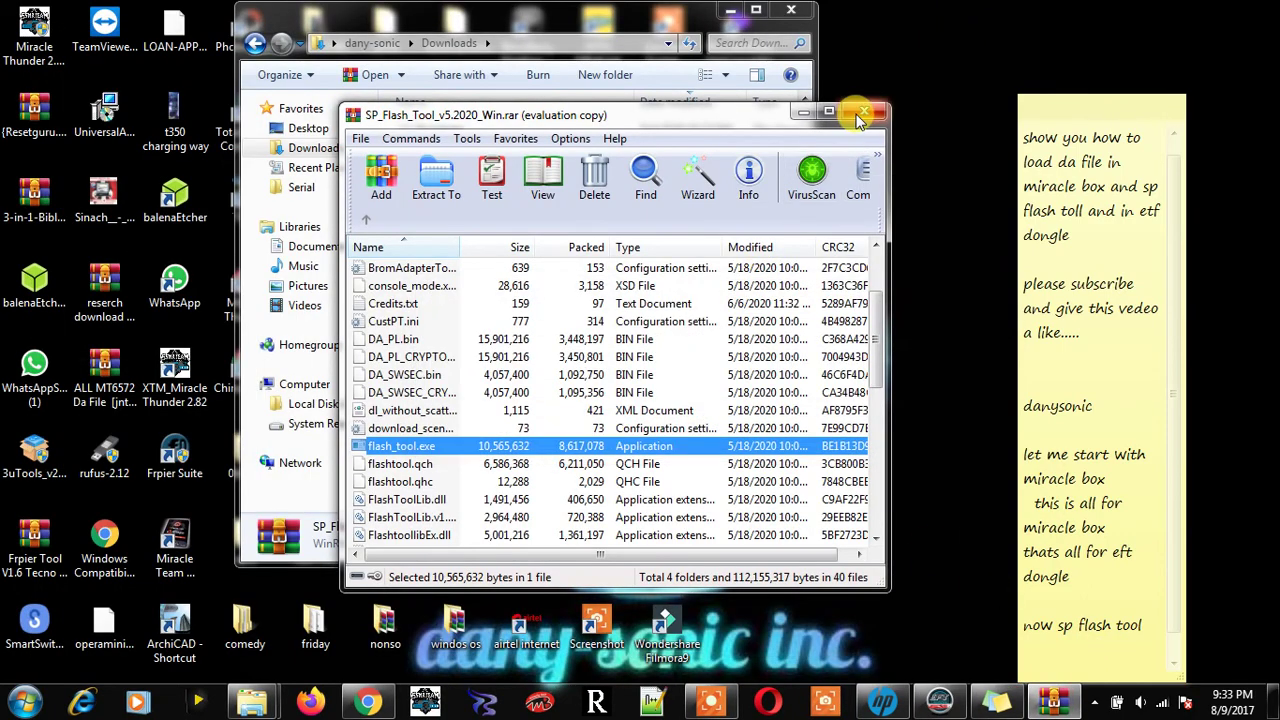
pyautogui.click(873, 112)
pyautogui.click(791, 10)
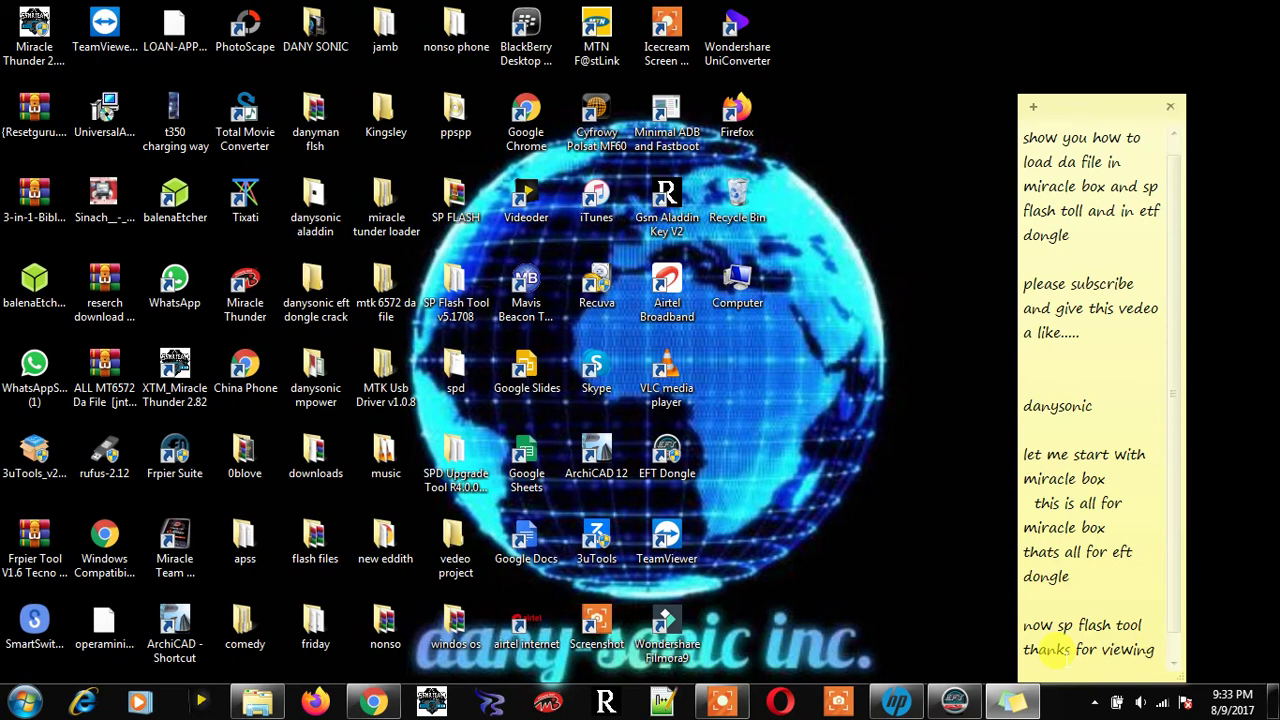
# Add the text "please subscribe and like" below "thanks for viewing" in the sticky note
pyautogui.press('Return')
pyautogui.write('please subscrib')
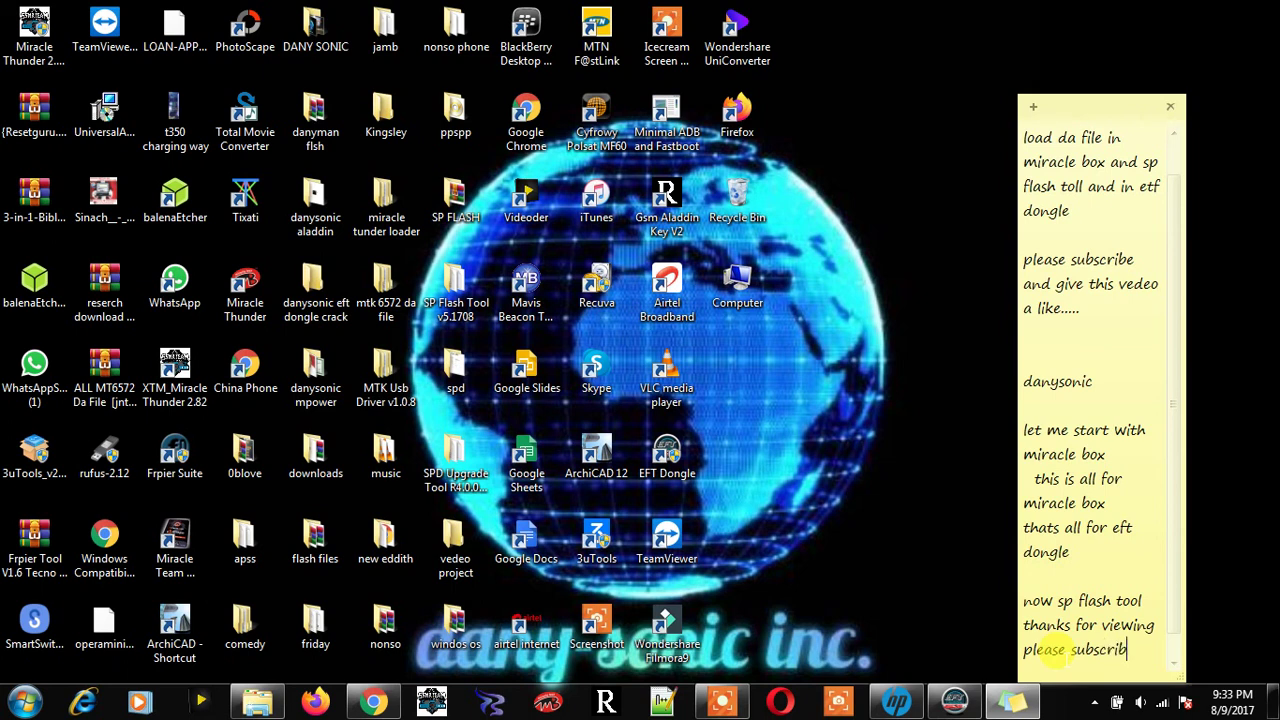
pyautogui.write('e and ')
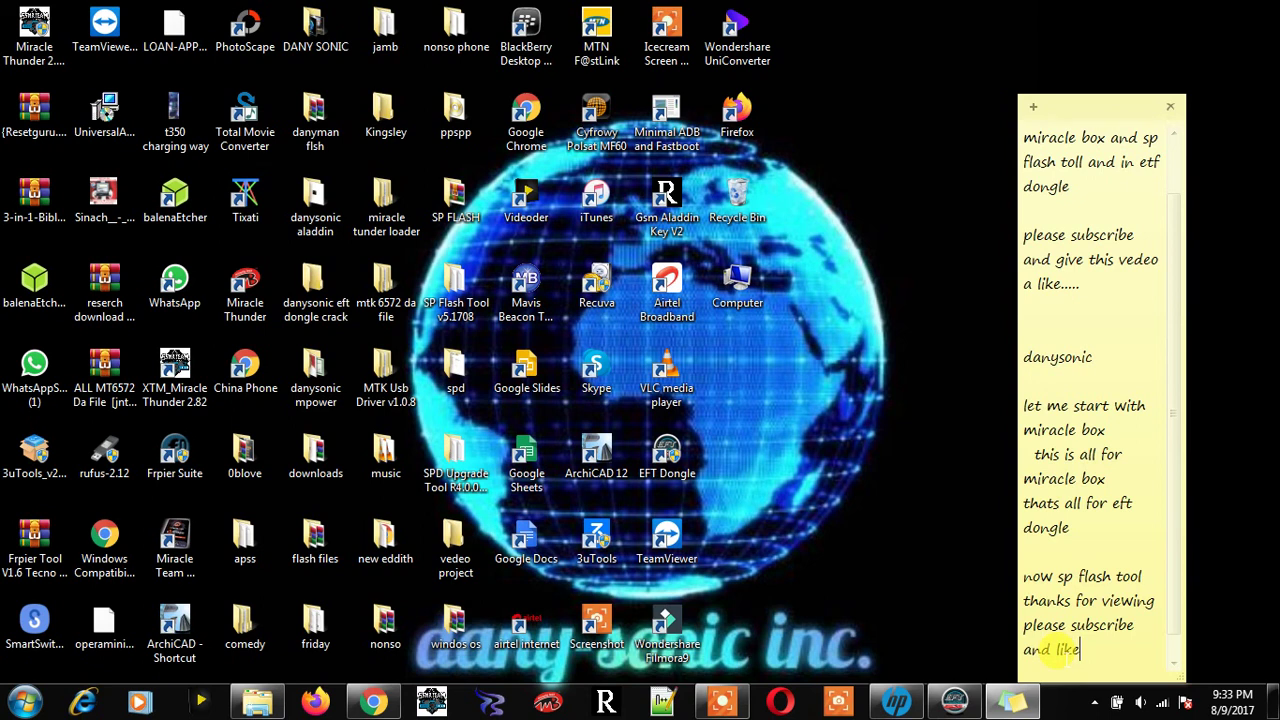
pyautogui.write('like')
pyautogui.press('Return')
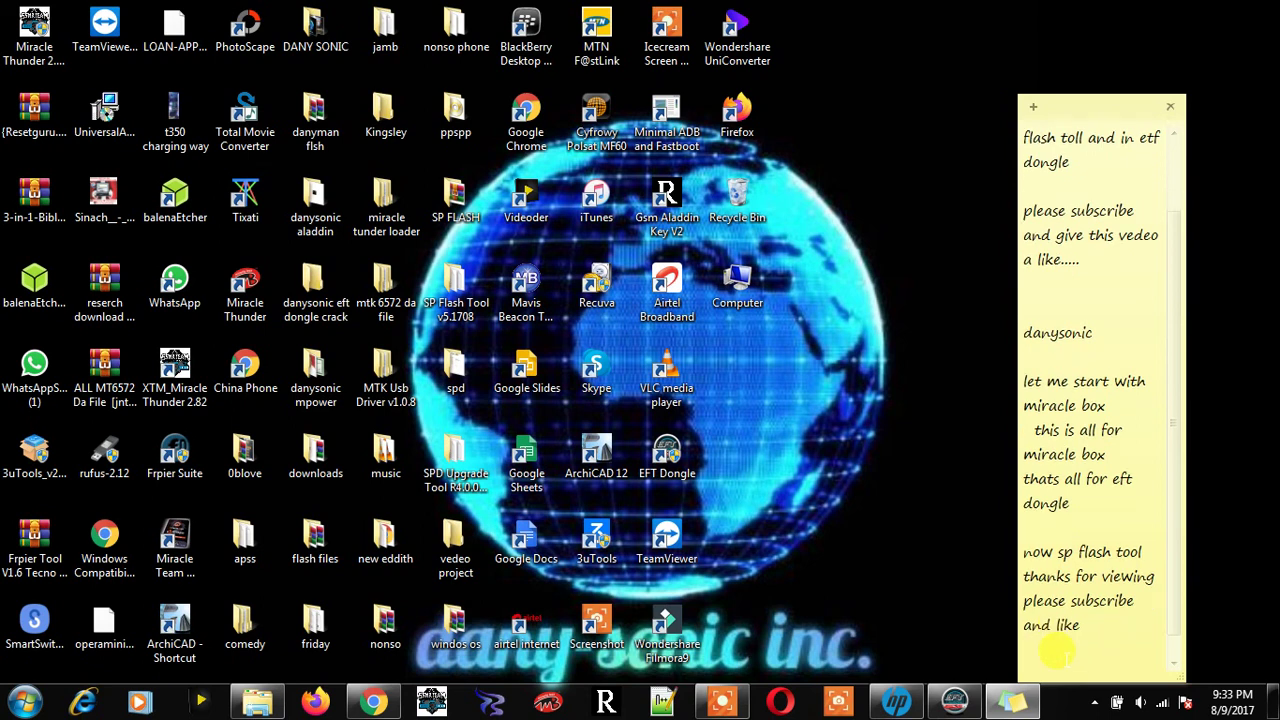
pyautogui.click(728, 705)
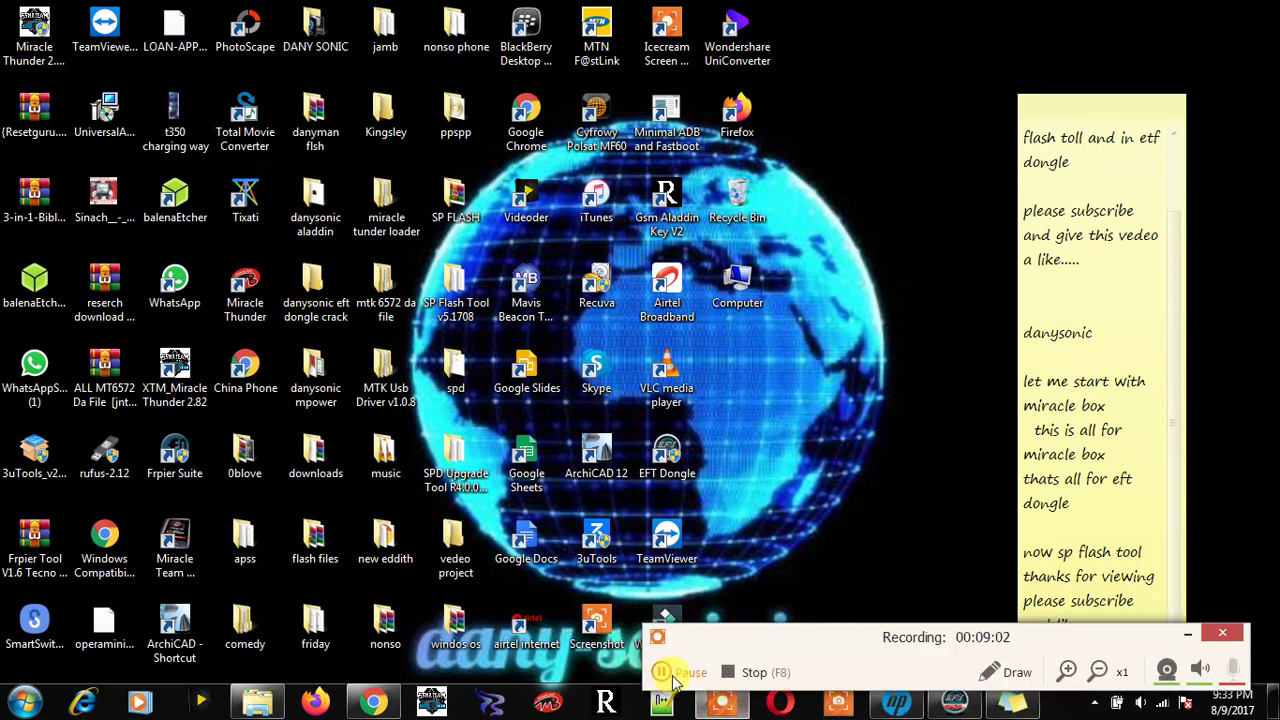